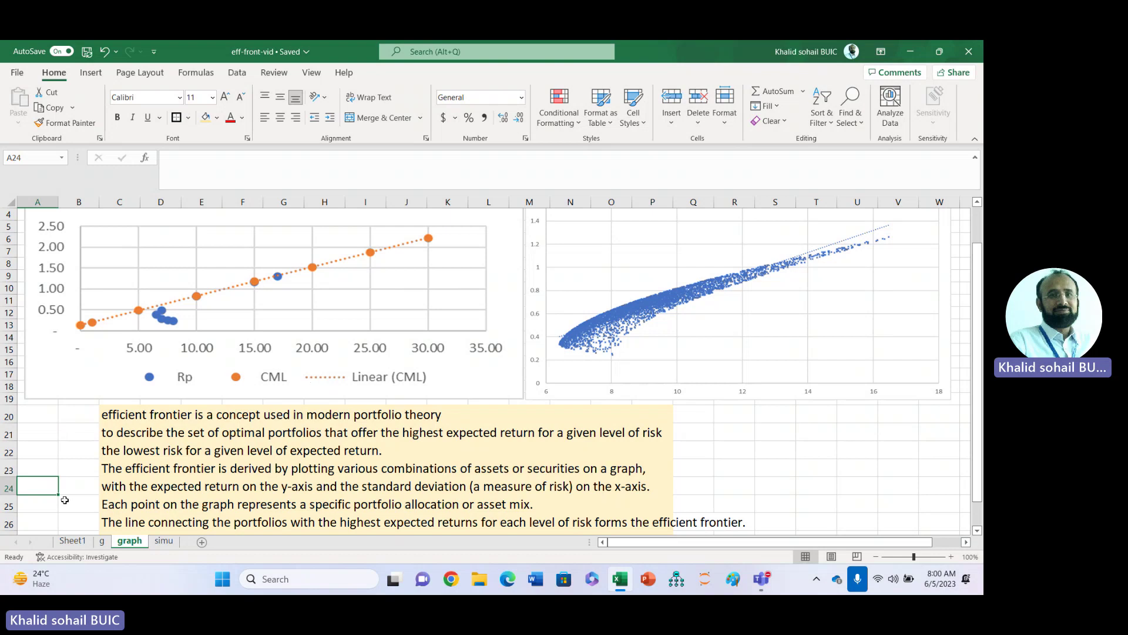
On Sheet1, enter the firm 1 percentage return formula =(B3-B2)/B2*100 in cell F3
left_click(73, 541)
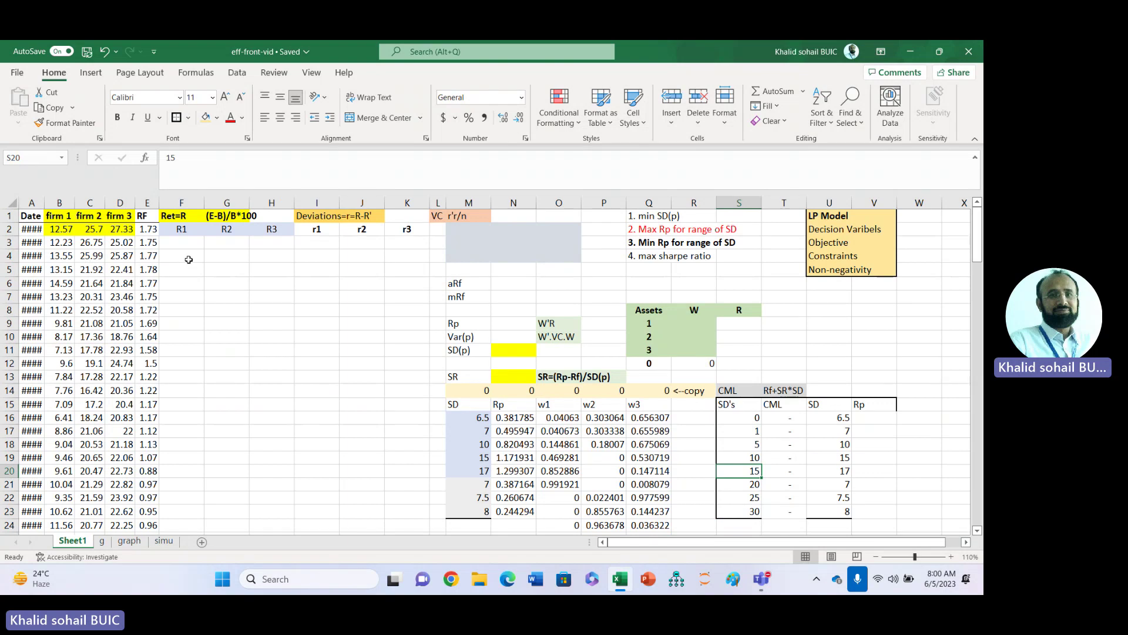
left_click(181, 243)
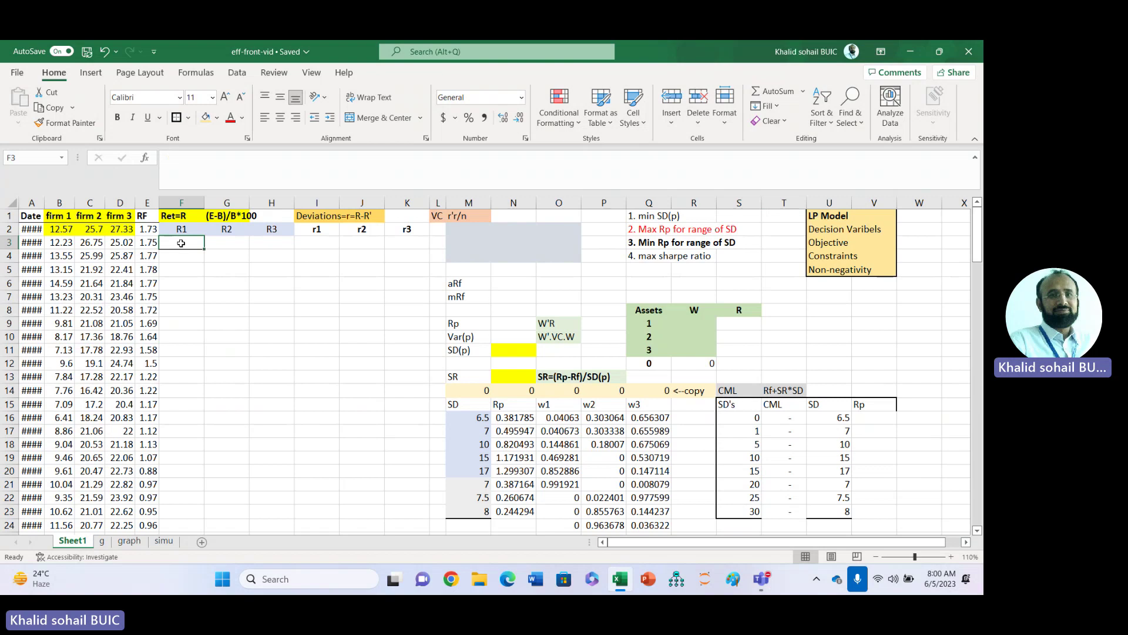
type("=(")
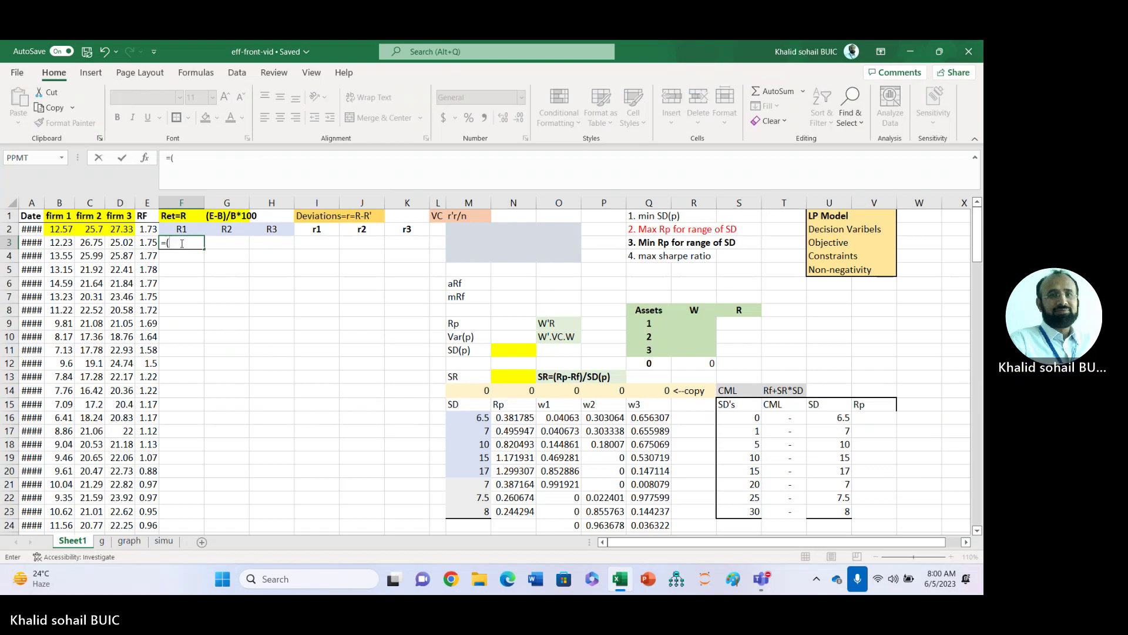
type("e-")
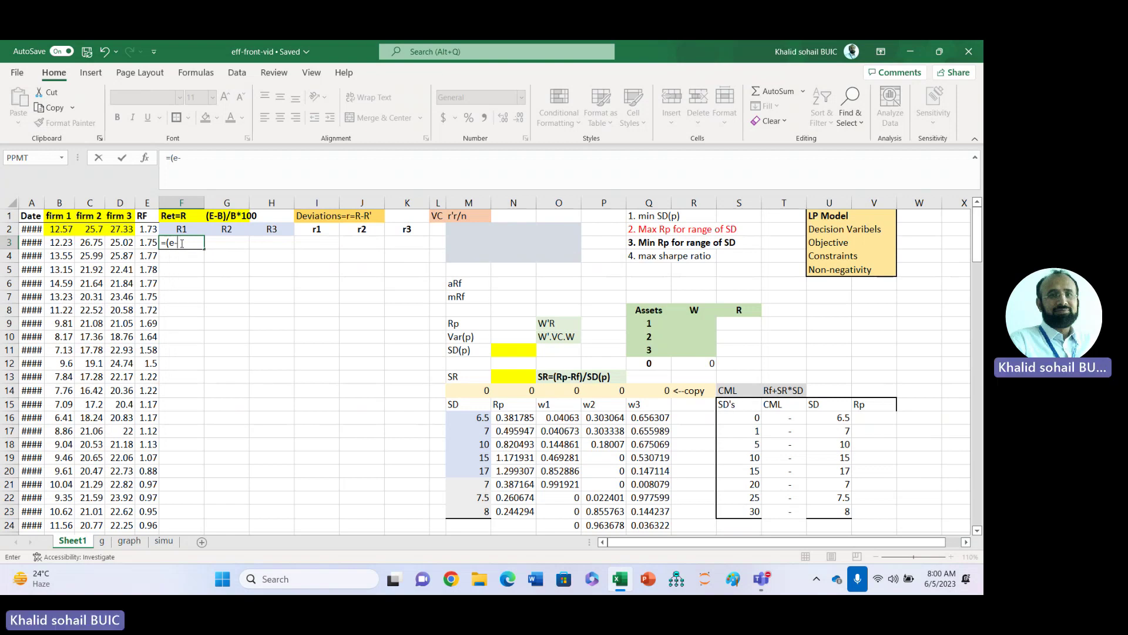
key("BackSpace")
key("BackSpace")
left_click(59, 246)
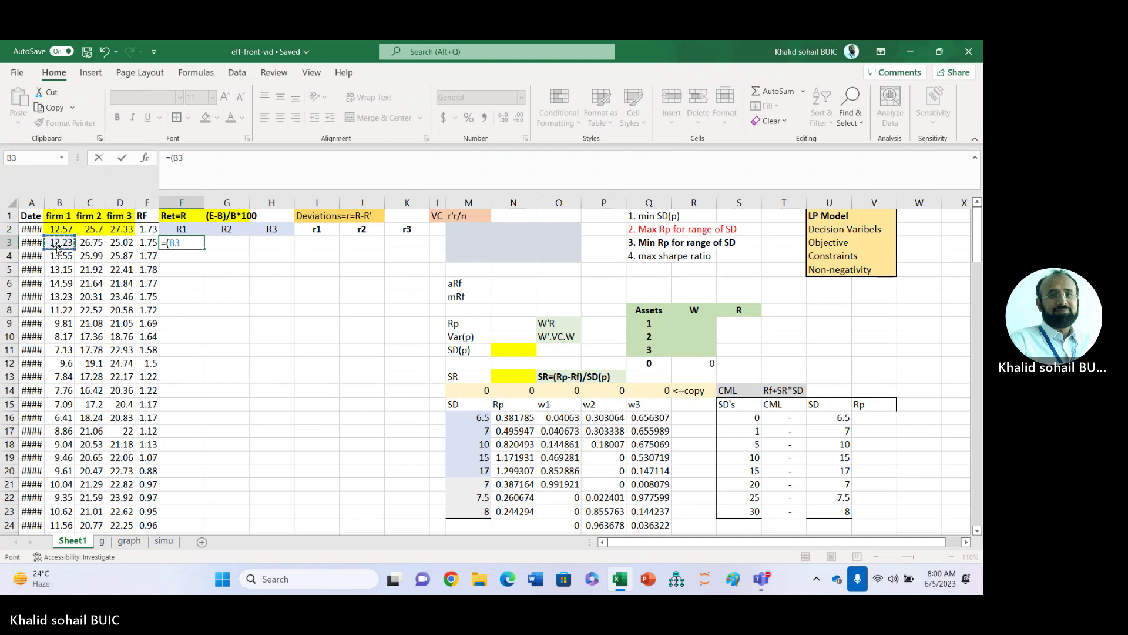
type("-")
left_click(59, 229)
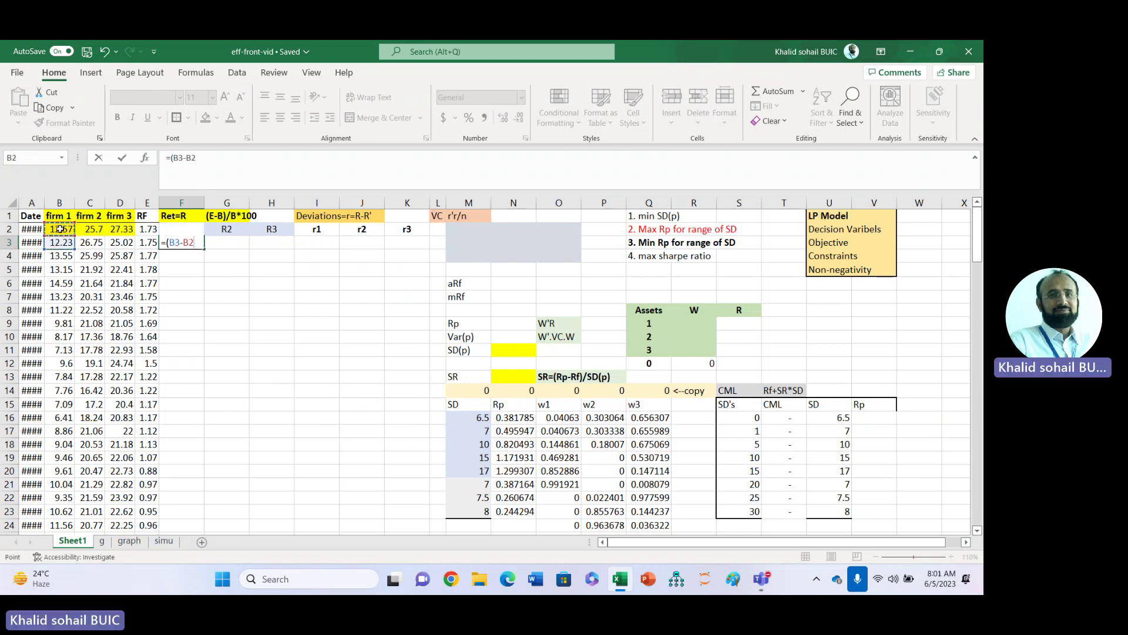
type(")/")
left_click(60, 230)
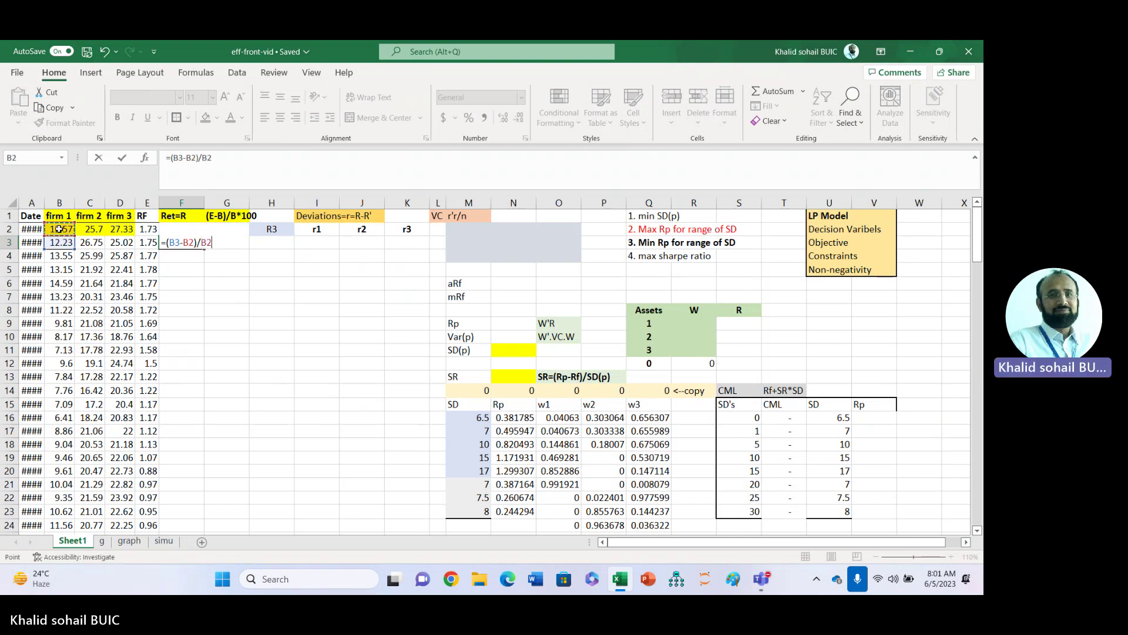
type("*100")
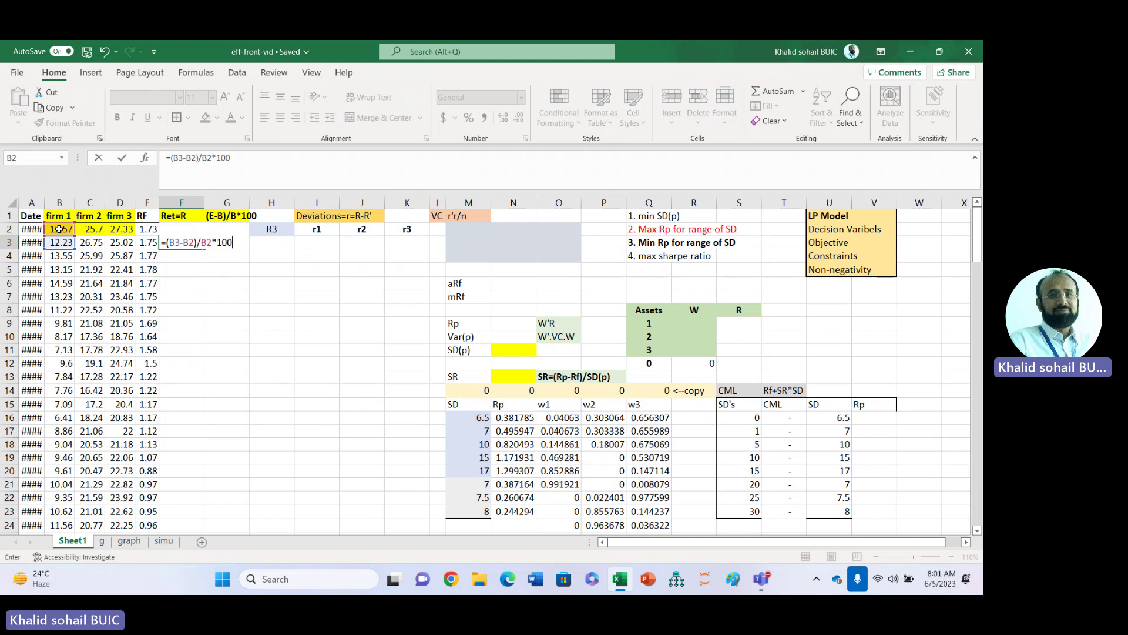
key("Return")
Fill the return formula from F3 across to H3 and down all the dated rows for R1, R2 and R3
left_click(185, 243)
left_click_drag(205, 249, 289, 248)
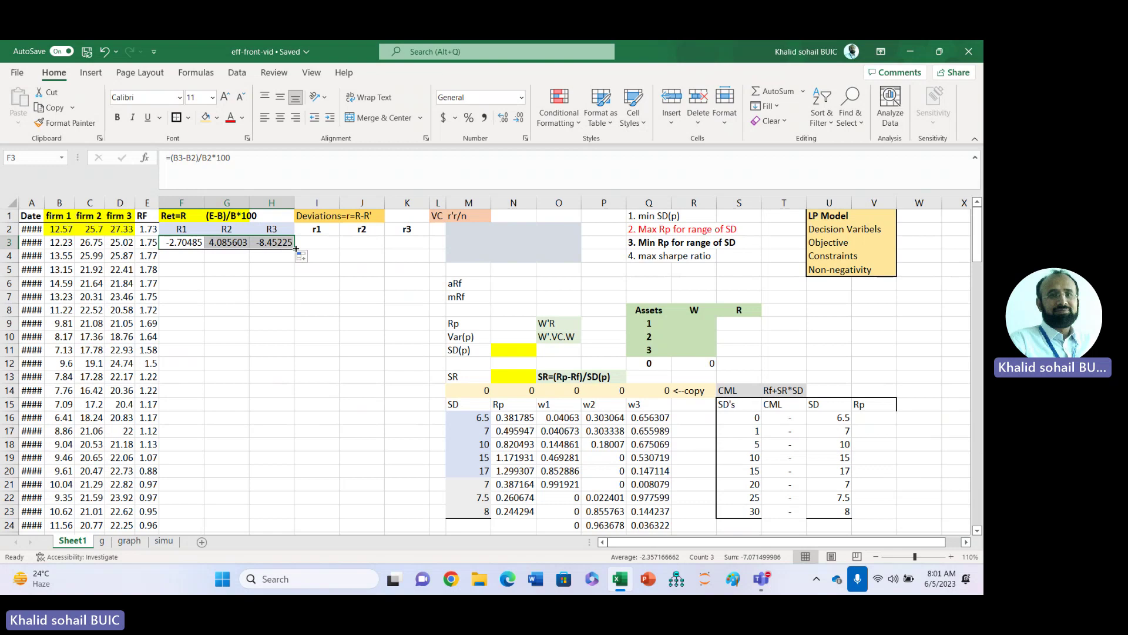
double_click(296, 248)
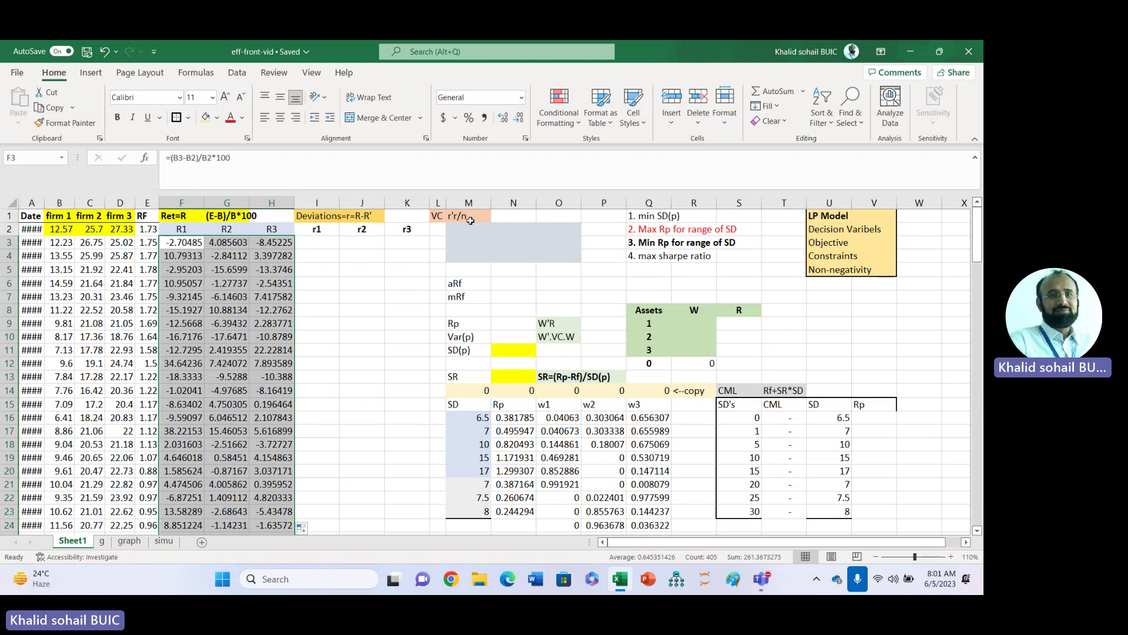
Calculate the average R1 return in cell O6 with =AVERAGE(F3:F137)
left_click(329, 244)
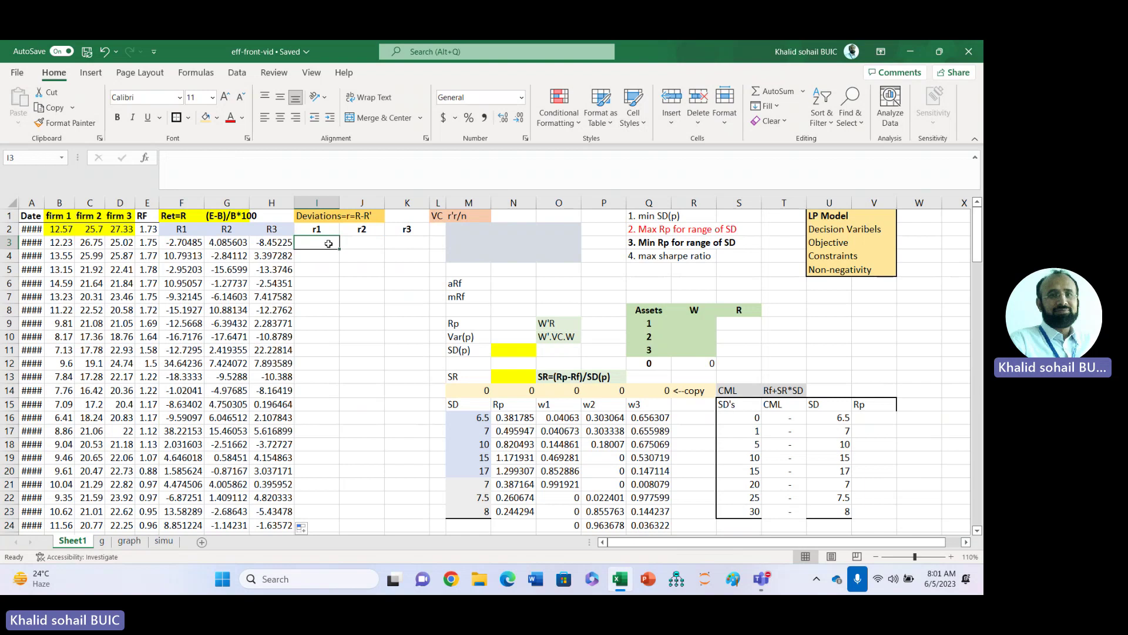
left_click(472, 271)
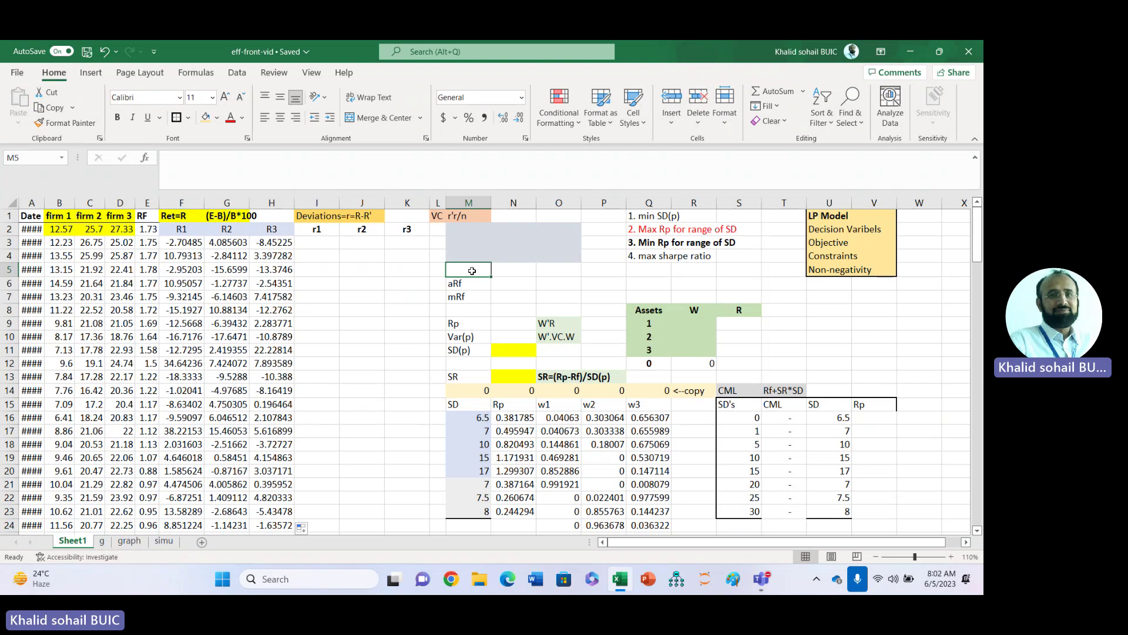
left_click(556, 283)
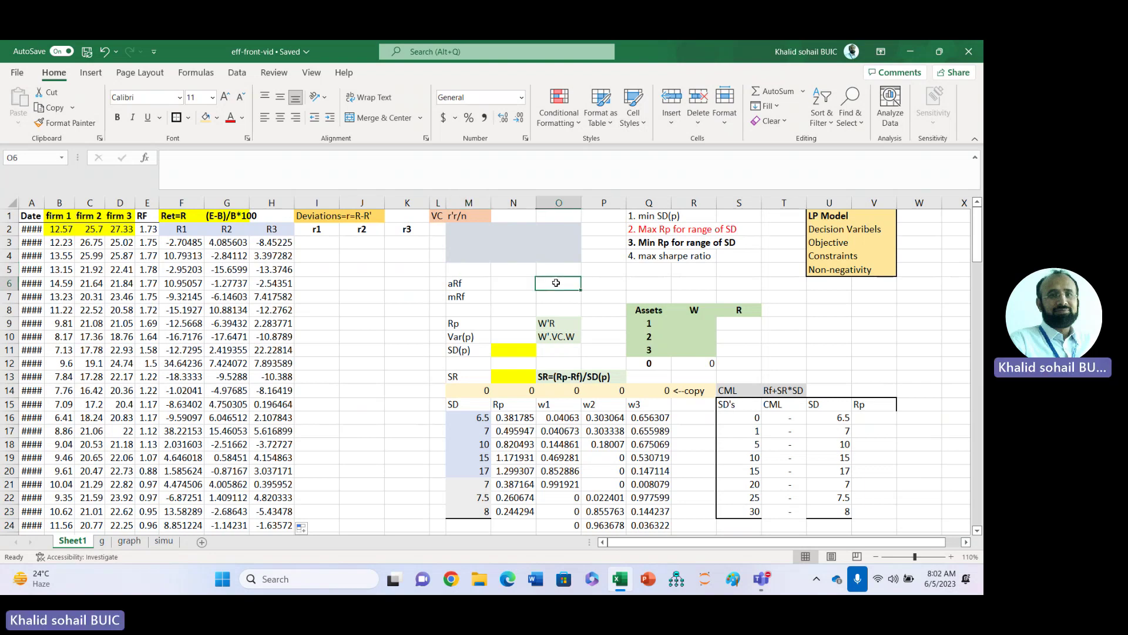
type("=")
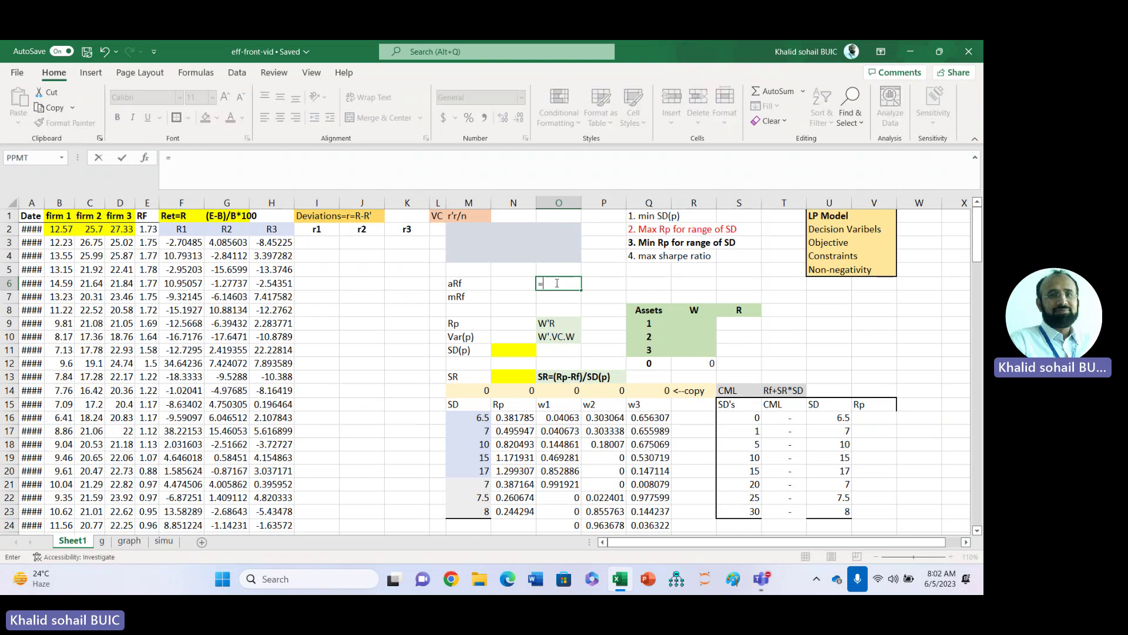
type("ave")
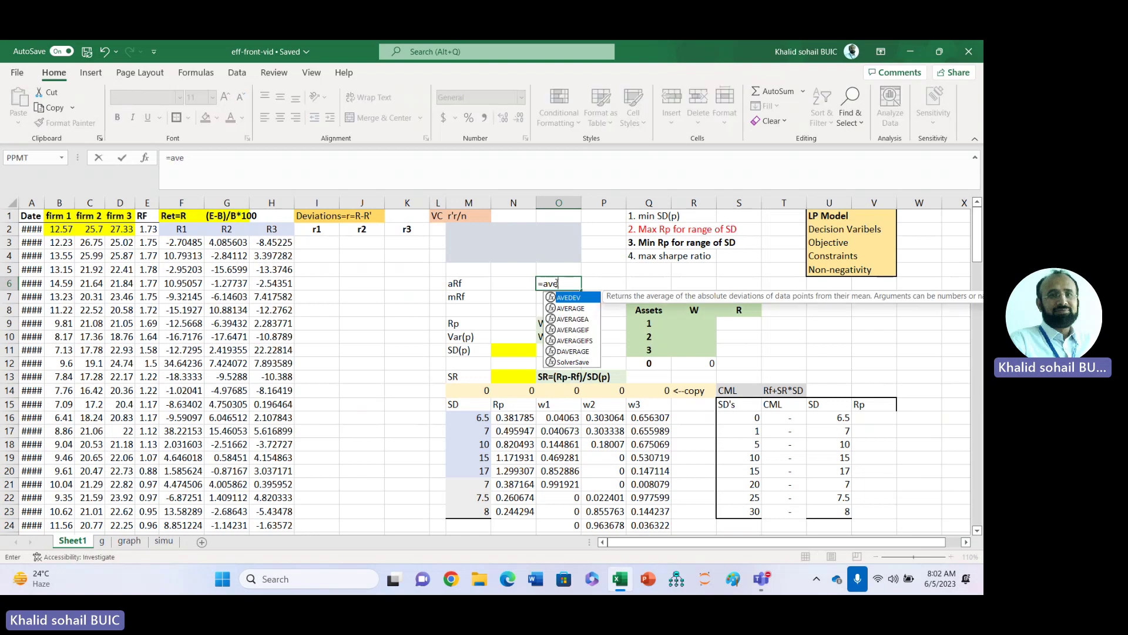
key("Down")
key("Tab")
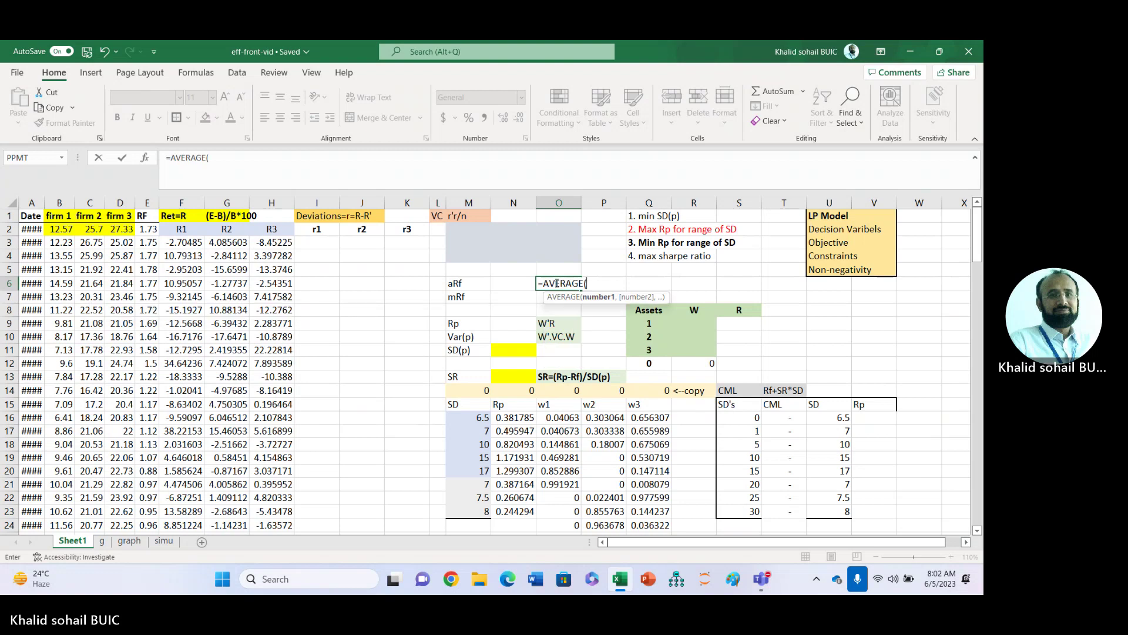
left_click(185, 245)
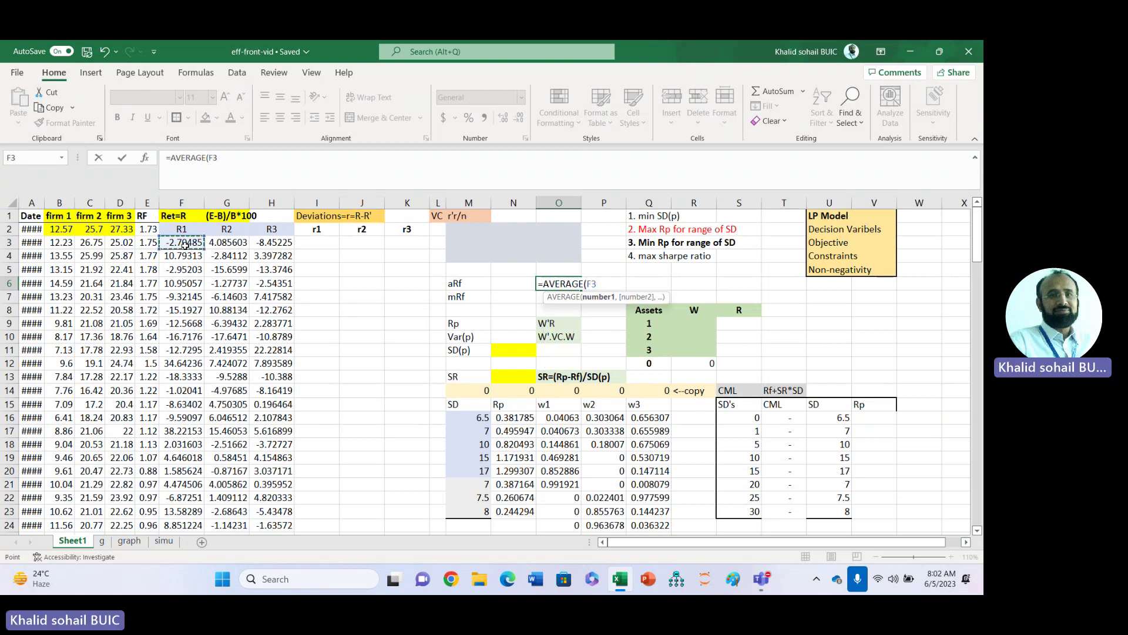
key("ctrl+shift+Down")
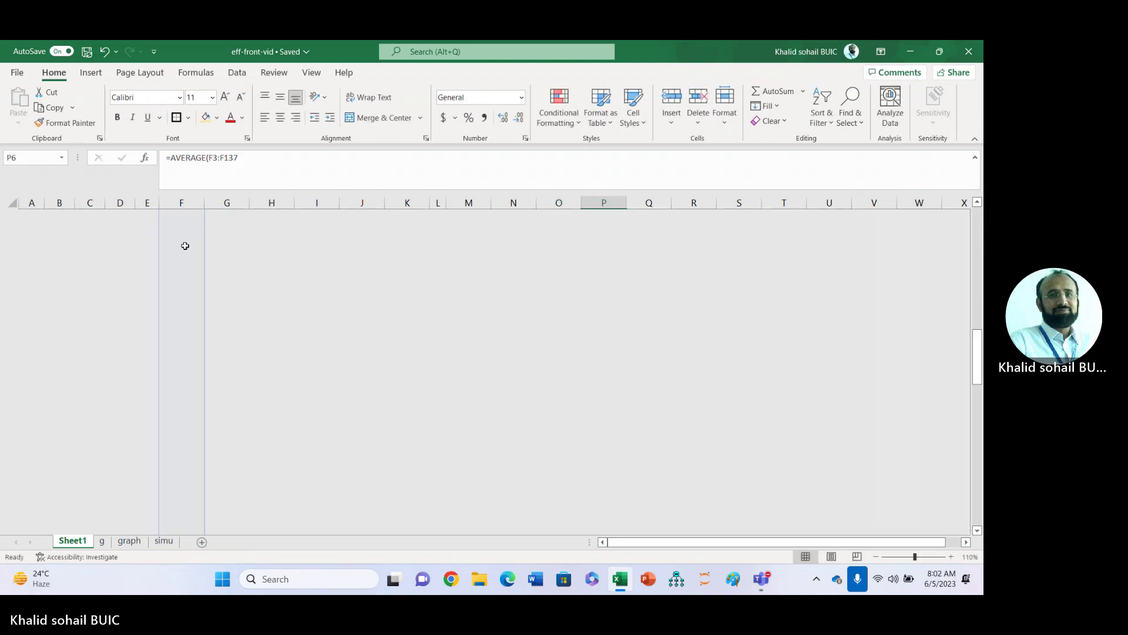
key("Return")
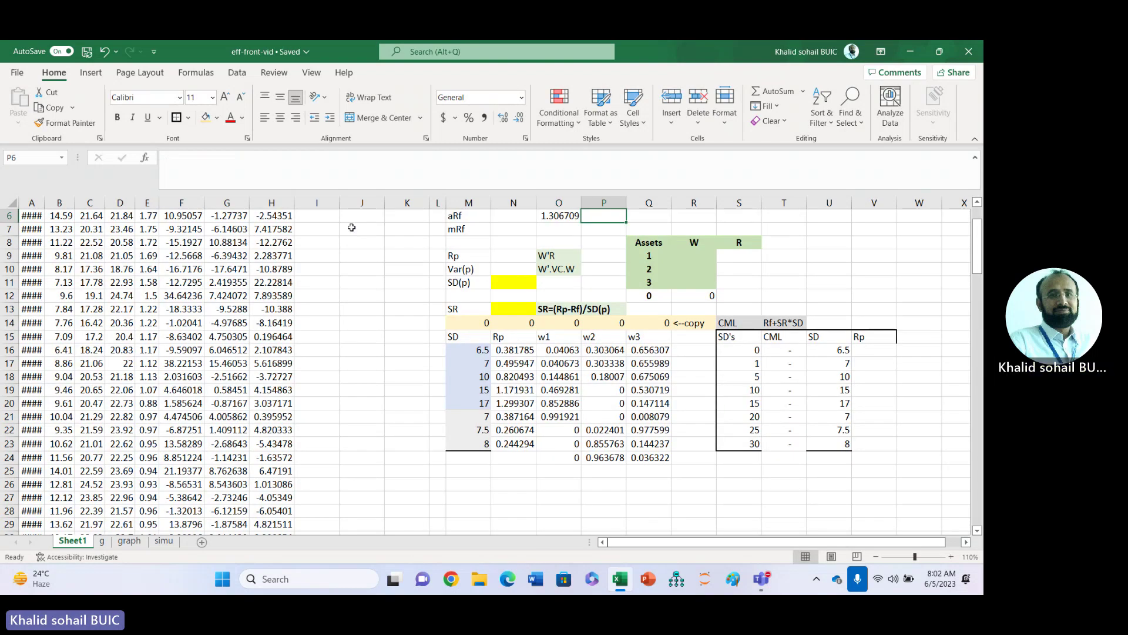
Copy the average formula from O6 to P6 and Q6 for the other firms, and to N6 for the risk-free rate
scroll(351, 227, "up", 1)
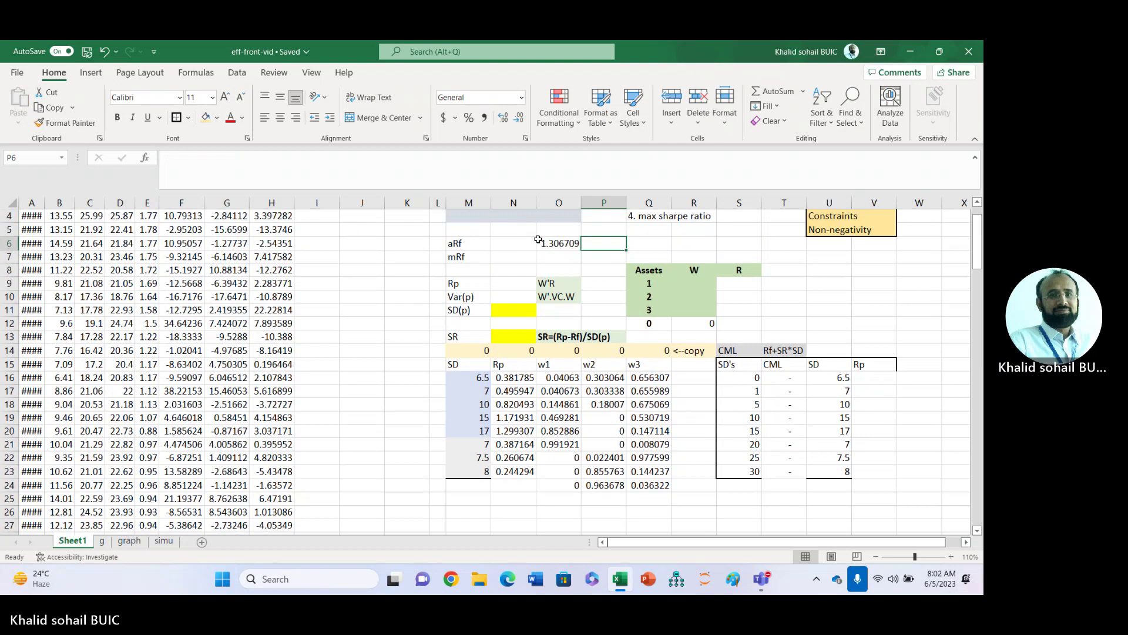
left_click(543, 243)
left_click_drag(581, 250, 660, 252)
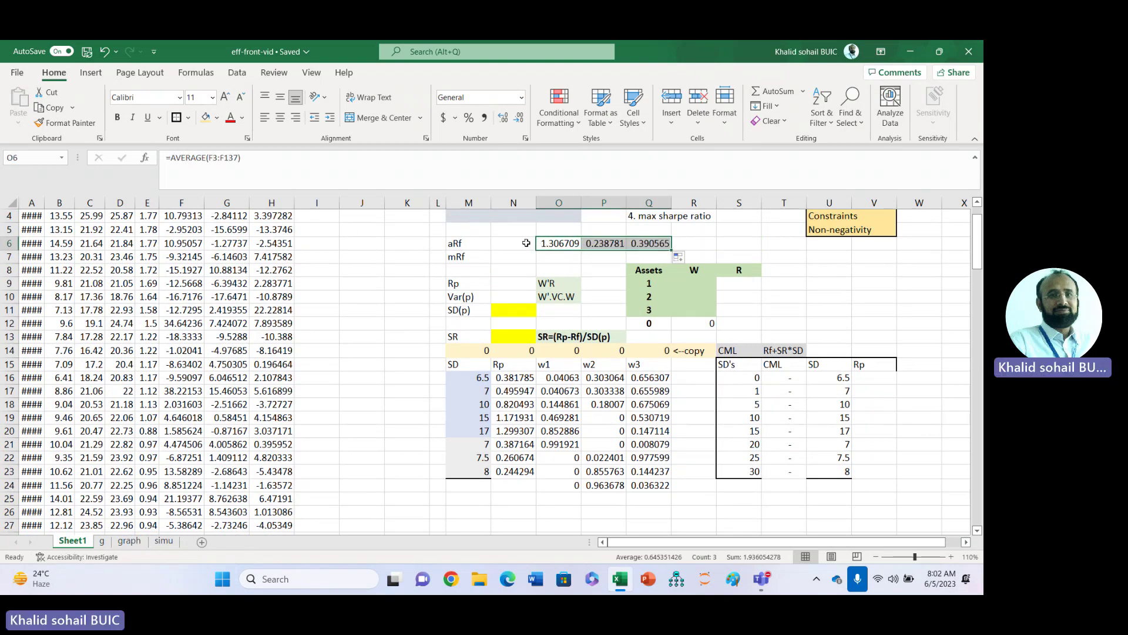
left_click(552, 240)
left_click_drag(582, 250, 498, 251)
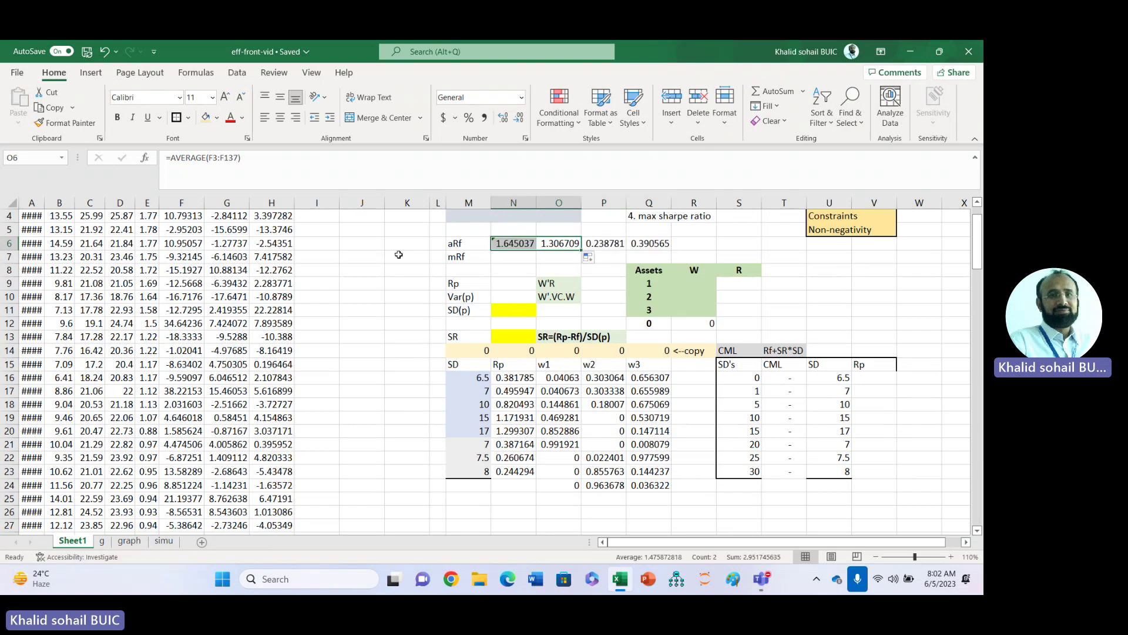
Enter the first r1 deviation in cell I3 as =F3-$O$6, with the average reference locked
left_click(388, 246)
key("Up")
key("Up")
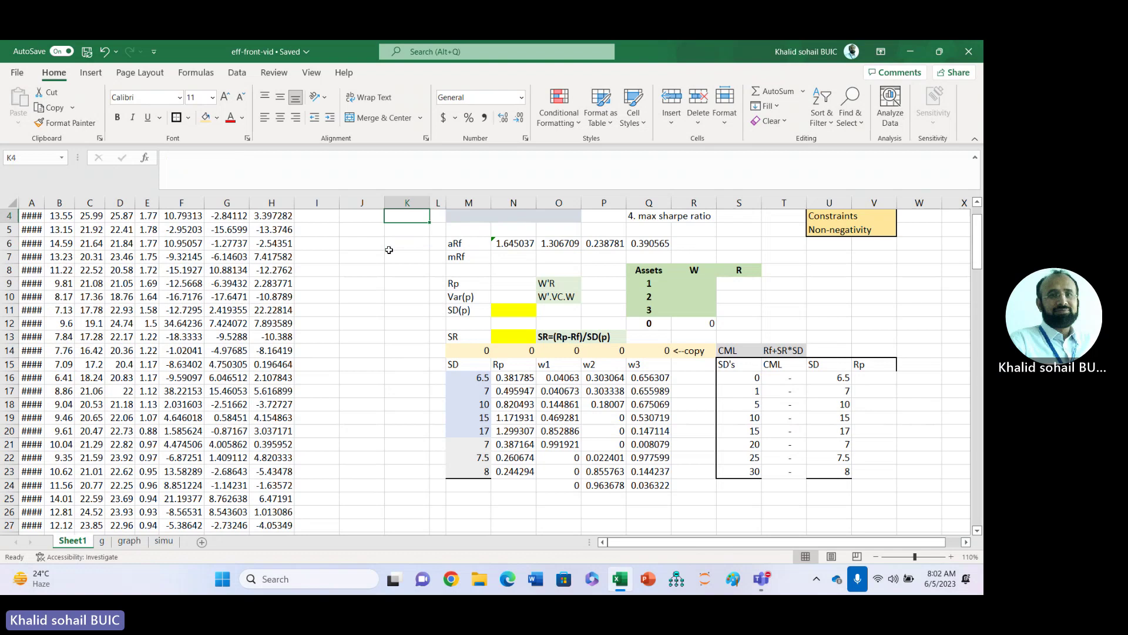
scroll(389, 250, "up", 1)
key("Up")
key("Left")
key("Left")
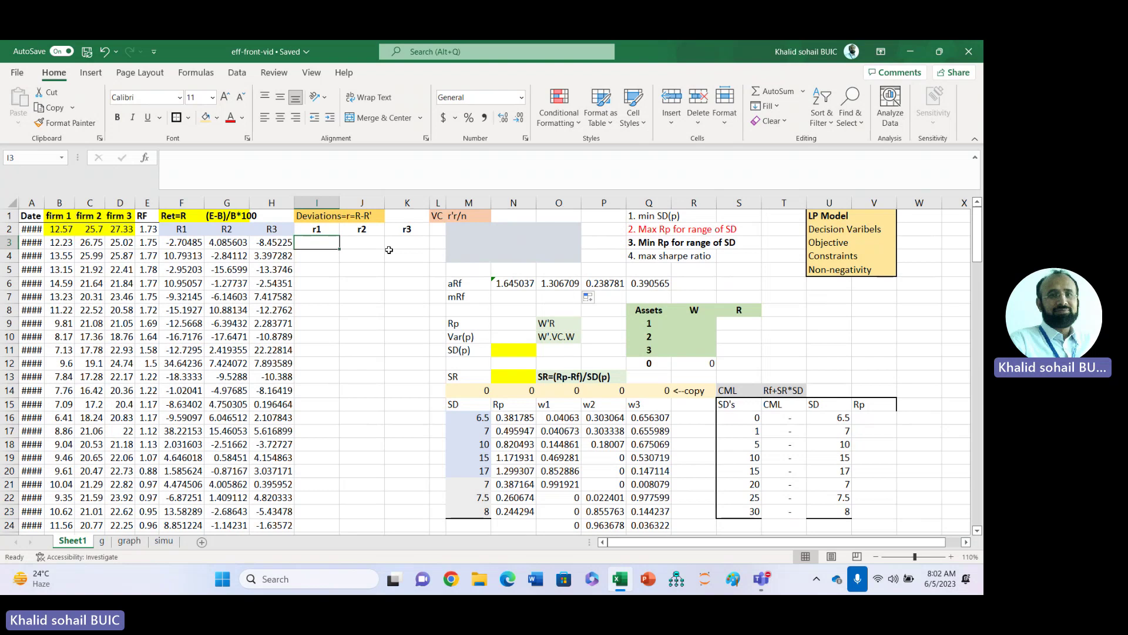
type("=")
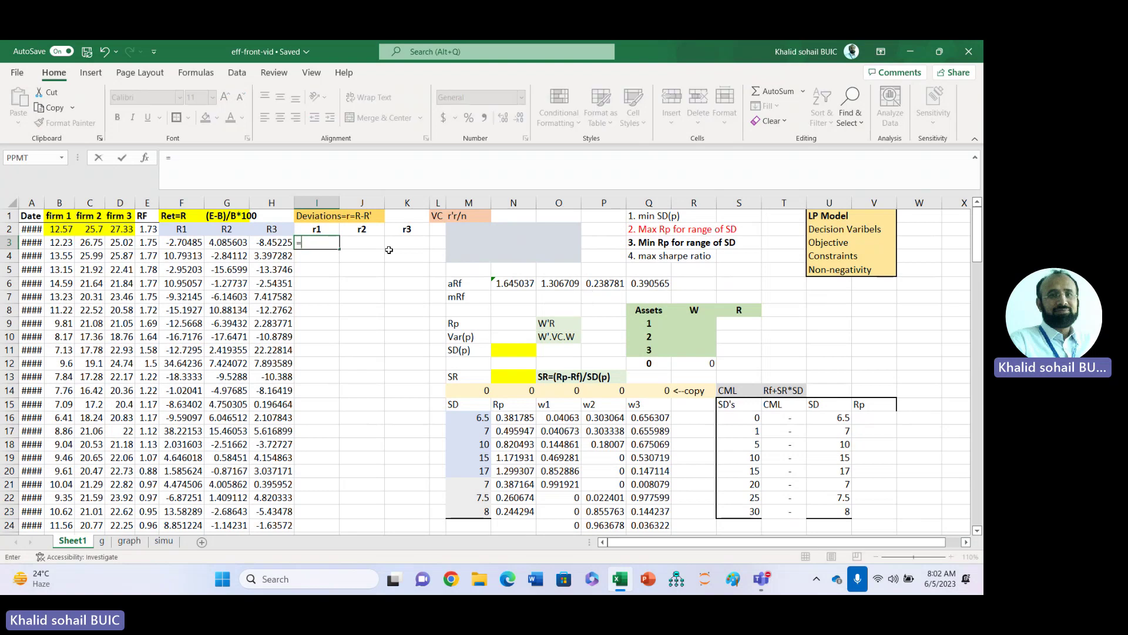
left_click(183, 244)
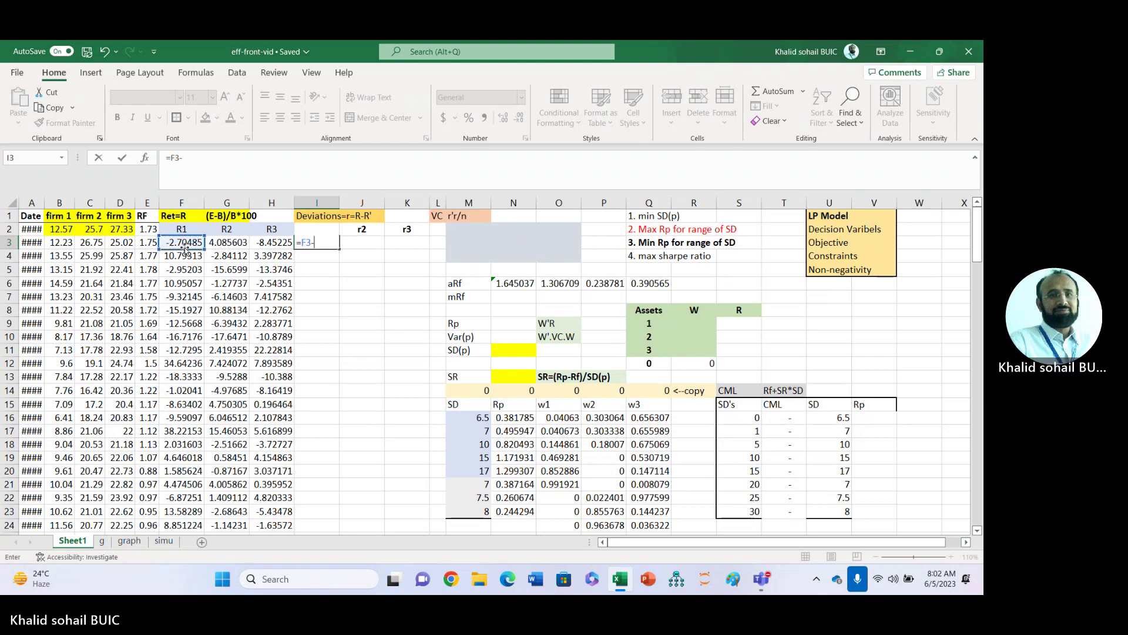
type("-")
left_click(557, 283)
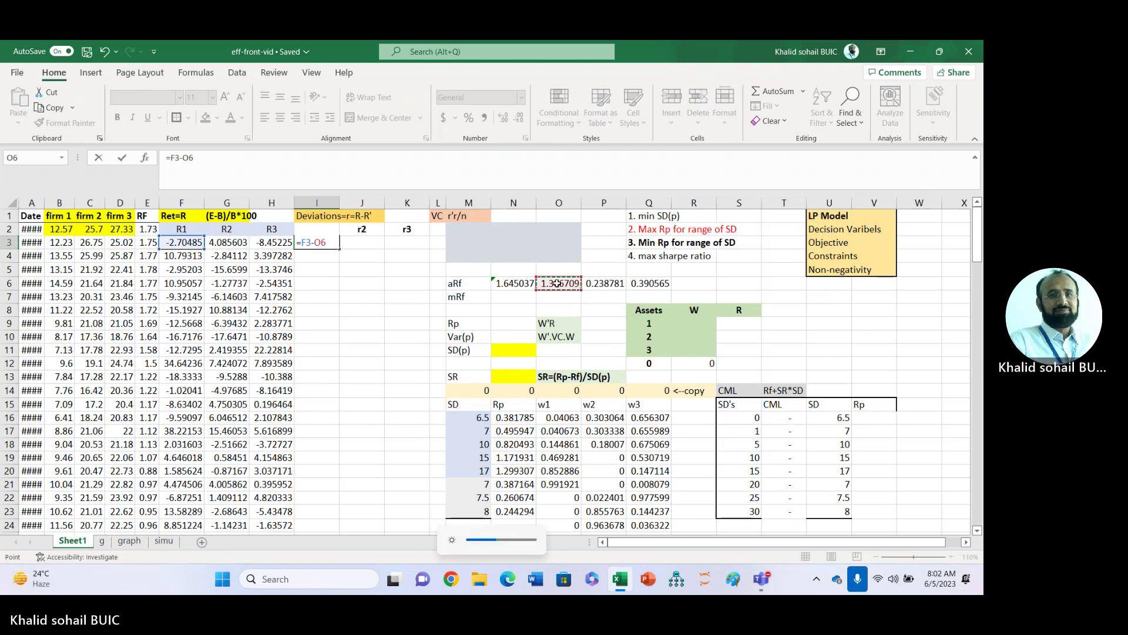
key("F4")
key("Return")
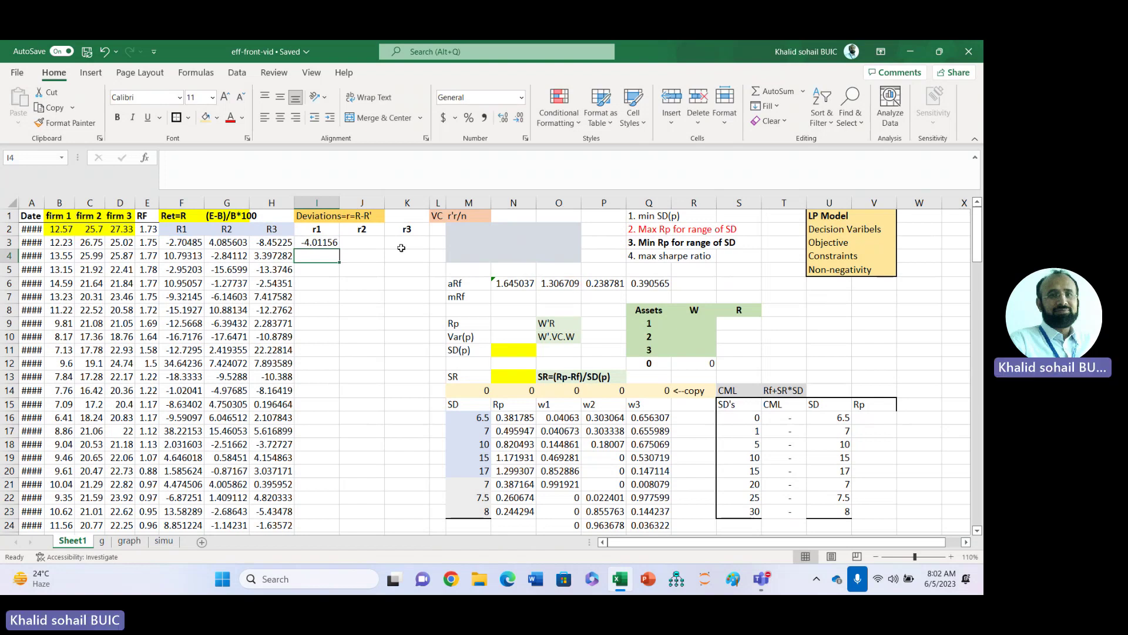
Enter the first r2 deviation in cell J3 as =G3-$P$6, with the average reference locked
left_click(367, 240)
type("=")
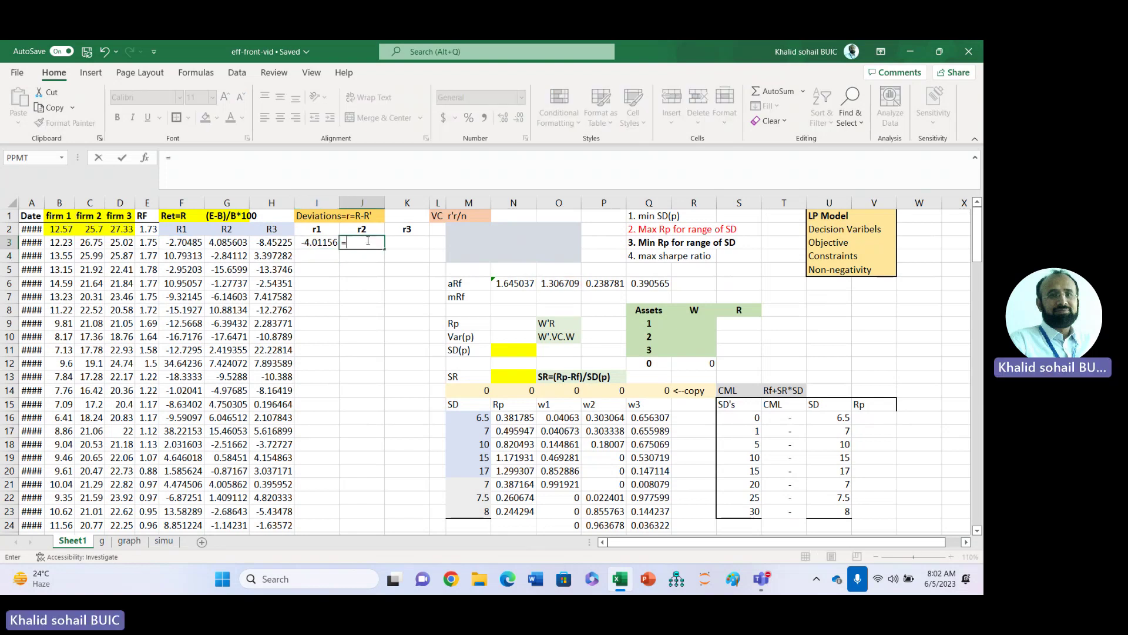
left_click(232, 244)
type("-")
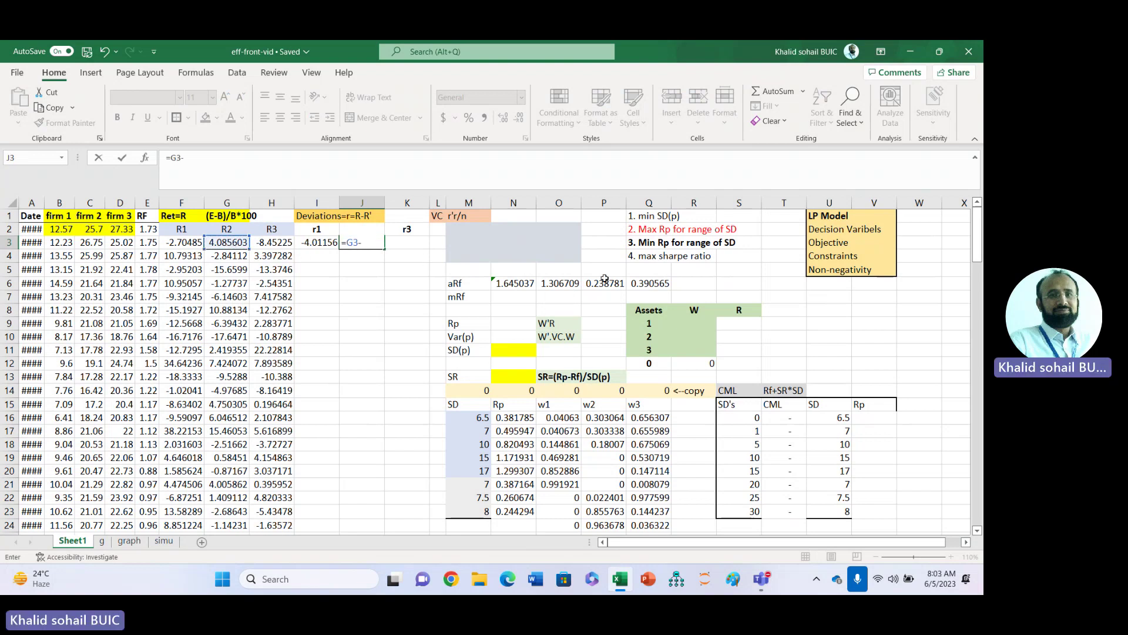
left_click(602, 282)
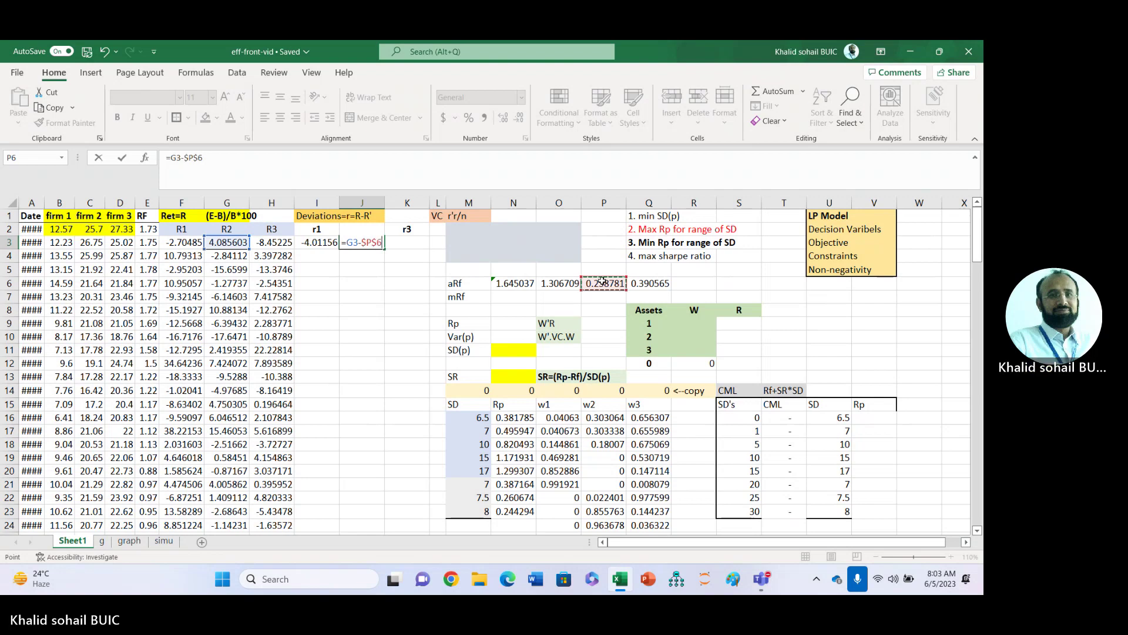
key("Return")
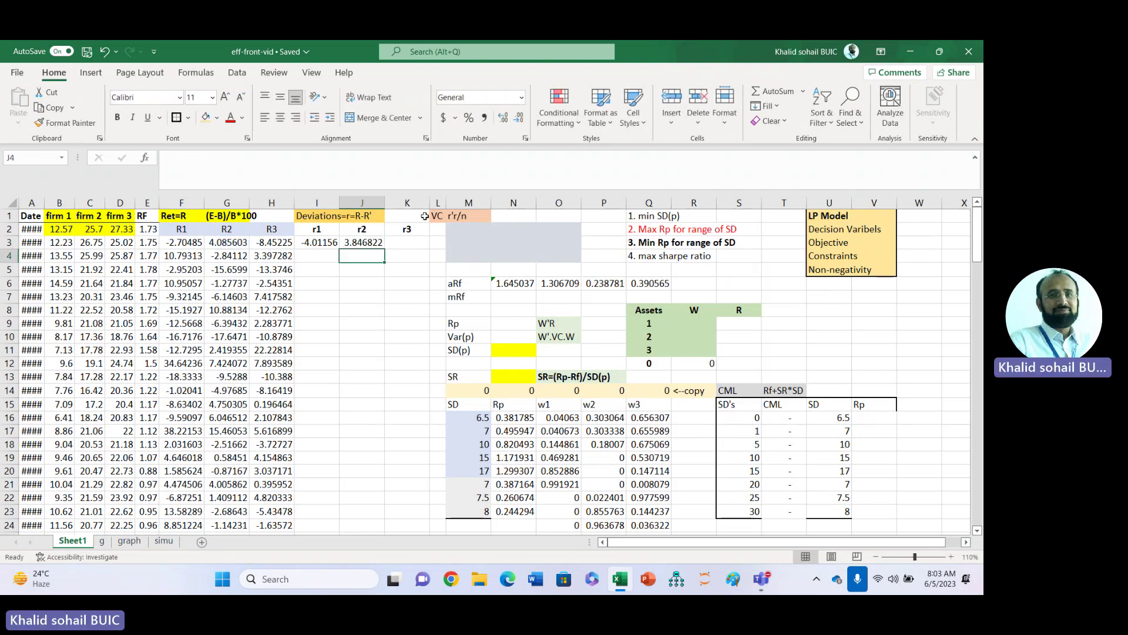
Enter the first r3 deviation in cell K3 by subtracting the average in Q6 from the return in H3
left_click(397, 241)
type("=")
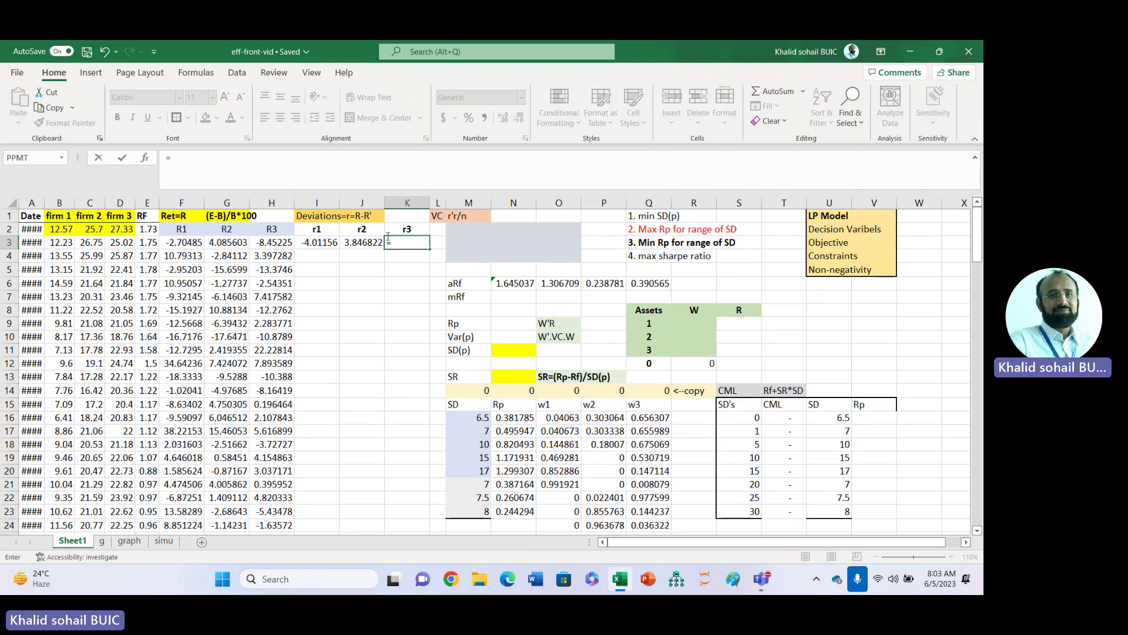
left_click(274, 241)
type("-")
left_click(657, 285)
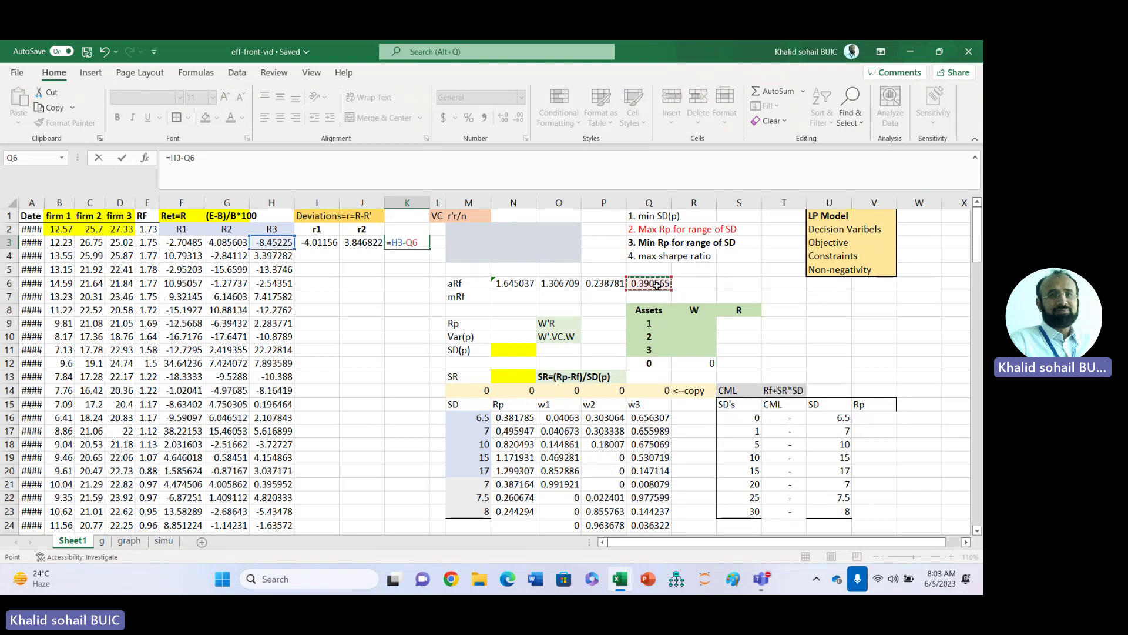
key("Return")
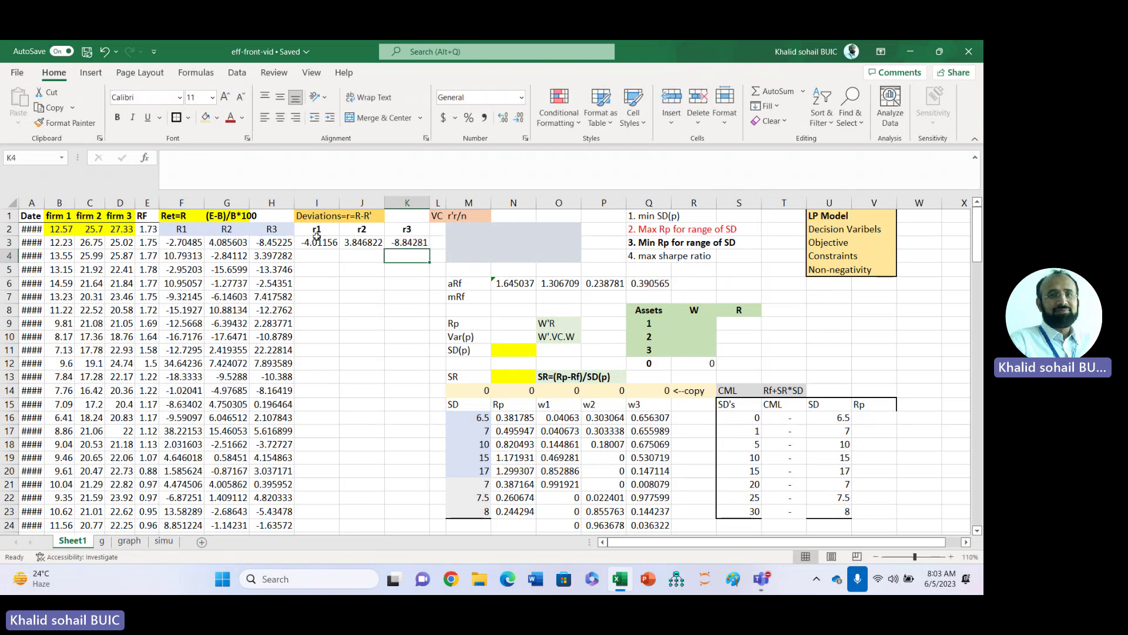
Fill the r1, r2 and r3 deviation formulas in I3:K3 down through all the data rows
left_click_drag(317, 239, 420, 243)
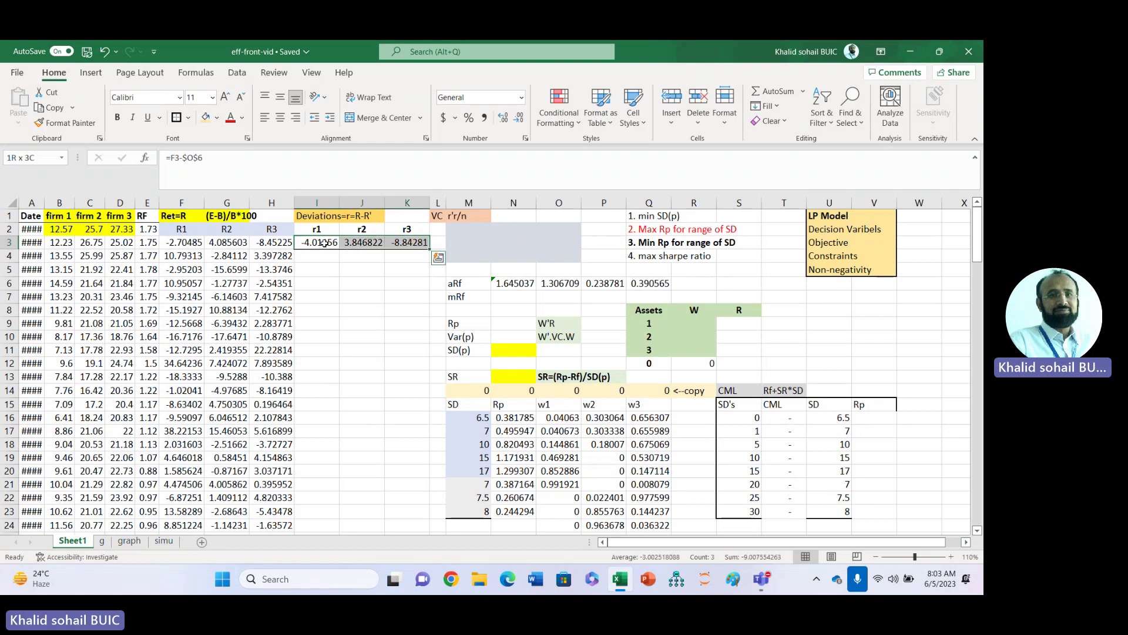
double_click(429, 251)
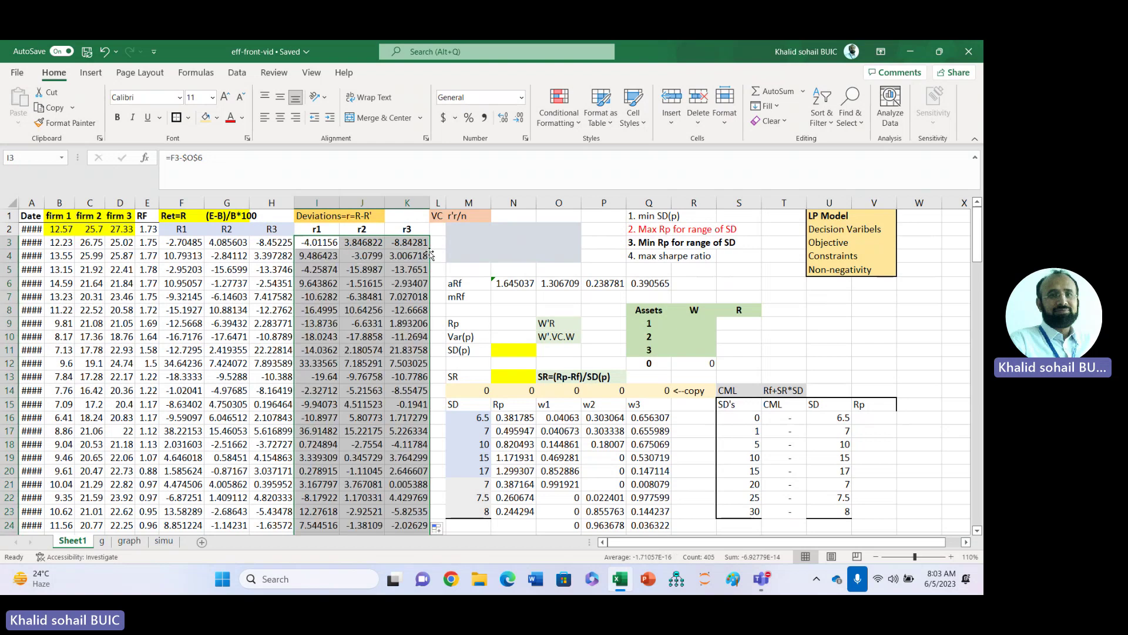
left_click(326, 243)
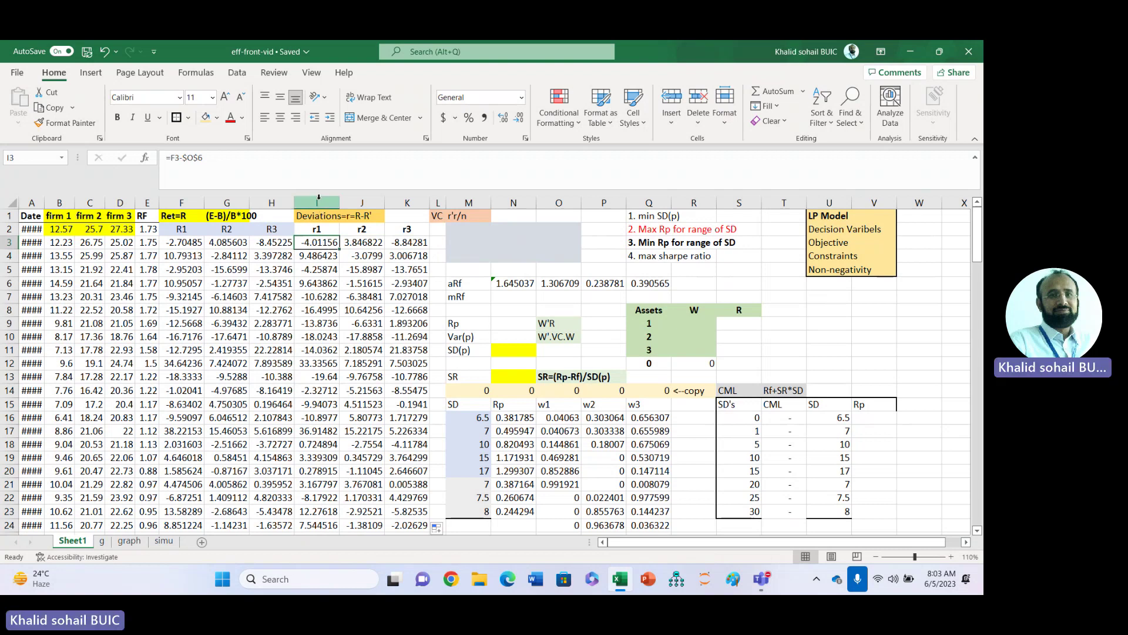
left_click(317, 207)
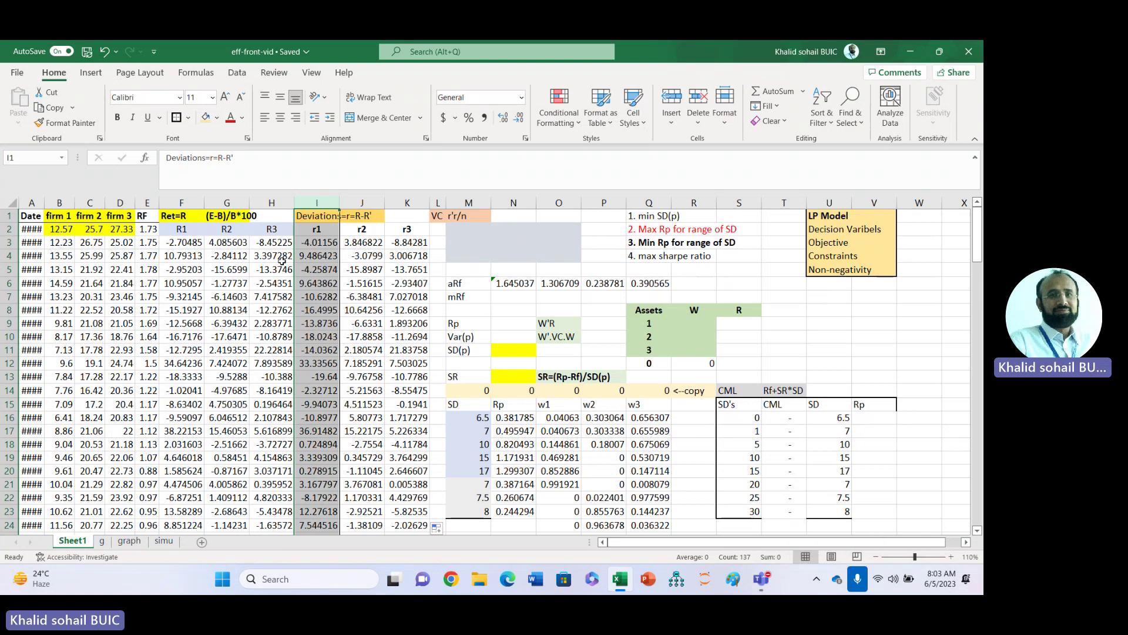
left_click(369, 257)
Start an MMULT array formula across M2:O4 with the transposed deviations, TRANSPOSE(I3:K137), as the first array
left_click(460, 230)
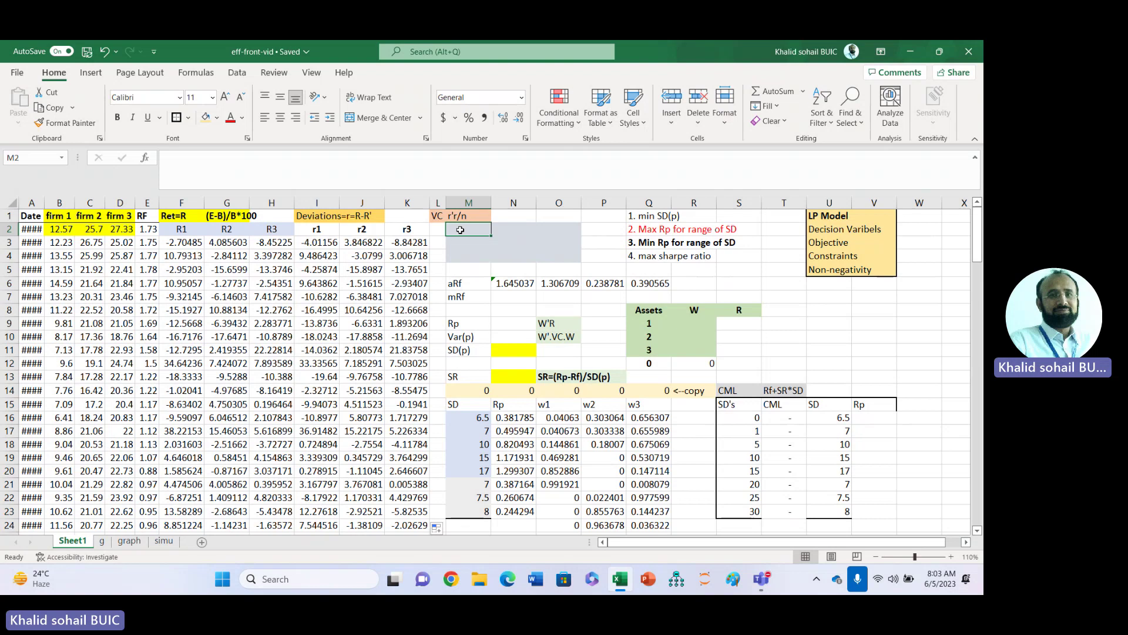
left_click_drag(460, 230, 559, 257)
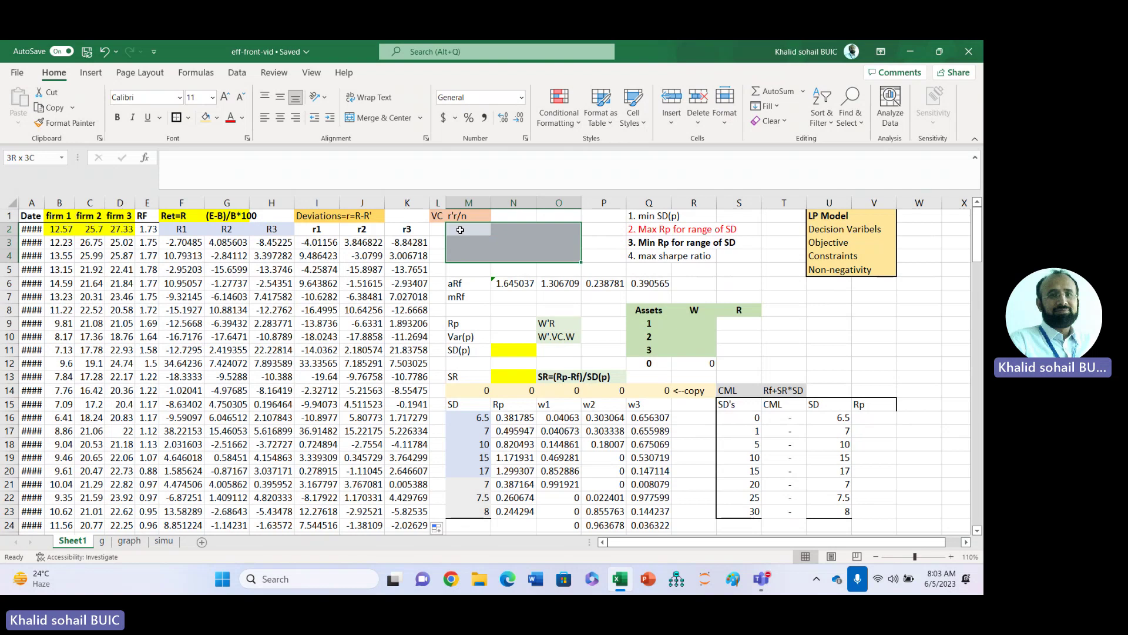
left_click_drag(460, 229, 461, 230)
type("=")
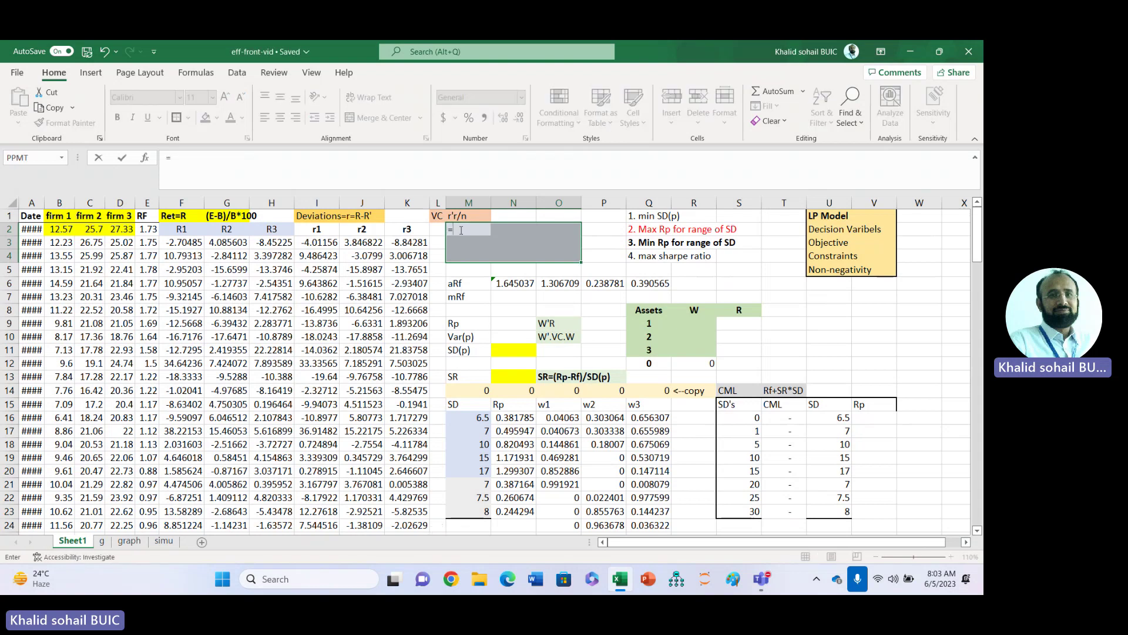
type("mm")
key("Tab")
type("tr")
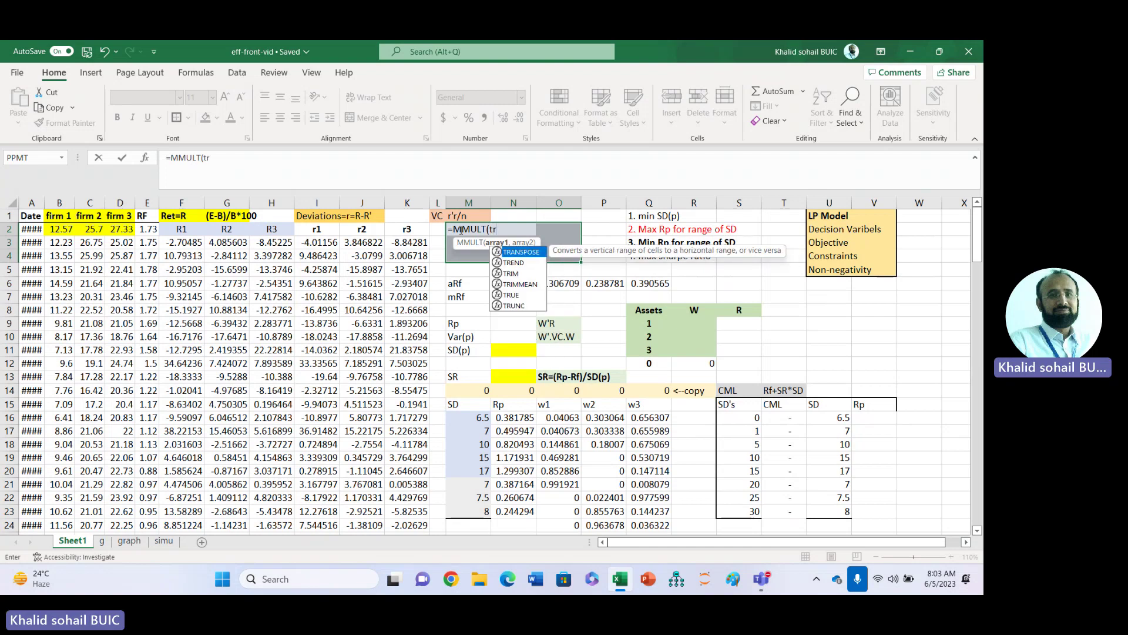
key("Tab")
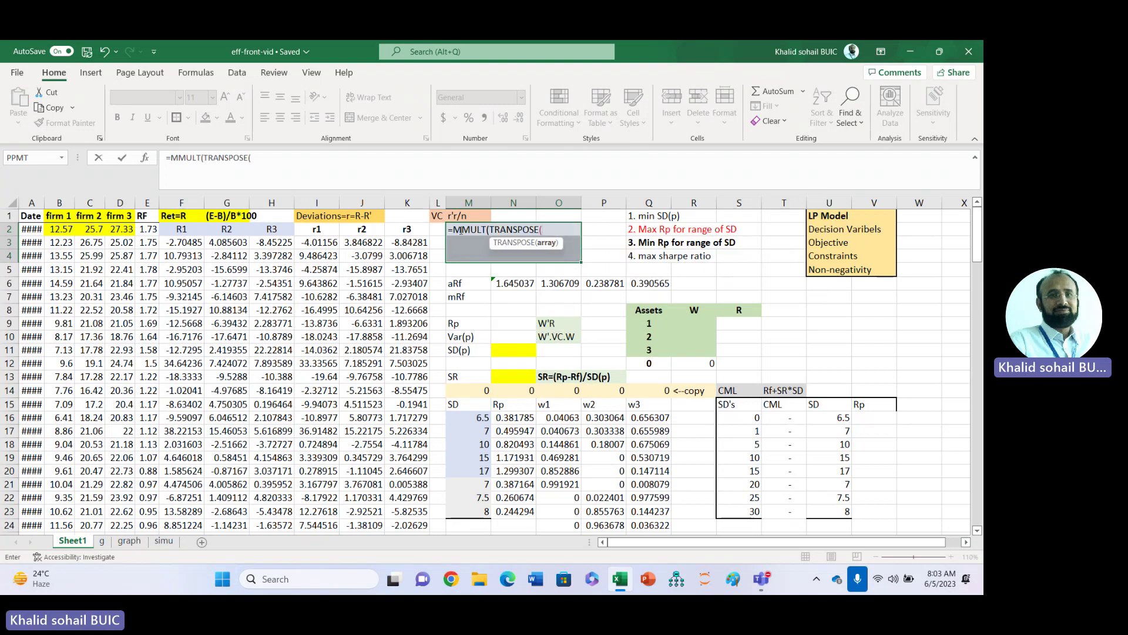
left_click(308, 243)
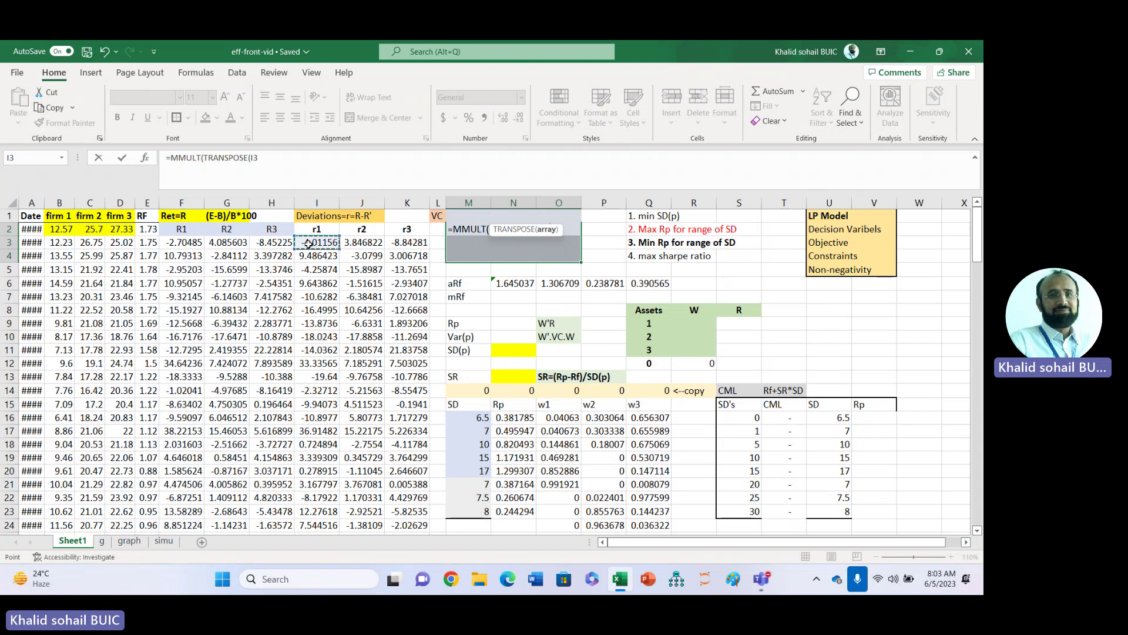
key("ctrl+shift+Right")
key("ctrl+shift+Down")
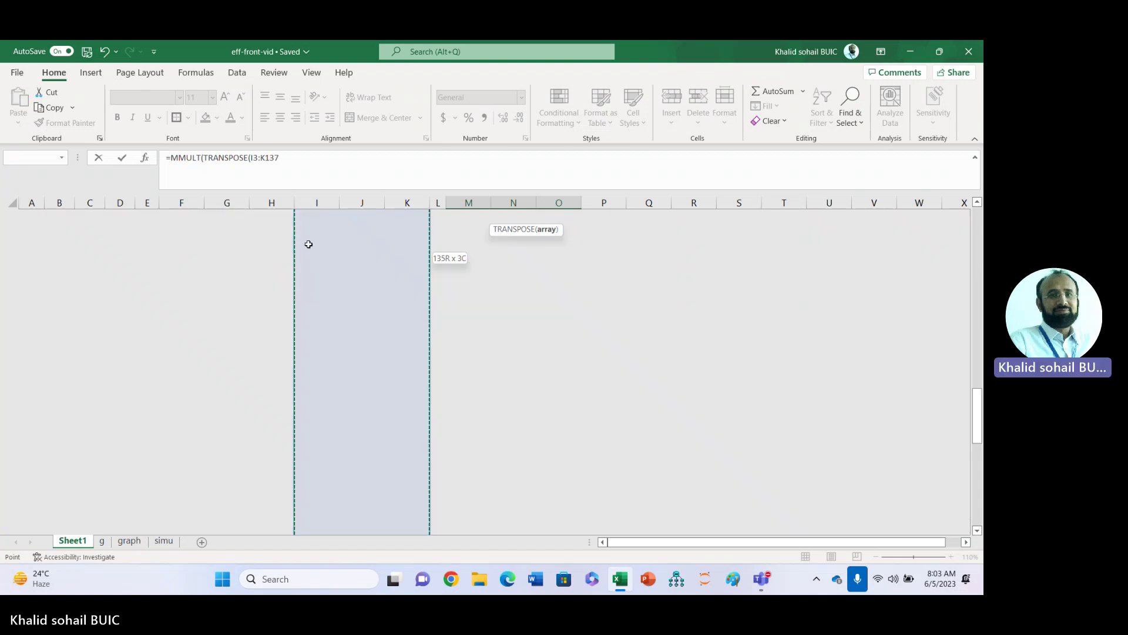
type("),")
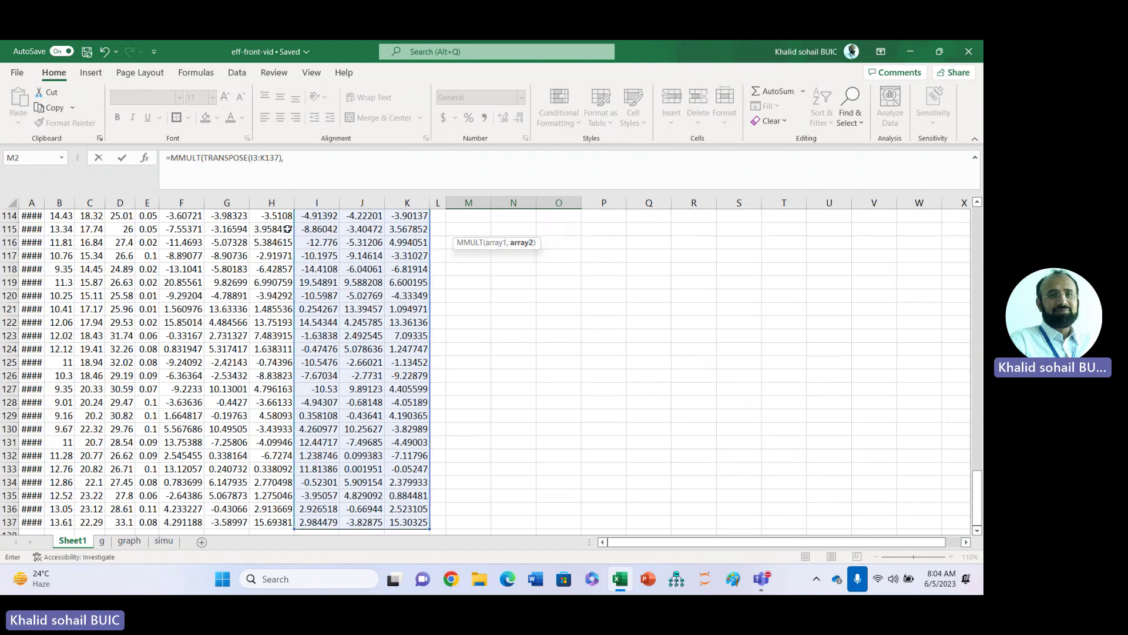
Give the deviations I3:K137 as the second MMULT array and close the function
left_click(313, 519)
key("ctrl+shift+Right")
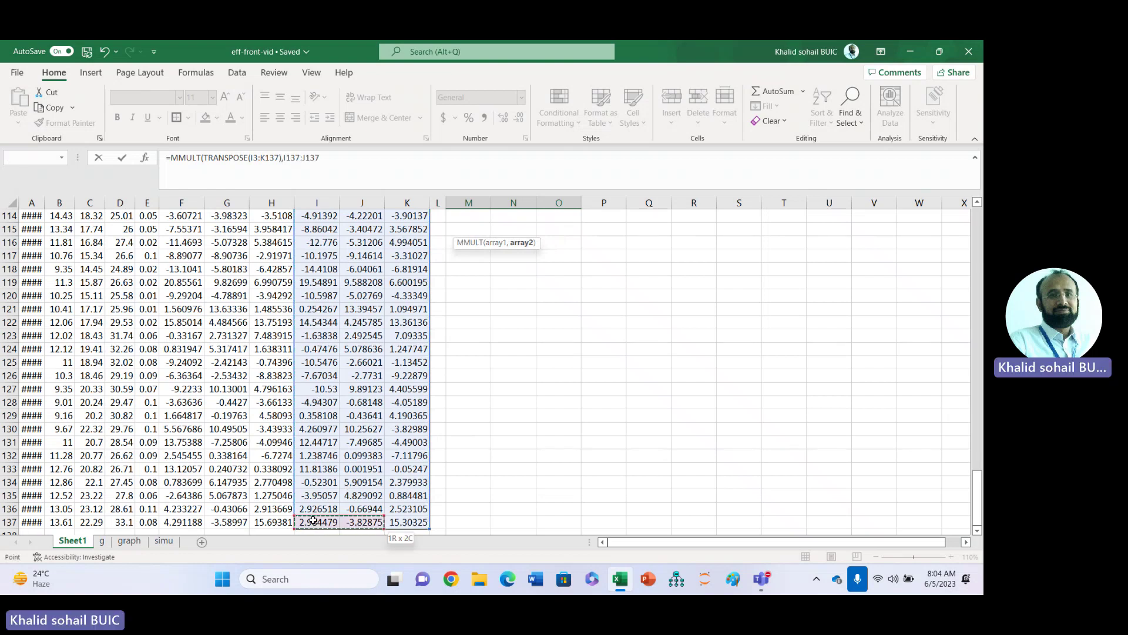
key("ctrl+shift+Up")
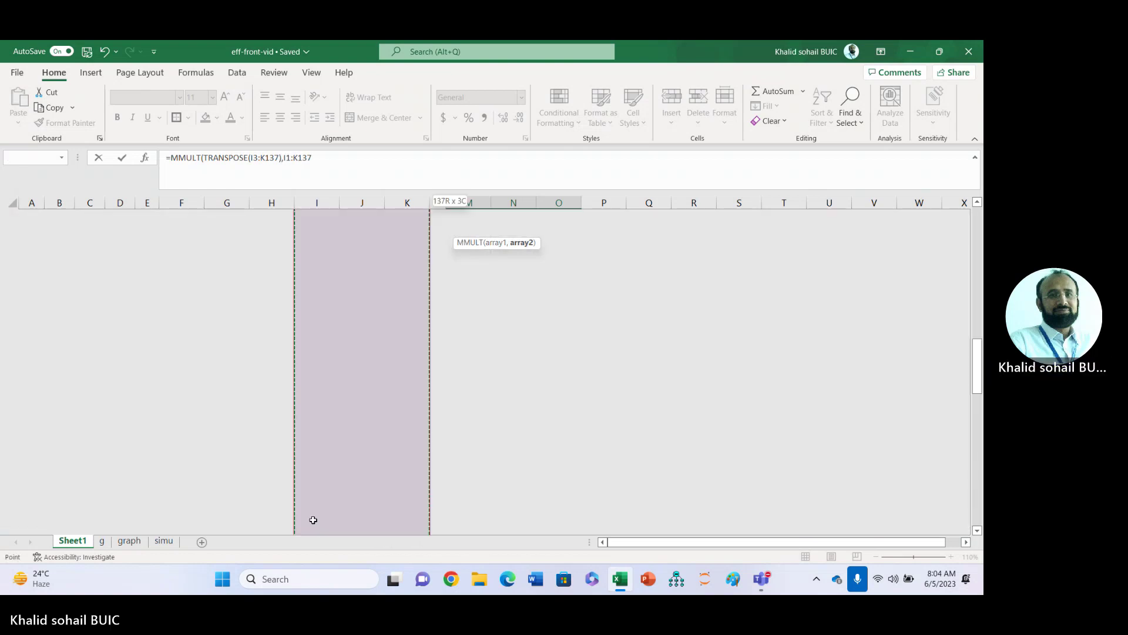
key("shift+Down")
key("shift+Down")
type(")")
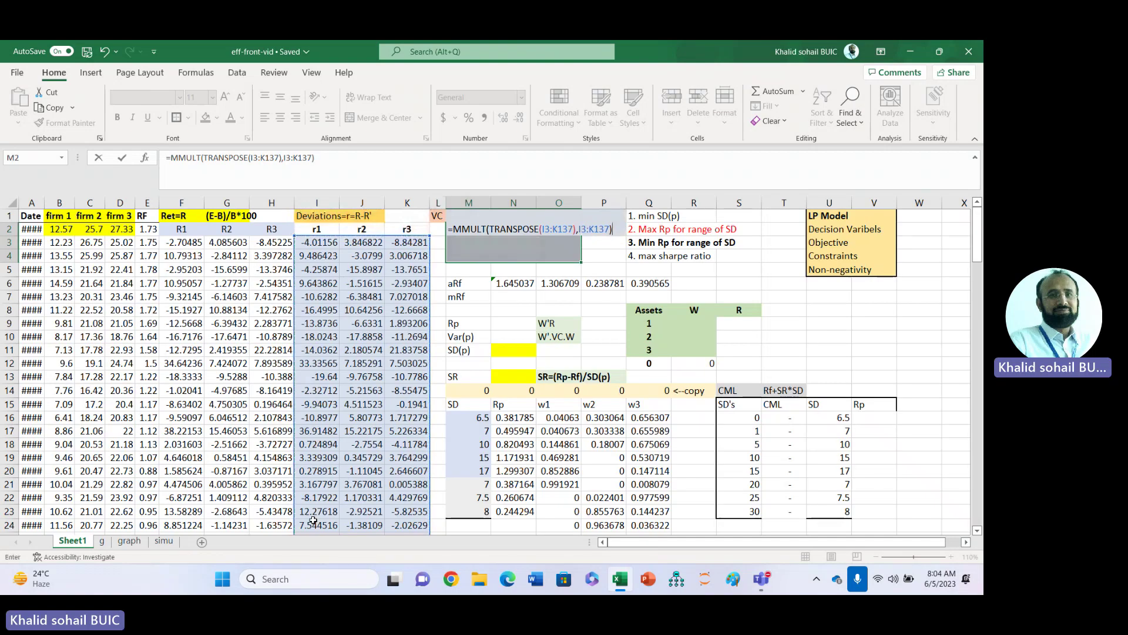
Divide the matrix product by COUNT(K3:K137) and enter it as an array formula across M2:O4
type("/c")
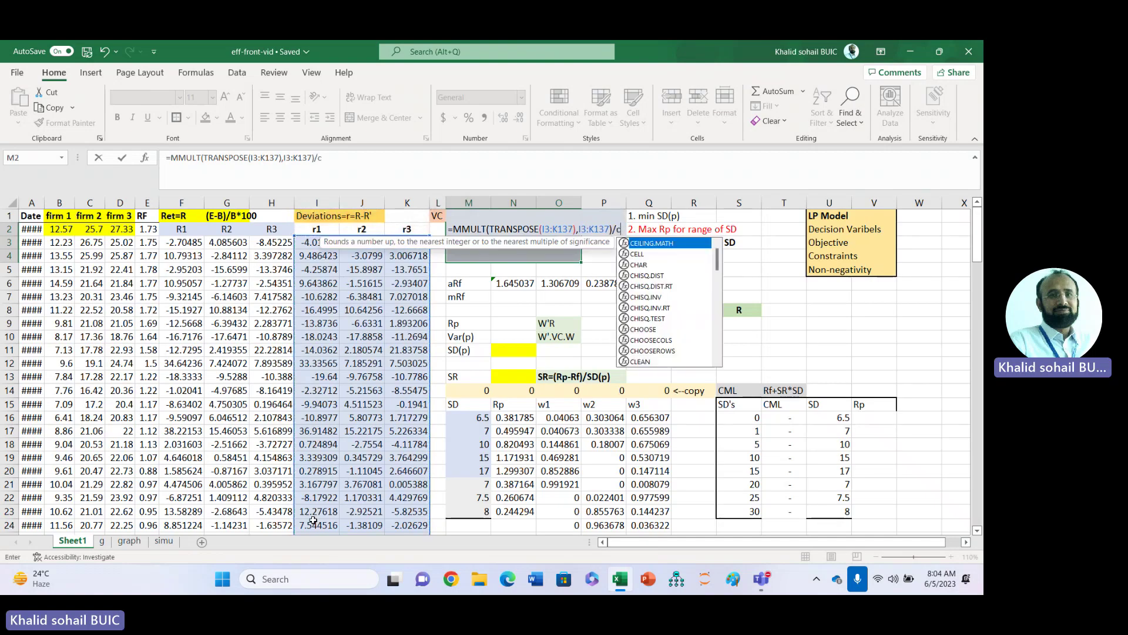
type("oun")
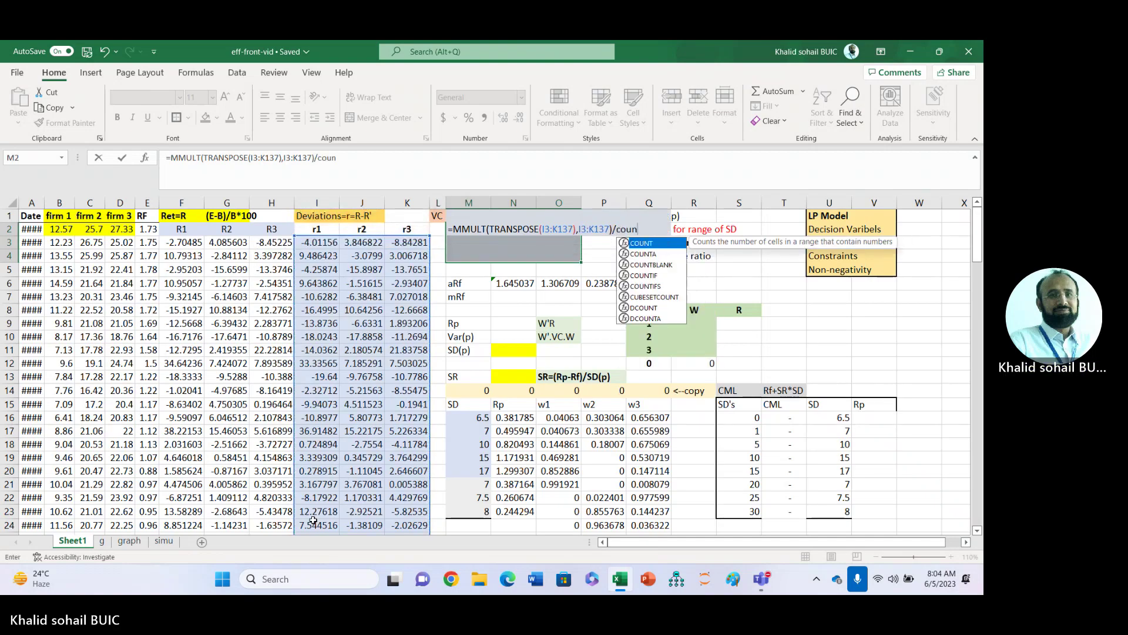
key("Tab")
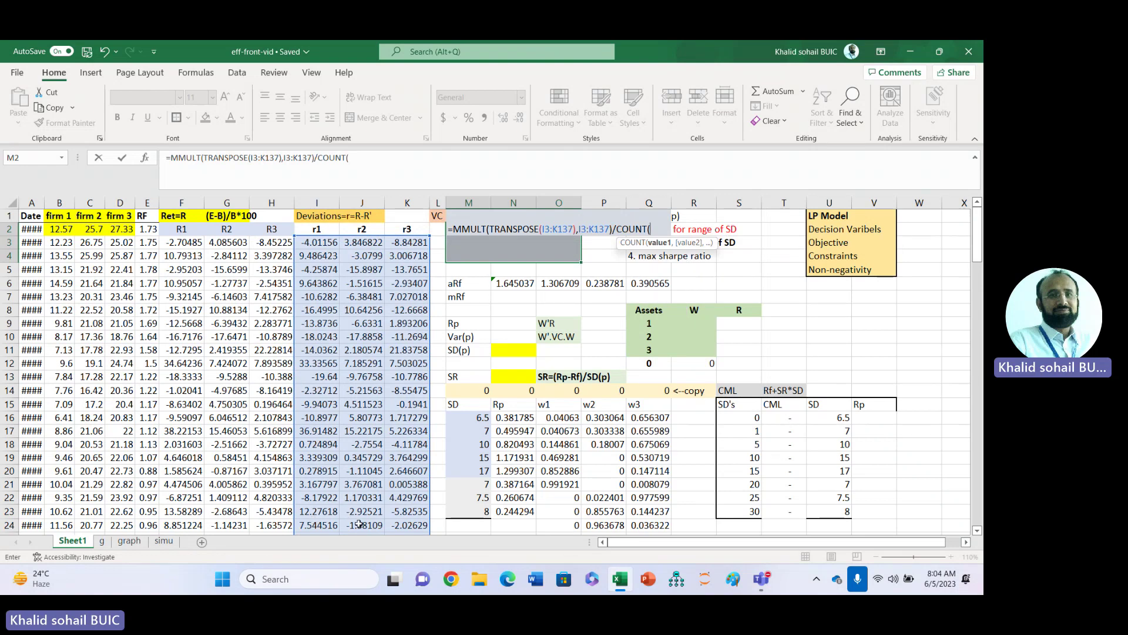
left_click(404, 242)
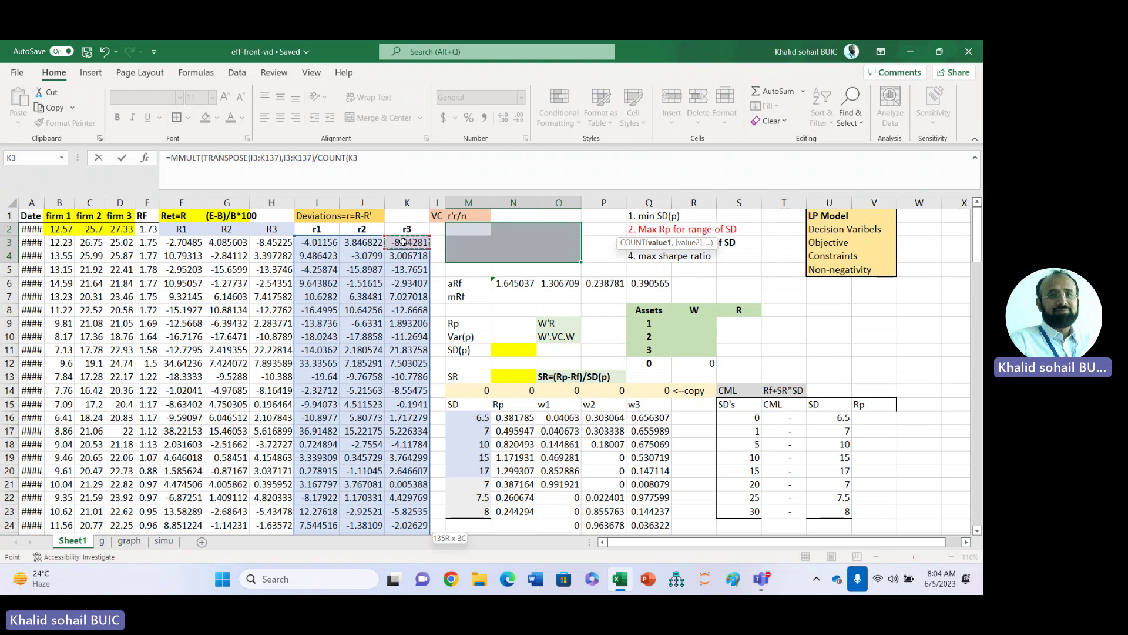
key("ctrl+shift+Down")
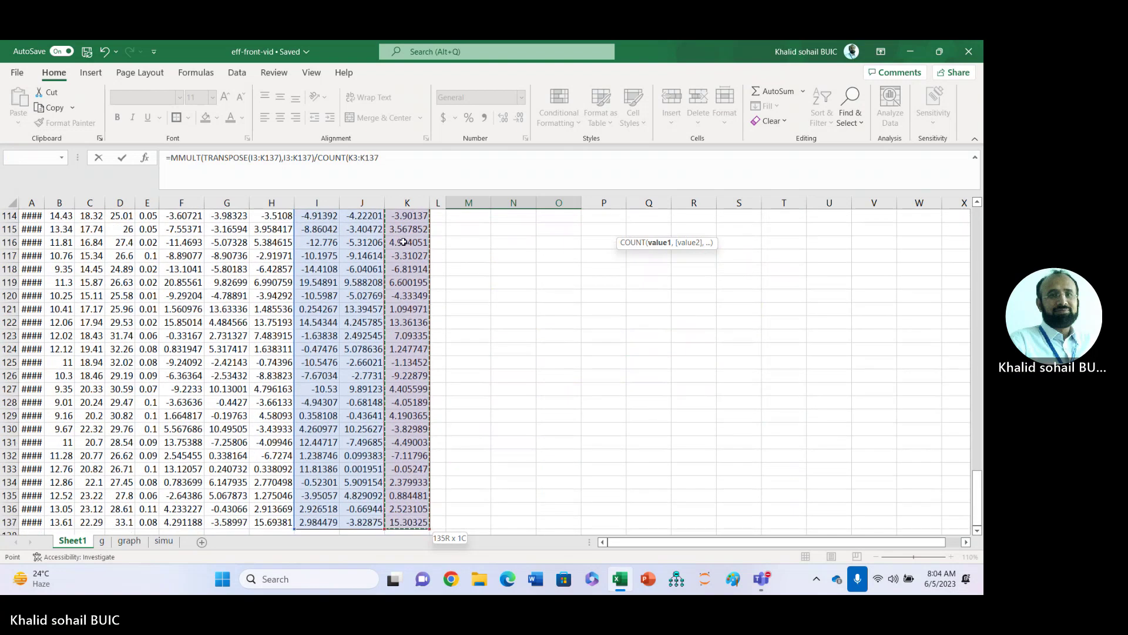
type(")")
key("Up")
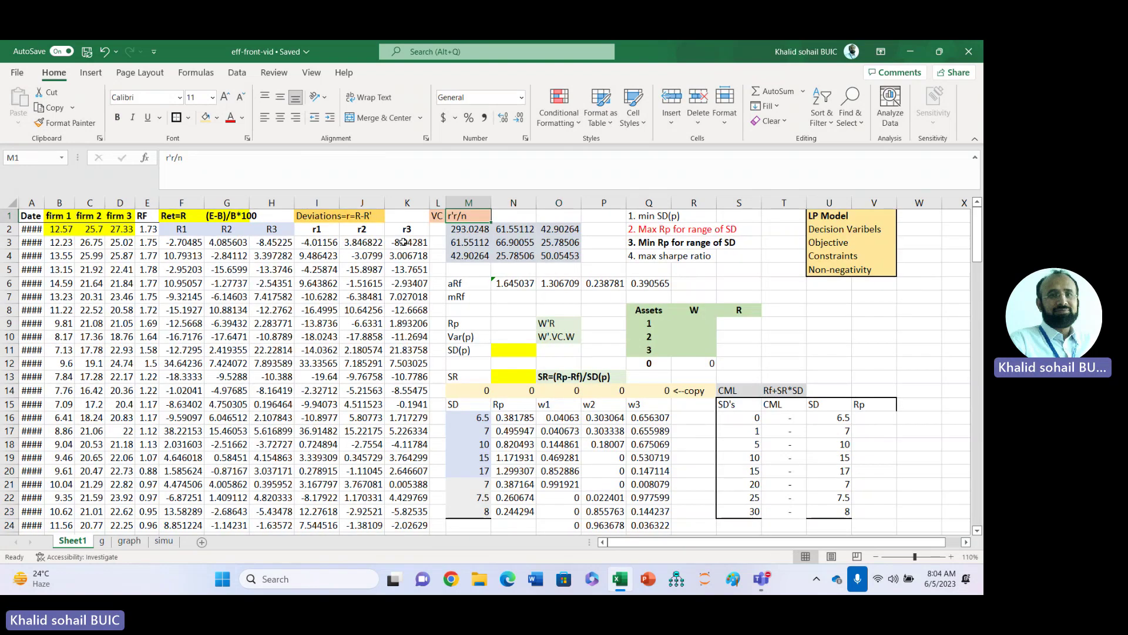
key("Down")
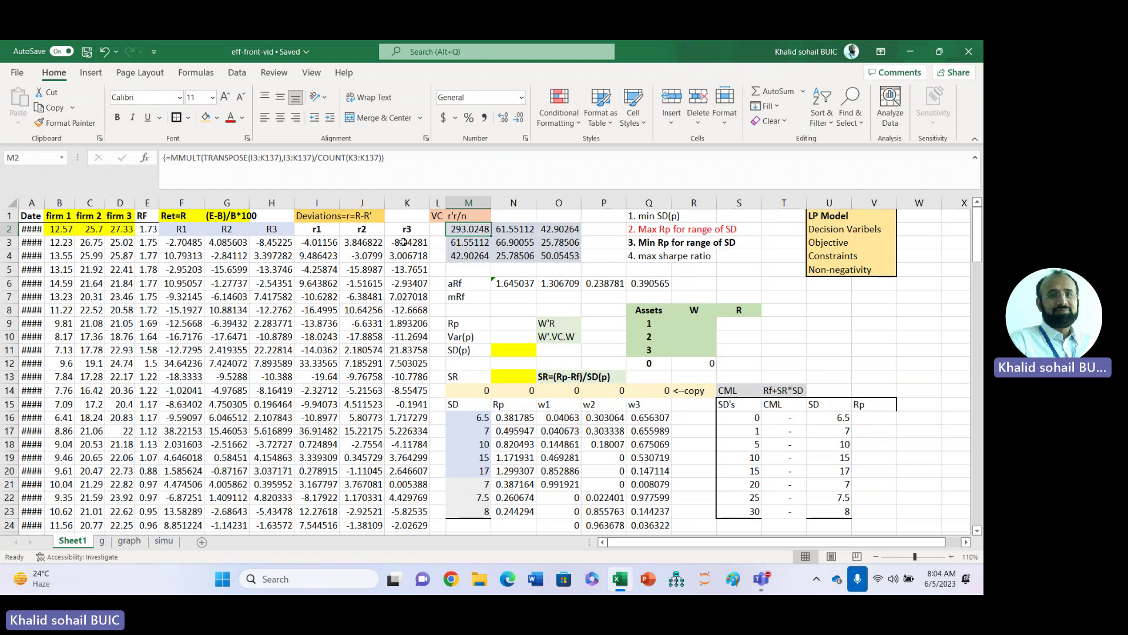
Examine the average formula behind the annual risk-free rate in cell N6
key("Down")
key("Down")
key("Down")
key("Down")
key("Down")
key("Right")
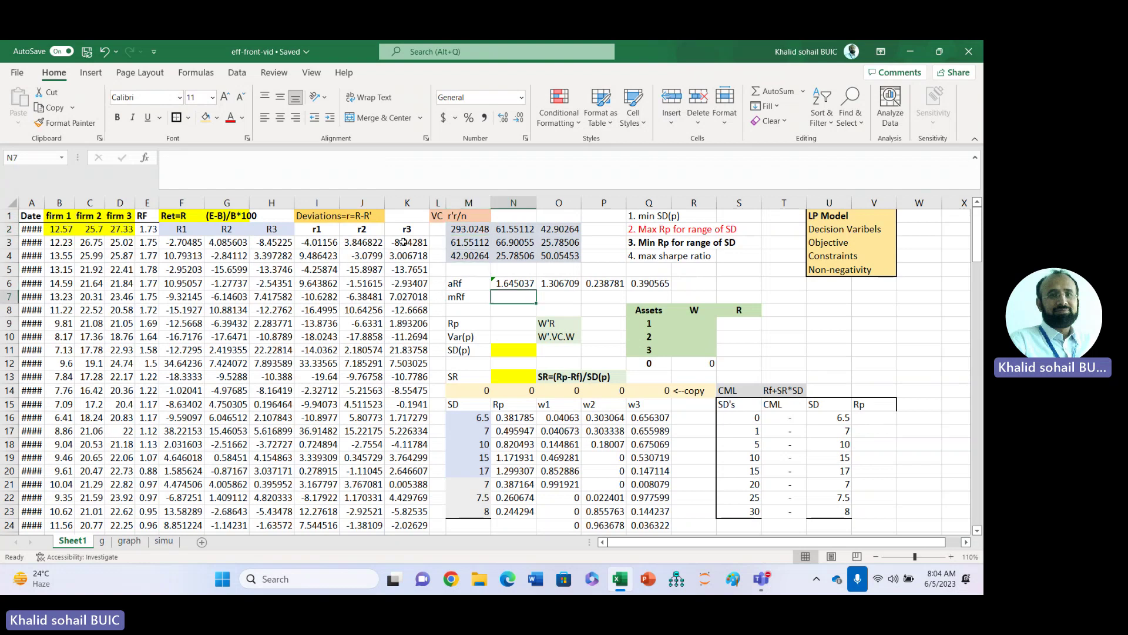
key("Up")
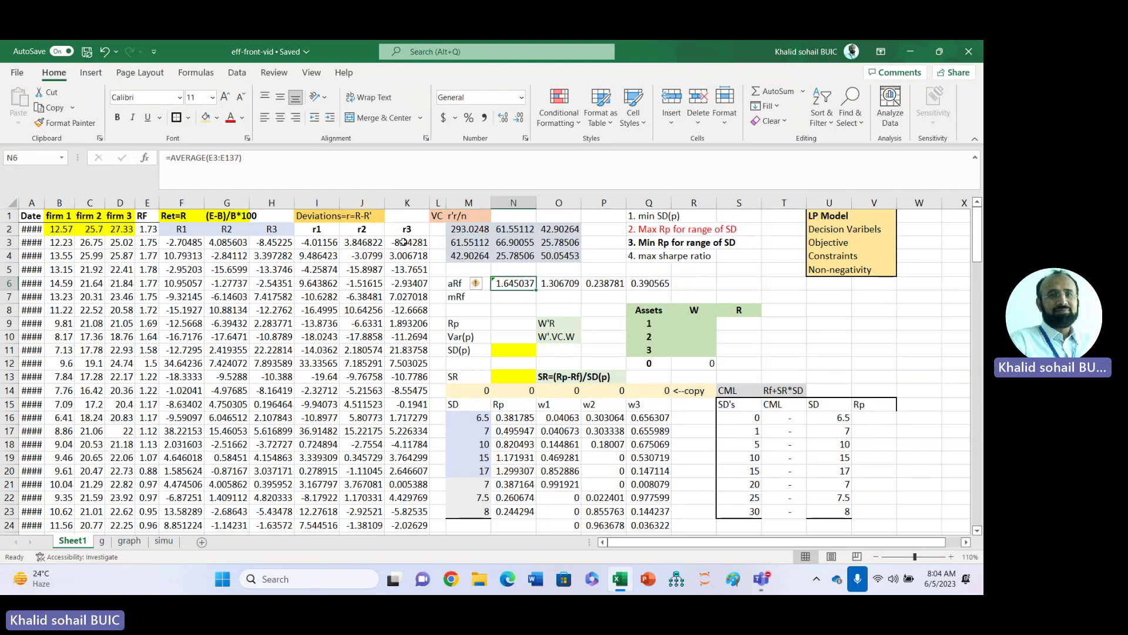
key("F2")
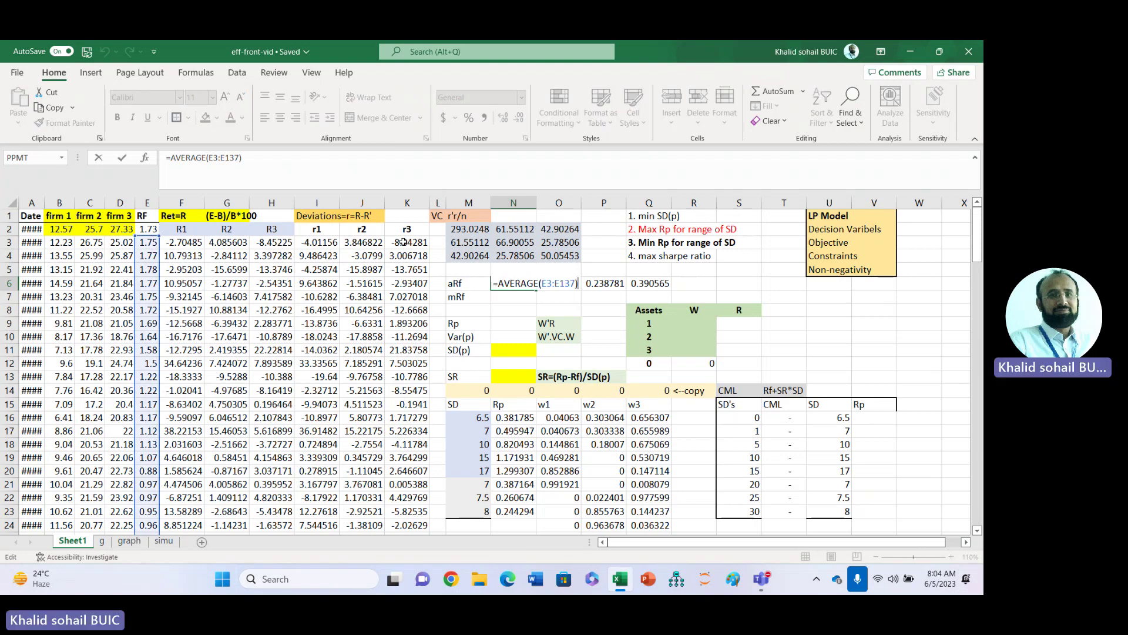
key("ctrl+Return")
Calculate the monthly risk-free rate in cell N7 as =N6/12
key("Down")
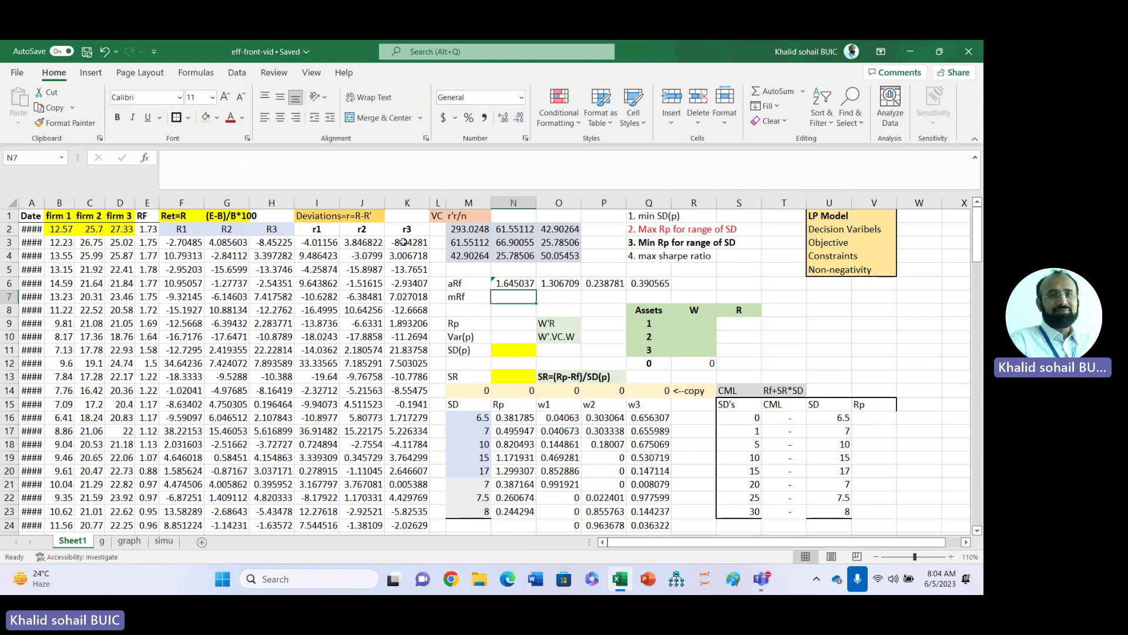
type("=")
key("Up")
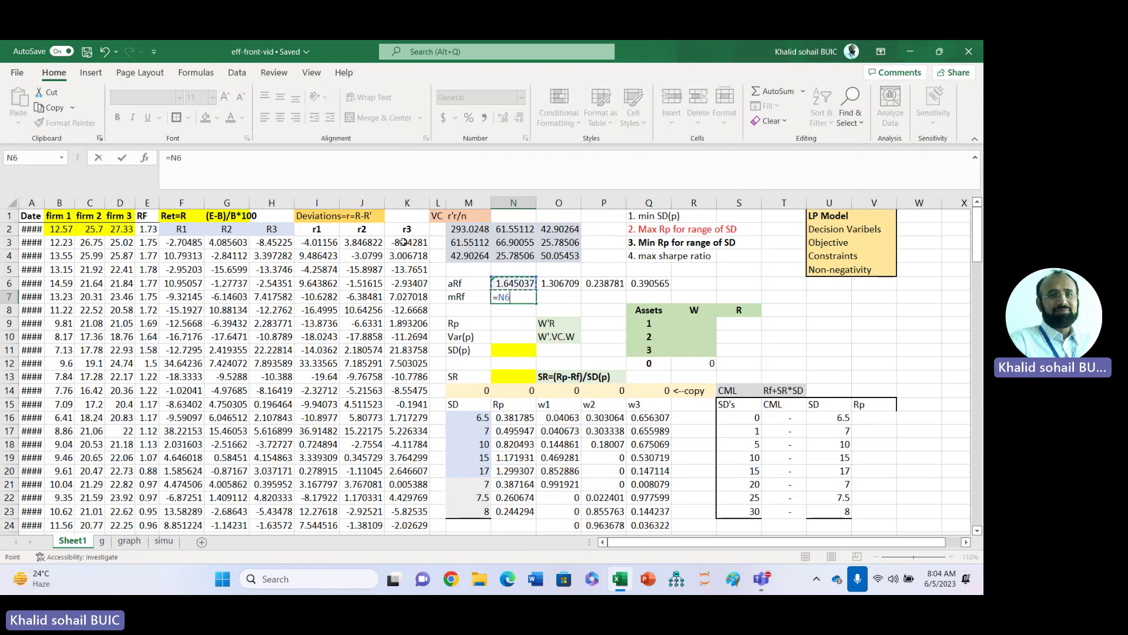
type("/12")
key("Return")
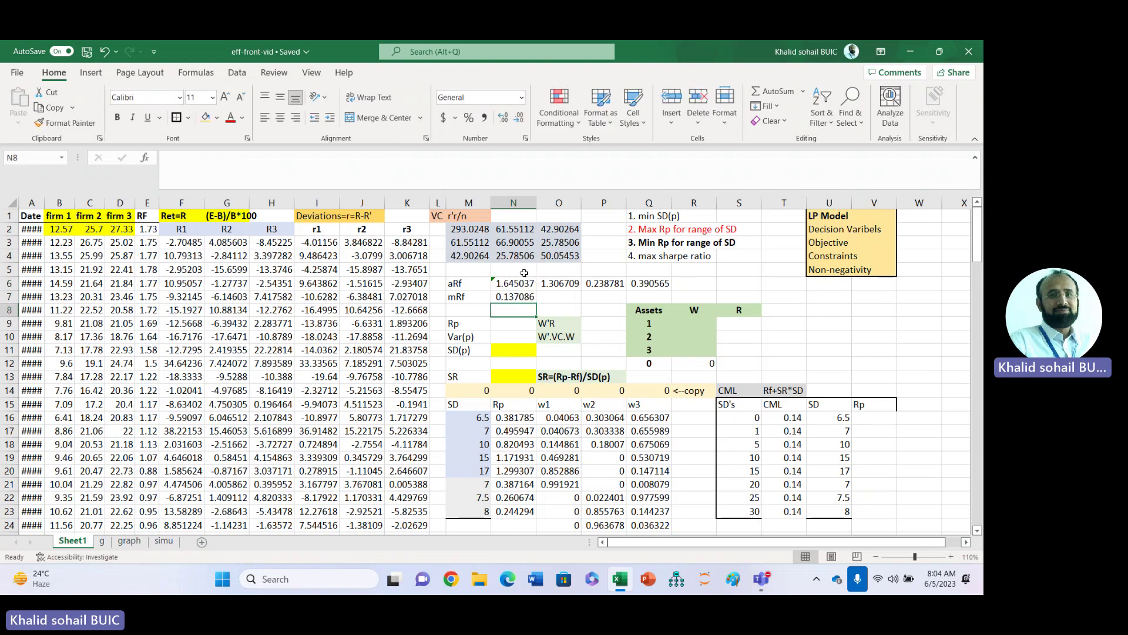
Start the portfolio return formula in N9 with MMULT, giving TRANSPOSE(R9:R11) of the asset weights as the first array
left_click(504, 324)
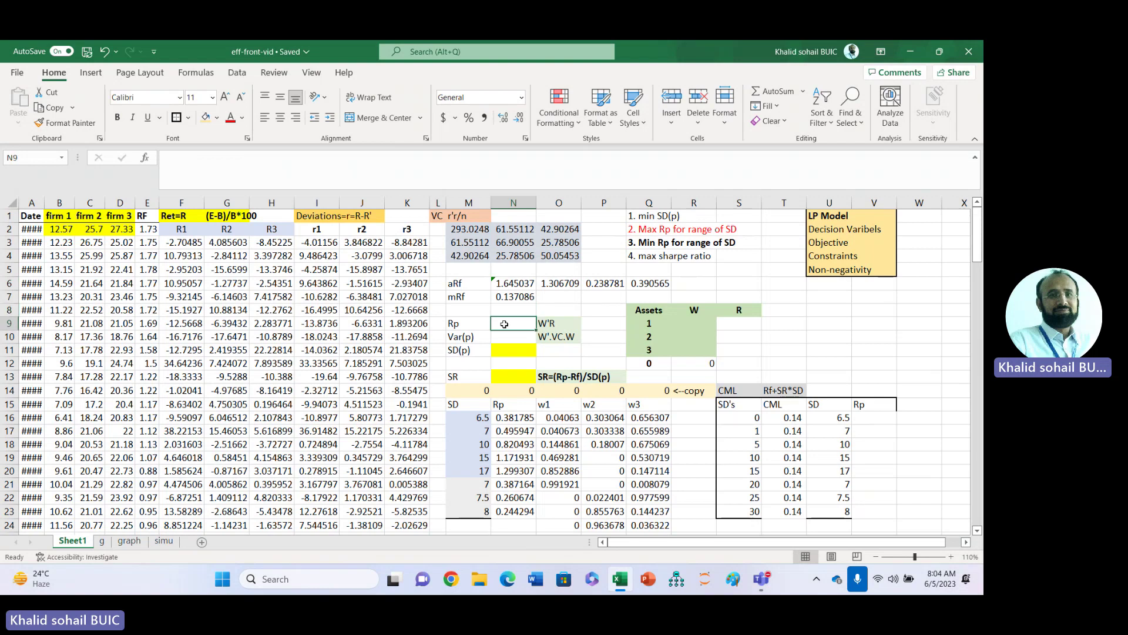
type("=MMULT(")
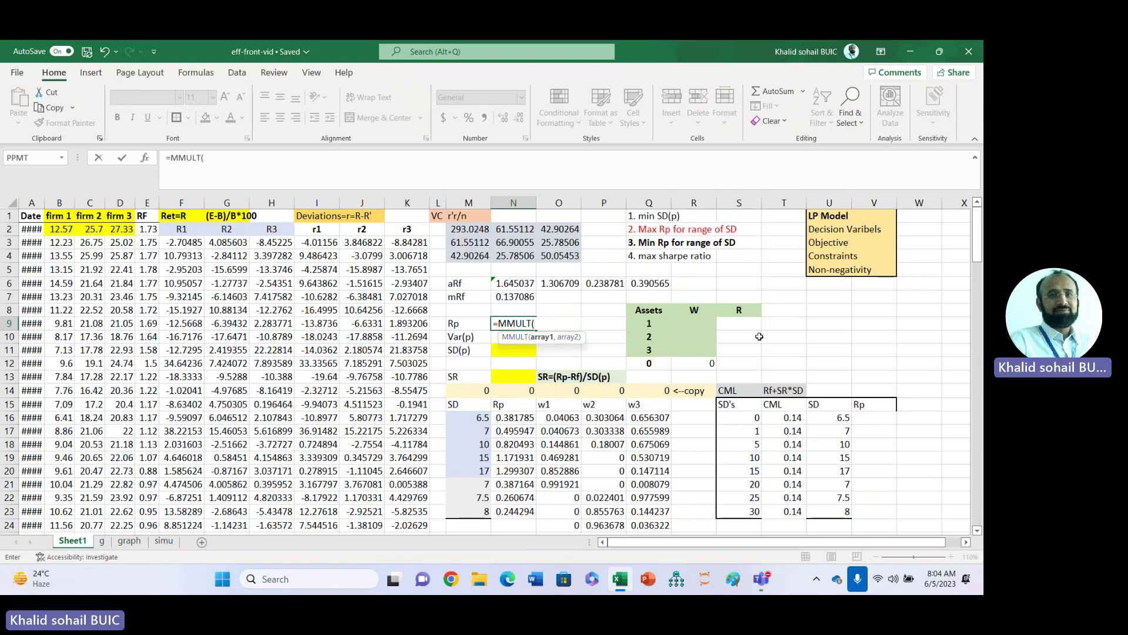
left_click(695, 321)
key("BackSpace")
key("BackSpace")
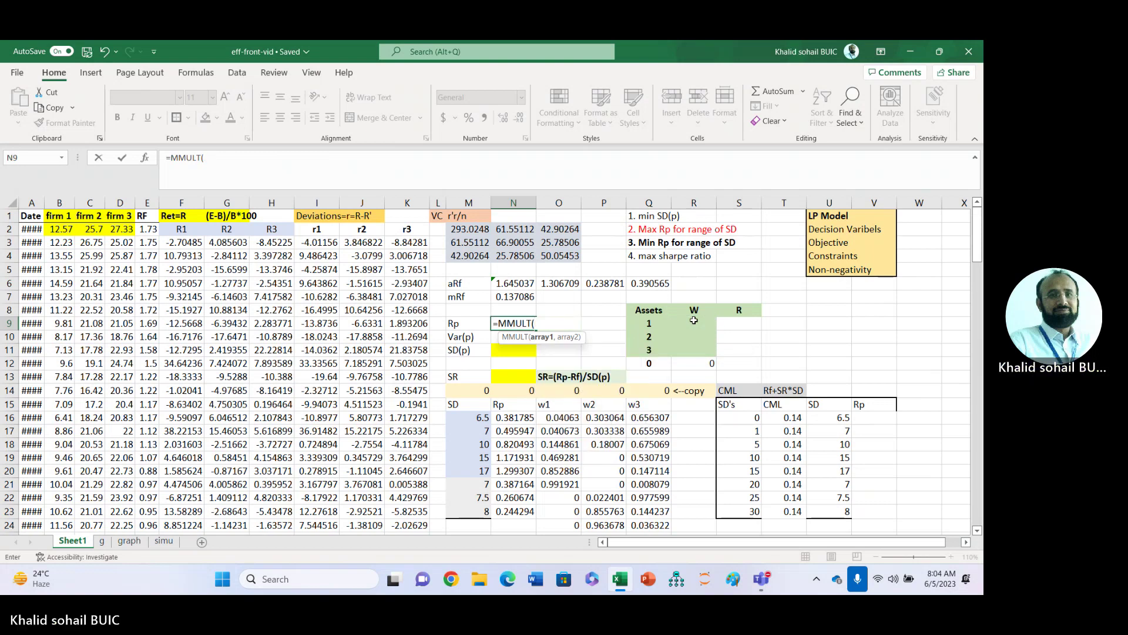
type("tr")
key("Tab")
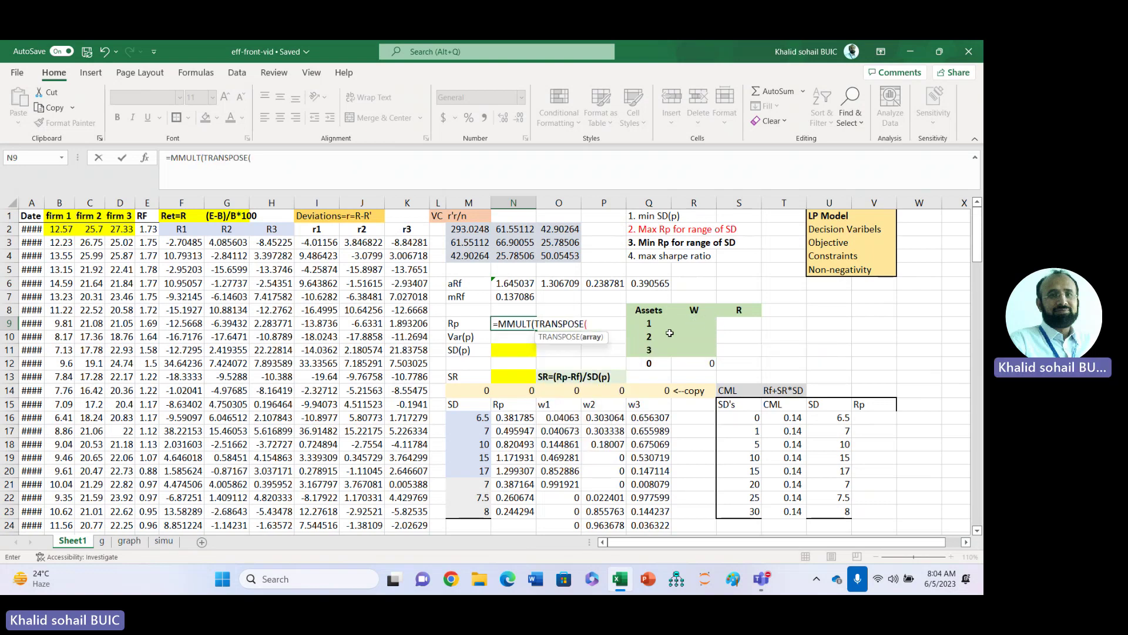
left_click(692, 321)
key("shift+Down")
key("shift+Down")
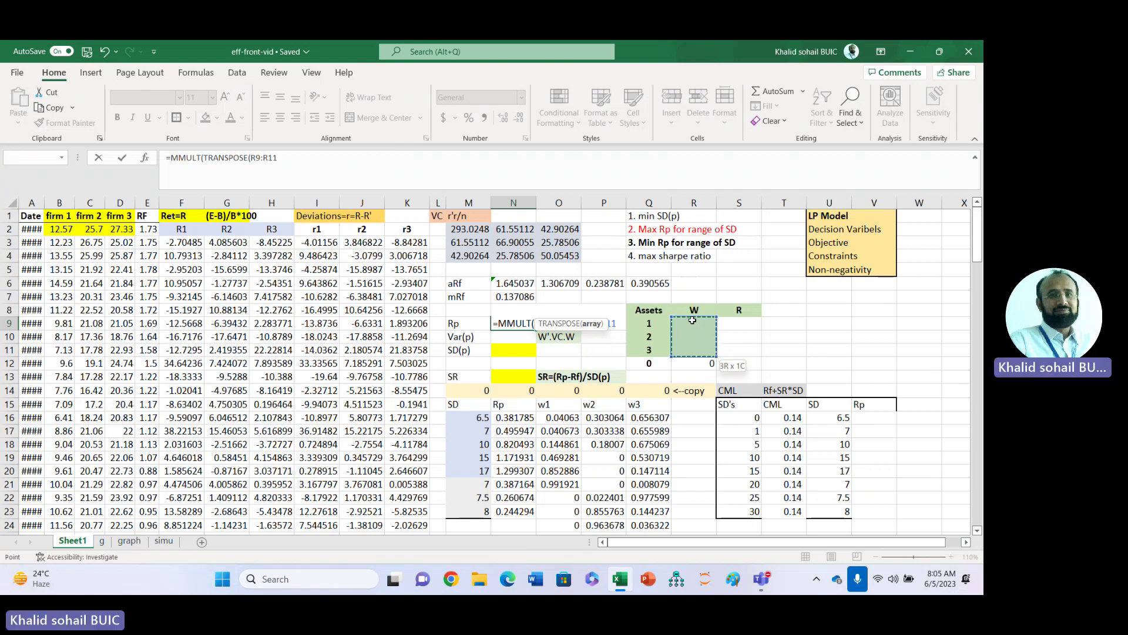
type(")")
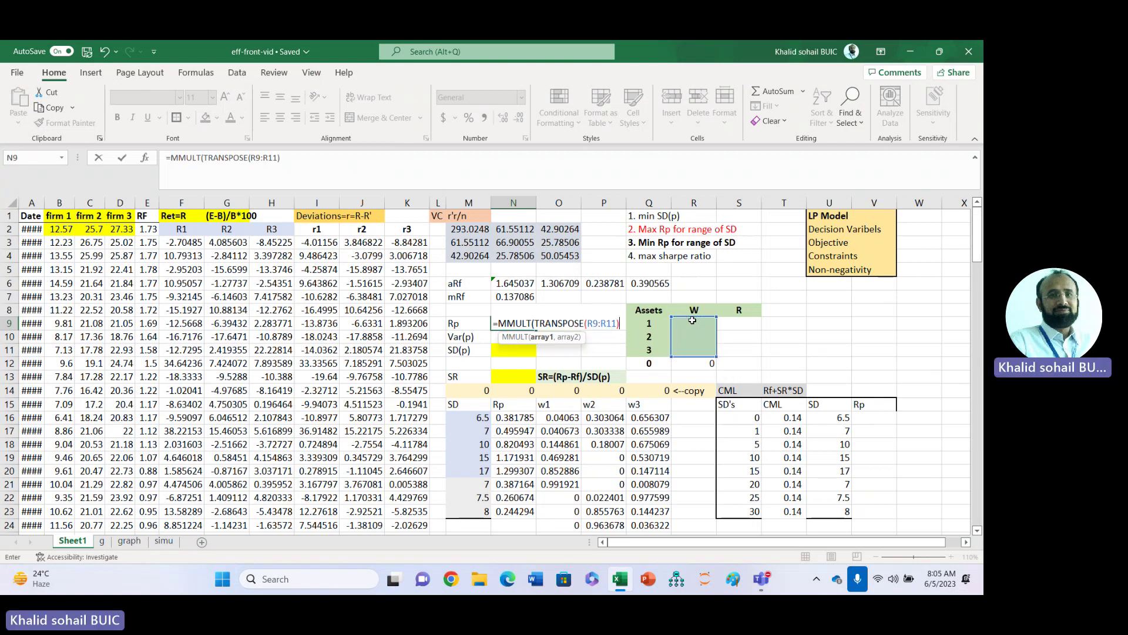
Give the asset returns S9:S11 as the second MMULT array and enter the N9 formula as an array formula
type(",")
left_click_drag(747, 325, 747, 350)
type(")")
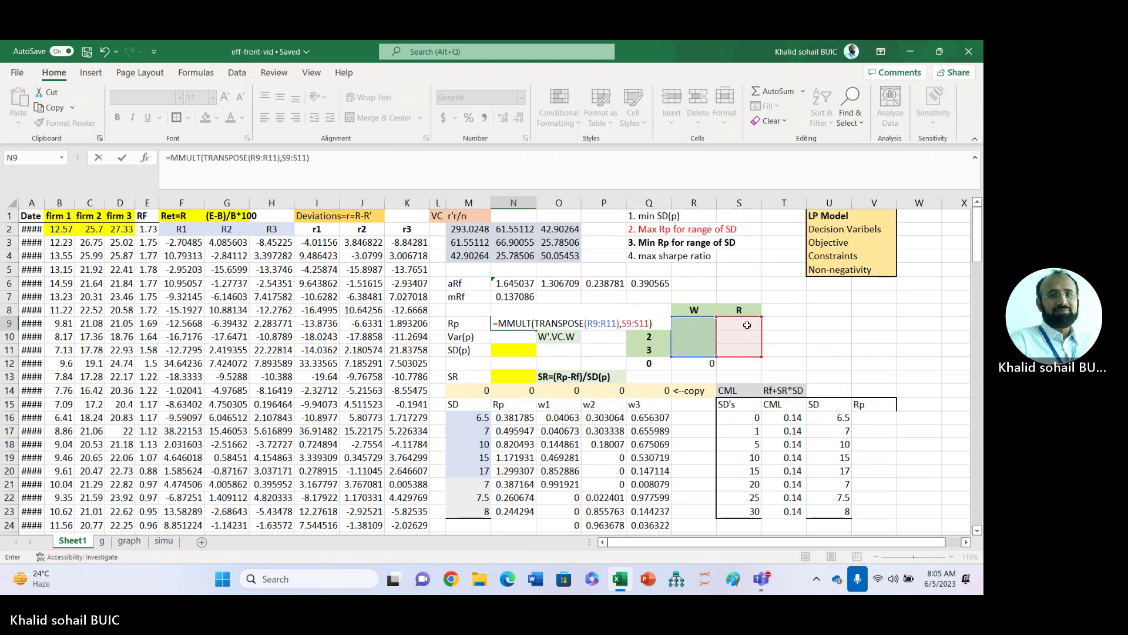
key("ctrl+Return")
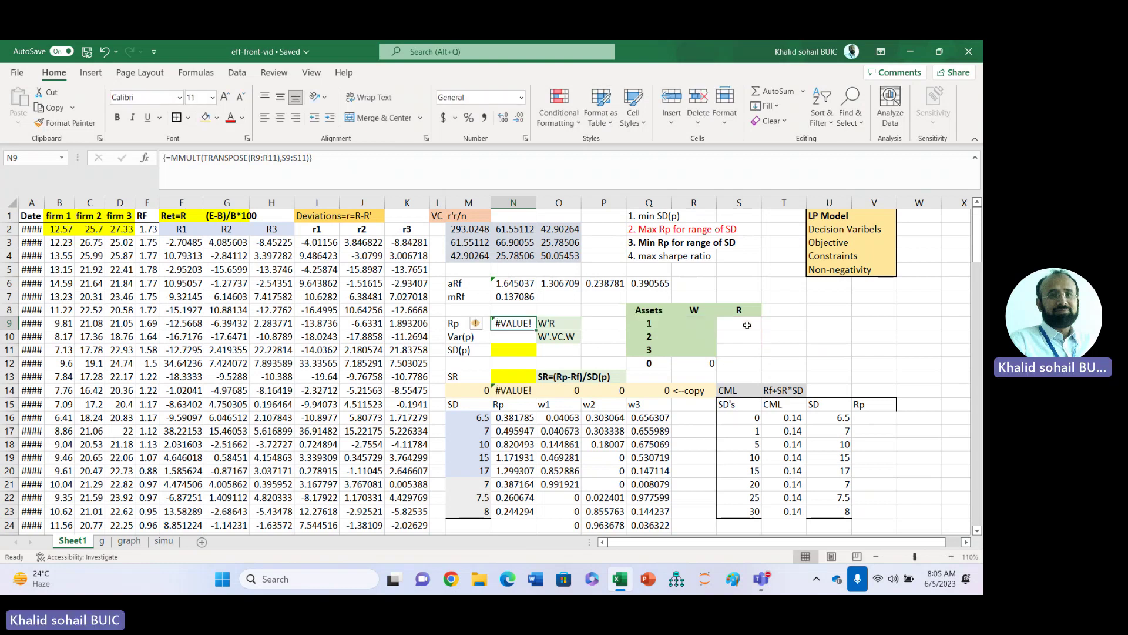
Enter the asset weights 0.3, 0.3 and 0.4 in cells R9 to R11
left_click(694, 327)
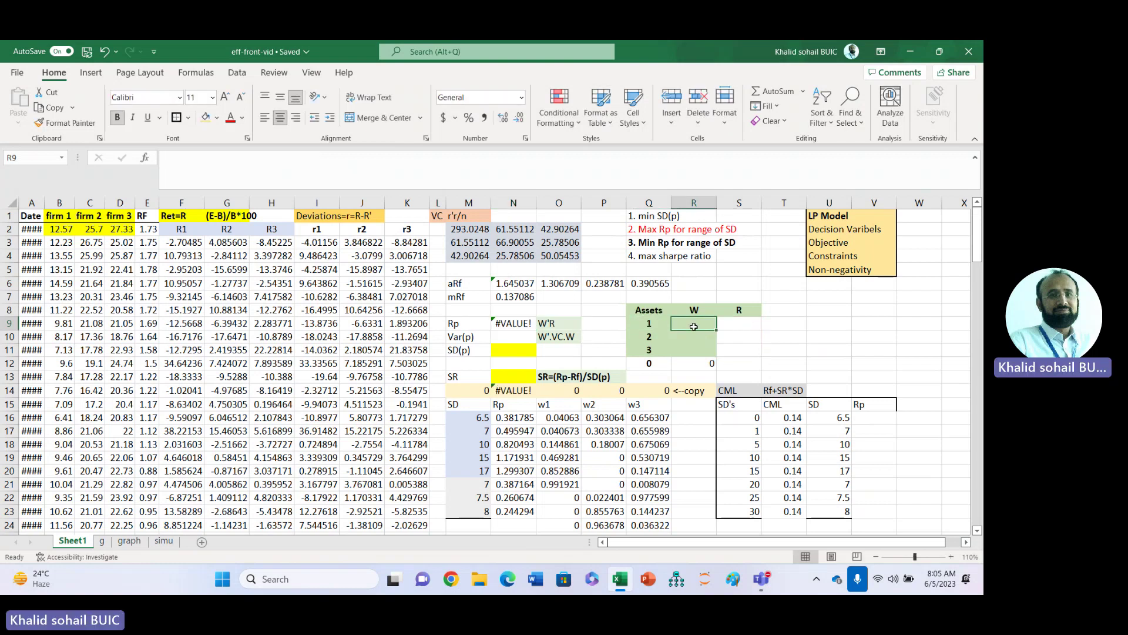
type(".3")
key("Return")
type(".3")
key("Return")
type(".")
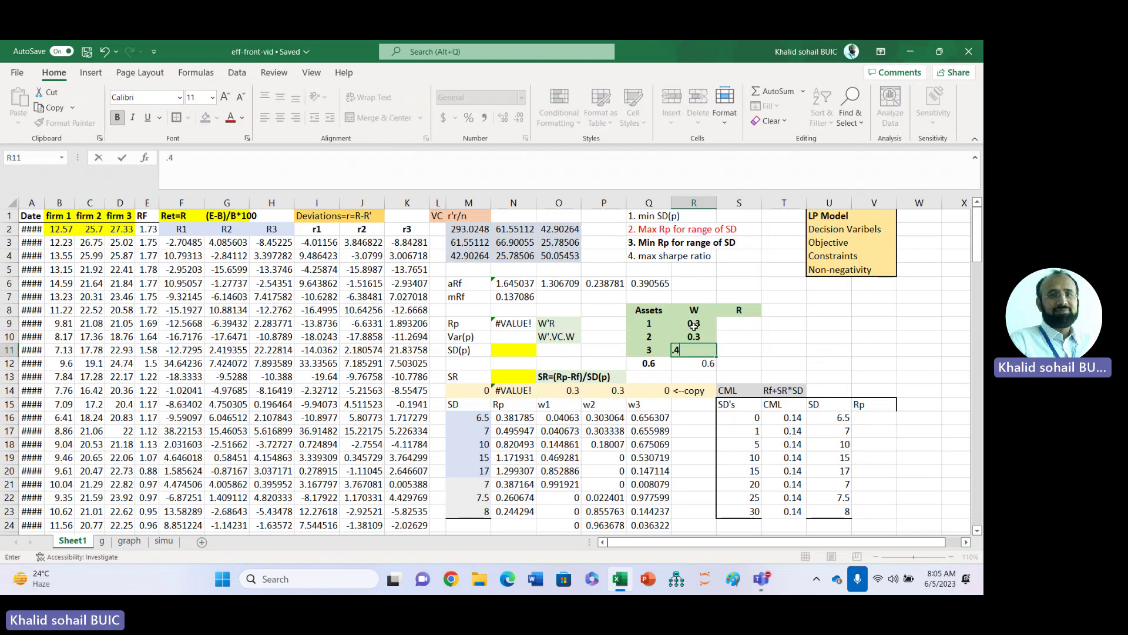
type("4")
key("Up")
Fill the asset returns S9:S11 with the array formula =TRANSPOSE(O6:Q6), and check the portfolio return in N9
key("Up")
key("Right")
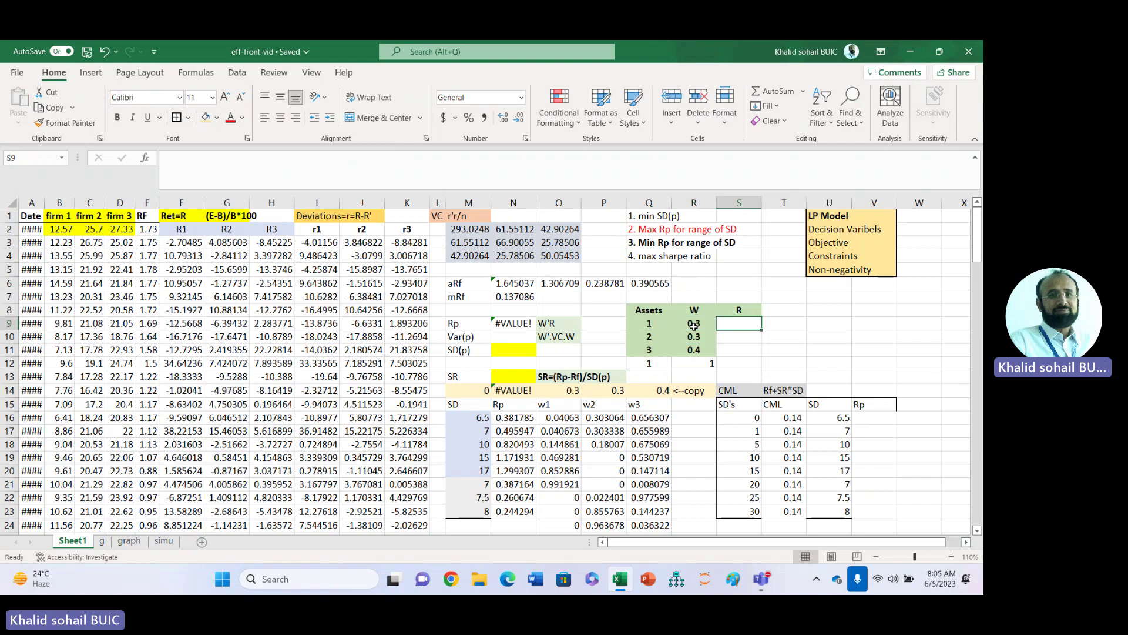
type("=")
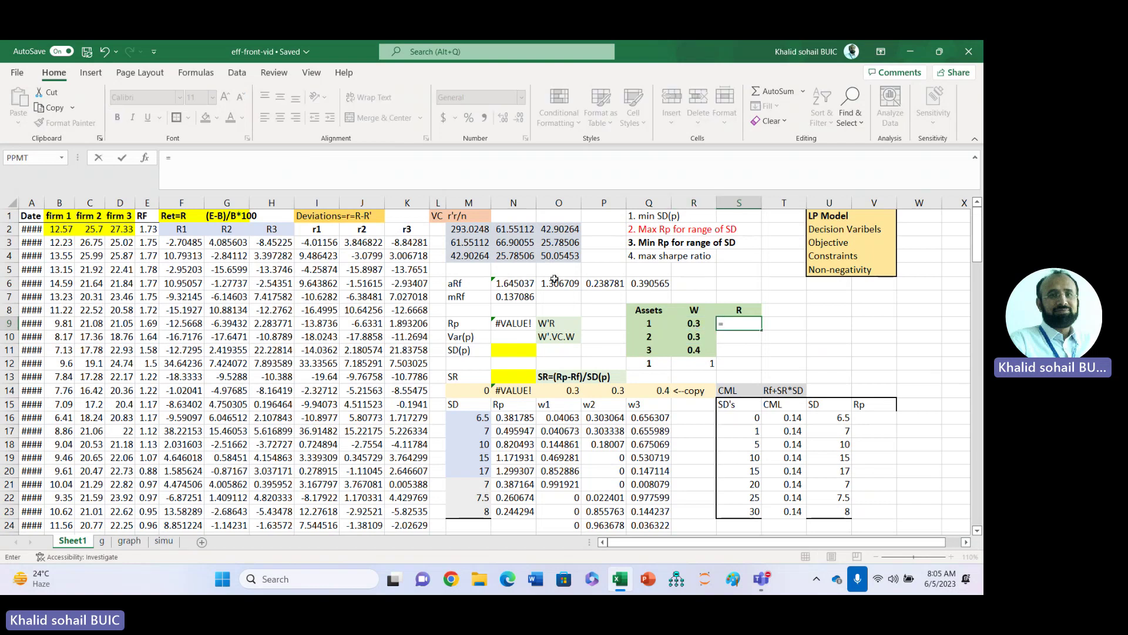
key("Escape")
key("shift+Down")
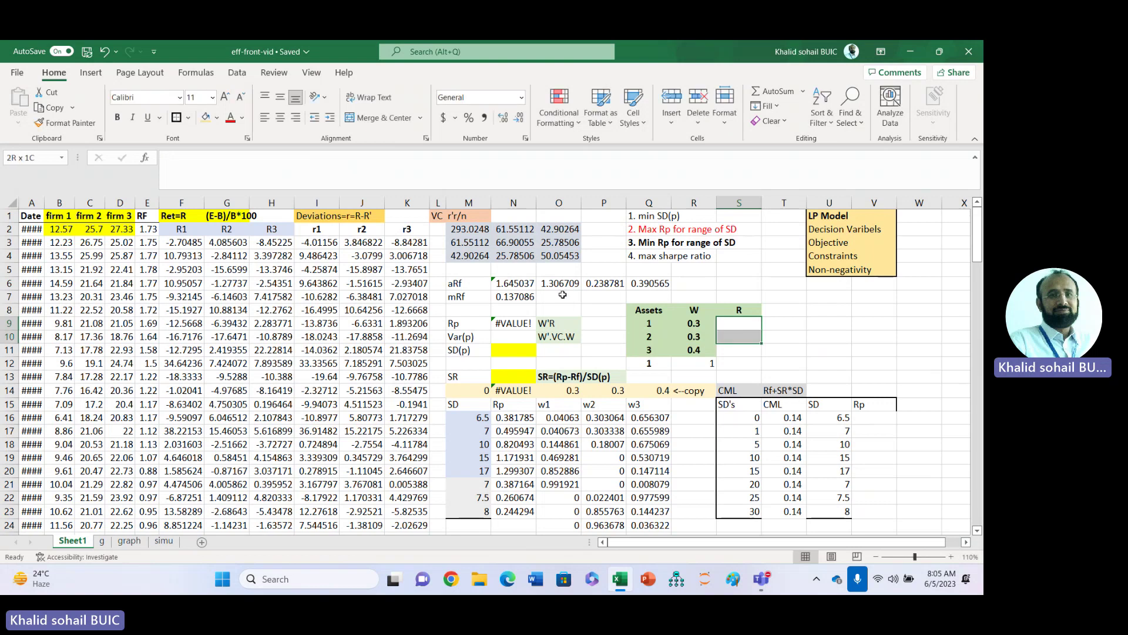
key("shift+Down")
type("=tr")
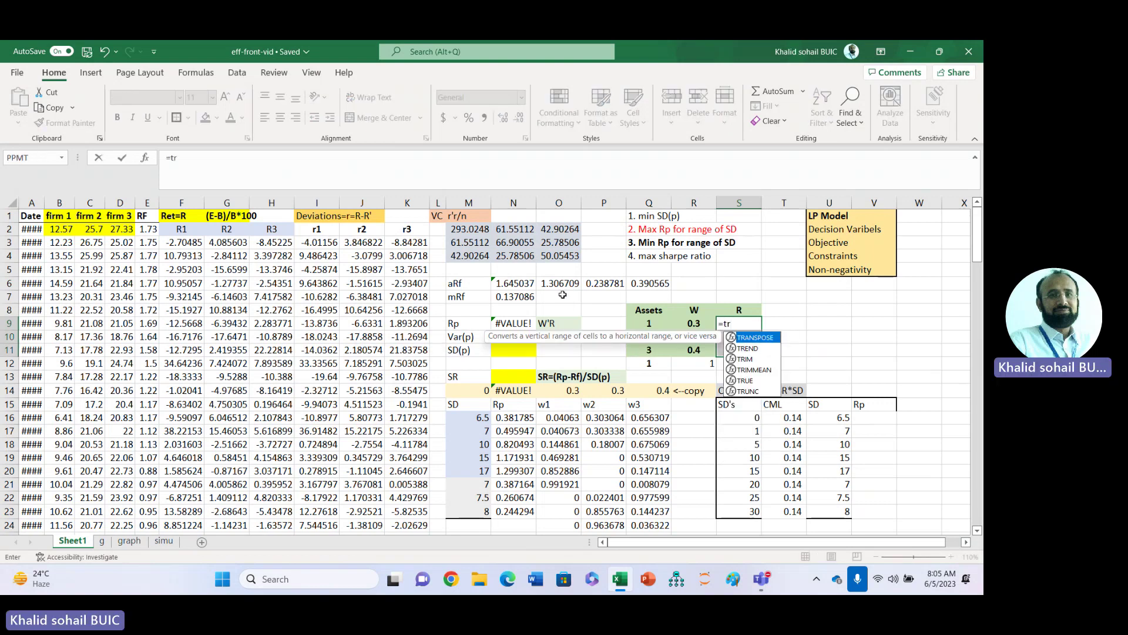
key("Tab")
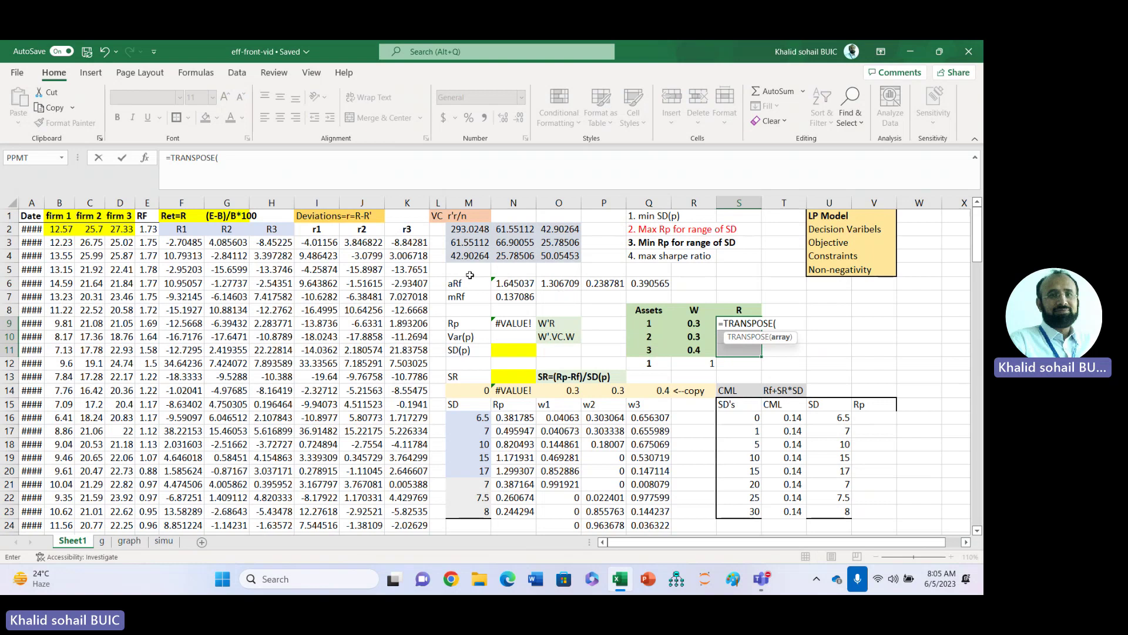
left_click(556, 282)
key("shift+Right")
key("shift+Right")
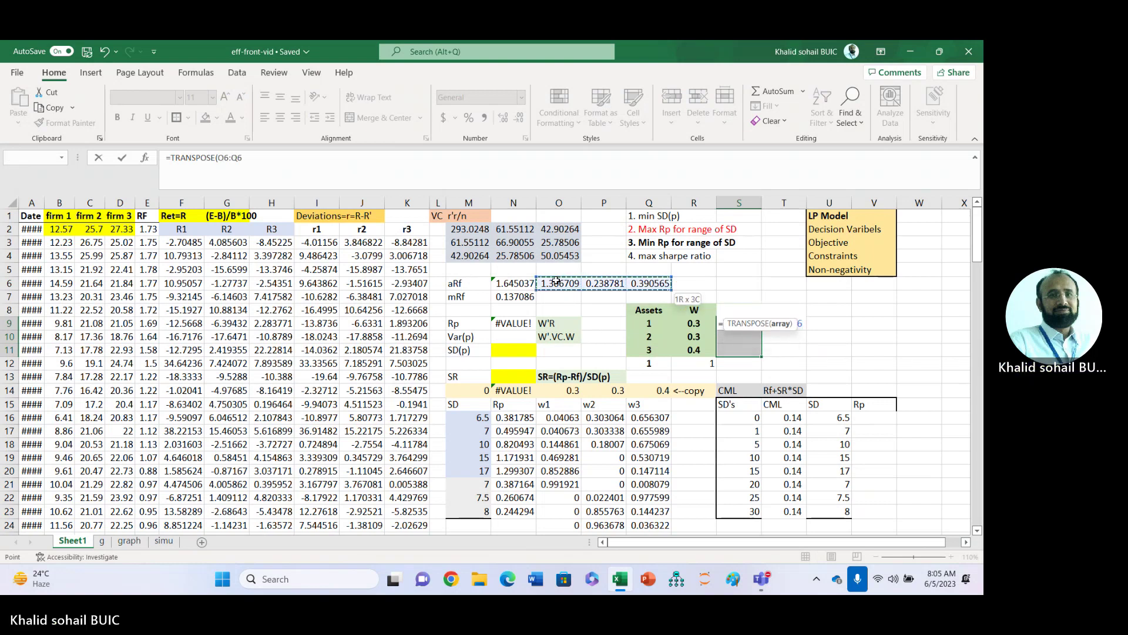
type(")")
key("ctrl+shift+Return")
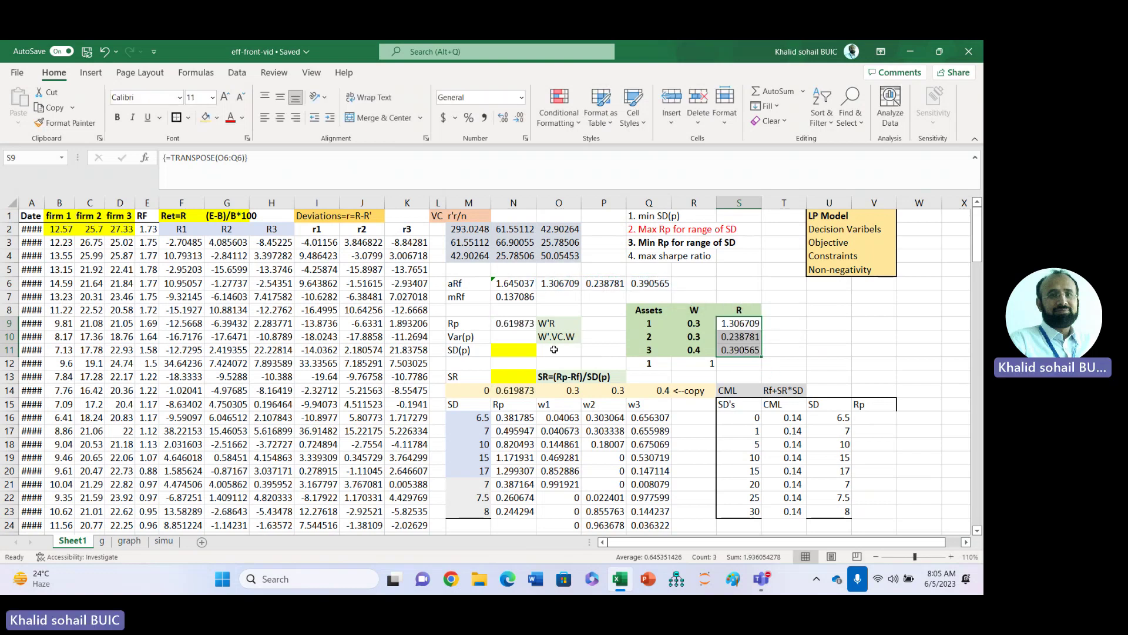
left_click(510, 324)
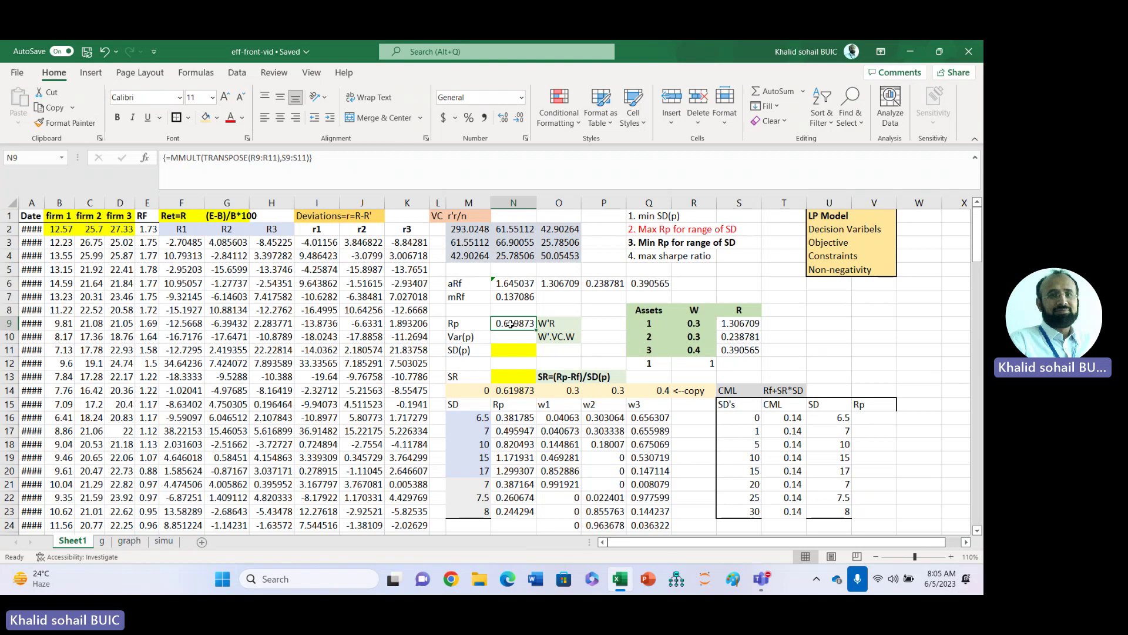
Start the portfolio variance formula in N10 with two nested MMULT functions, giving TRANSPOSE(R9:R11) as the inner first array
left_click(506, 341)
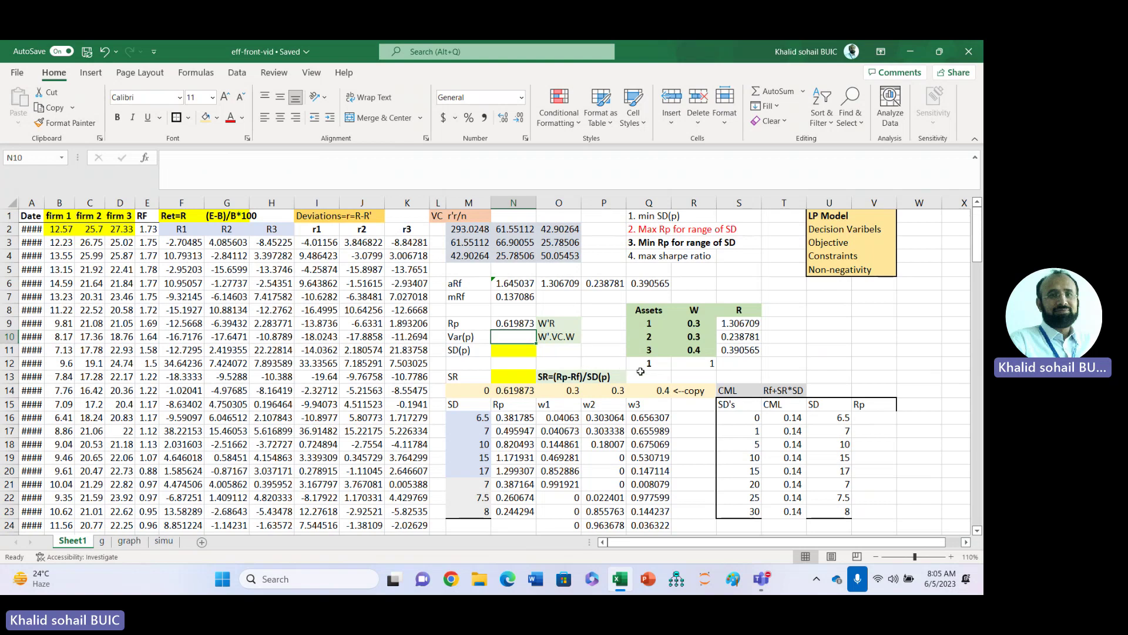
type("=MMULT(")
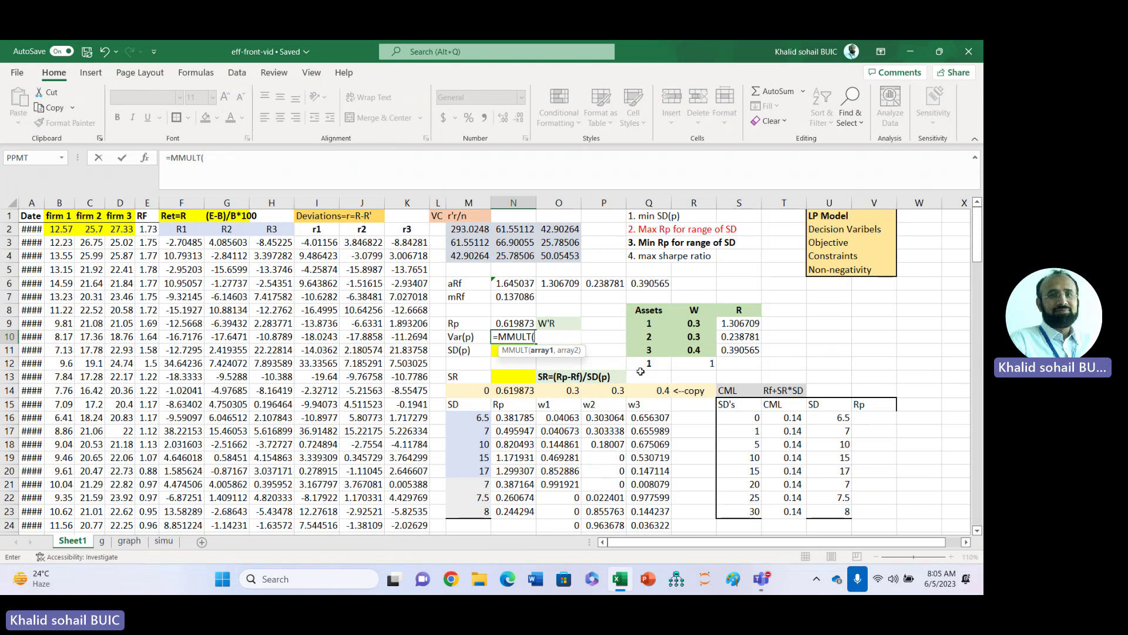
type("MMULT(")
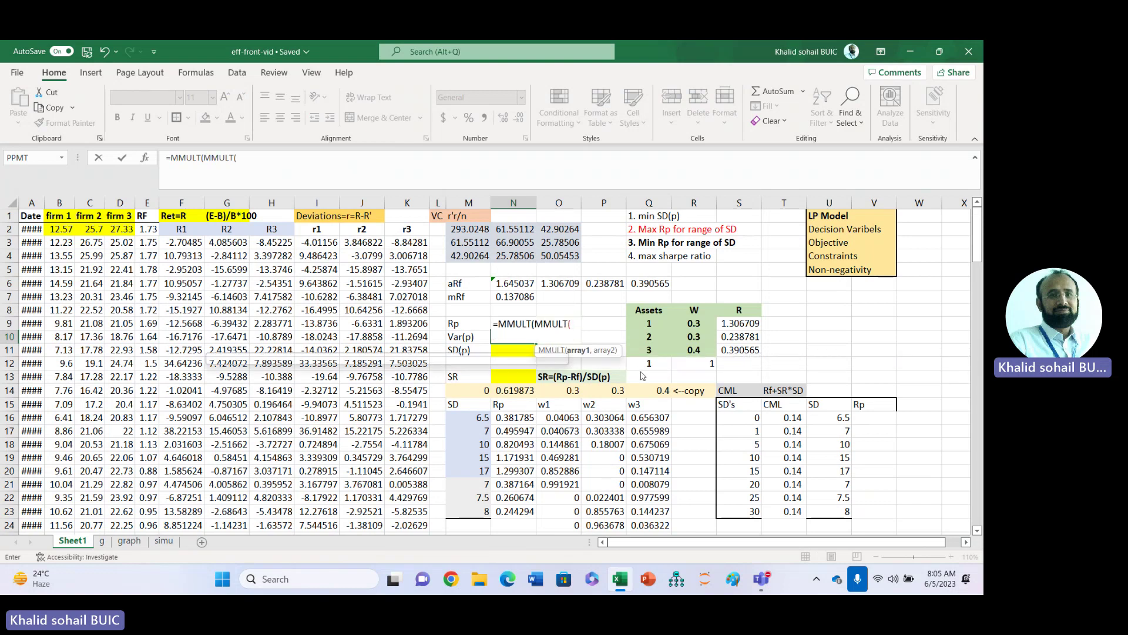
type("tr")
key("Tab")
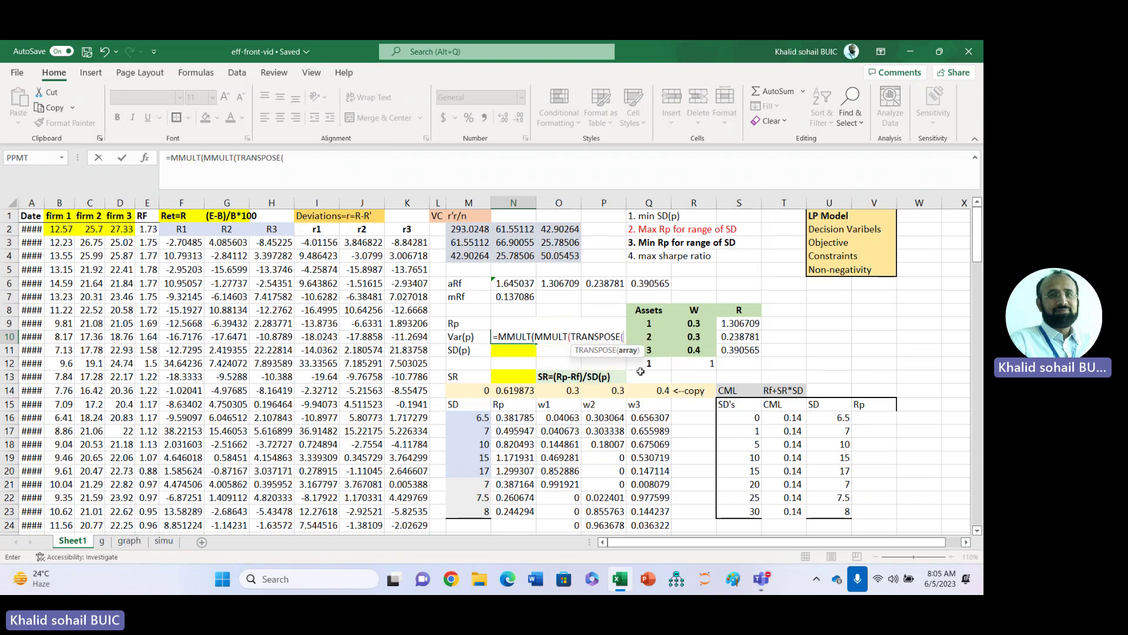
left_click(695, 323)
key("shift+Down")
key("shift+Down")
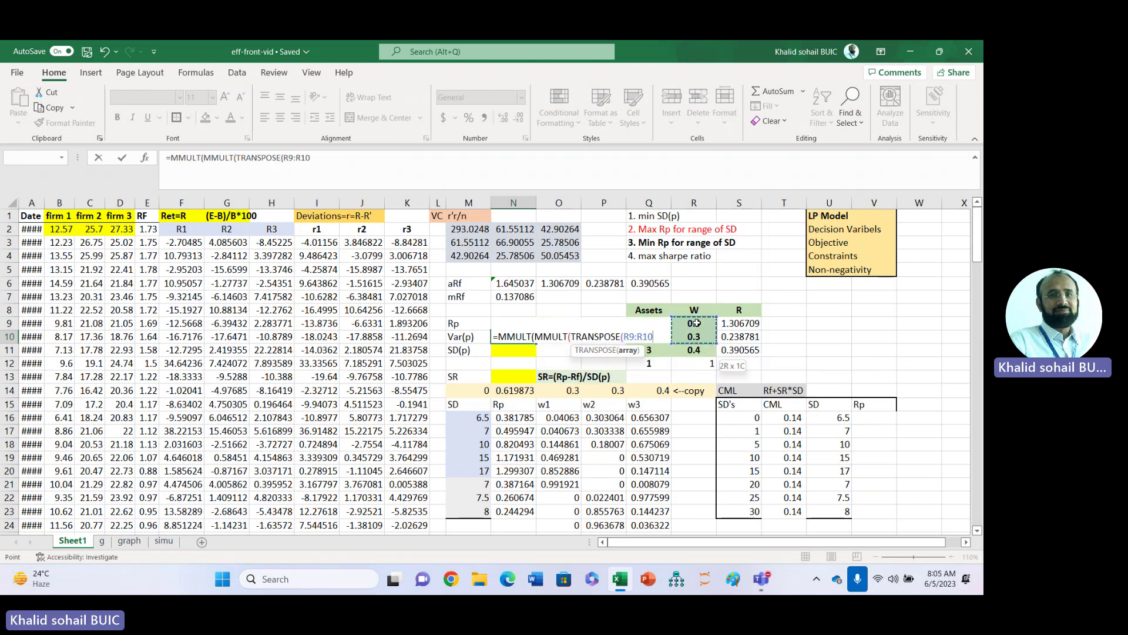
type("),")
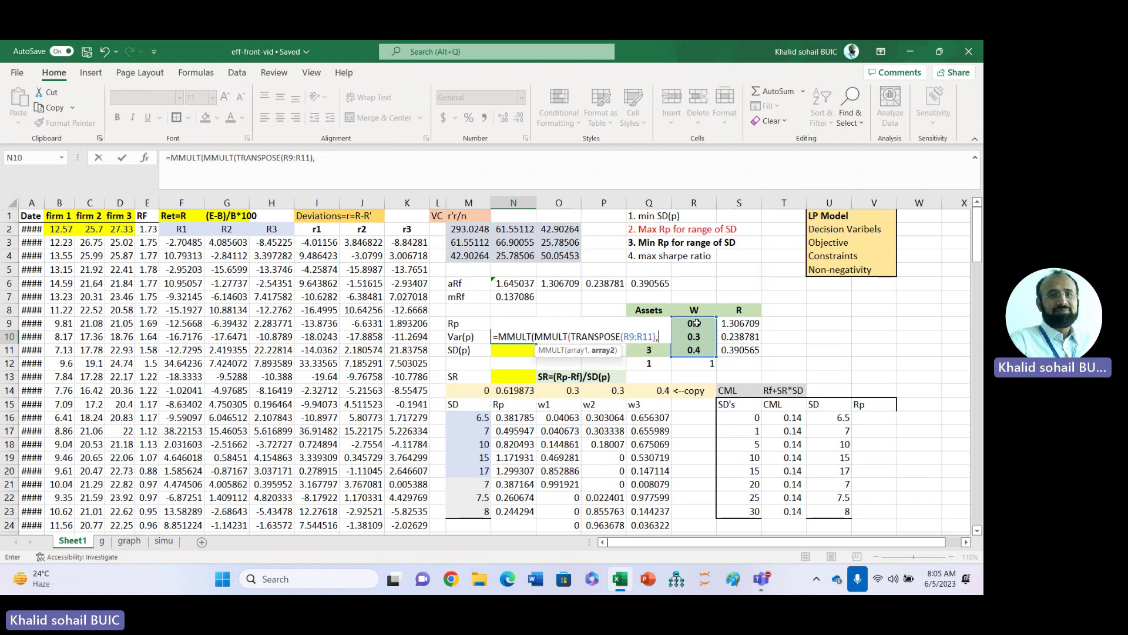
Give the variance-covariance matrix M2:O4 as the inner MMULT's second array and close that function
left_click(468, 230)
key("shift+Right")
key("shift+Right")
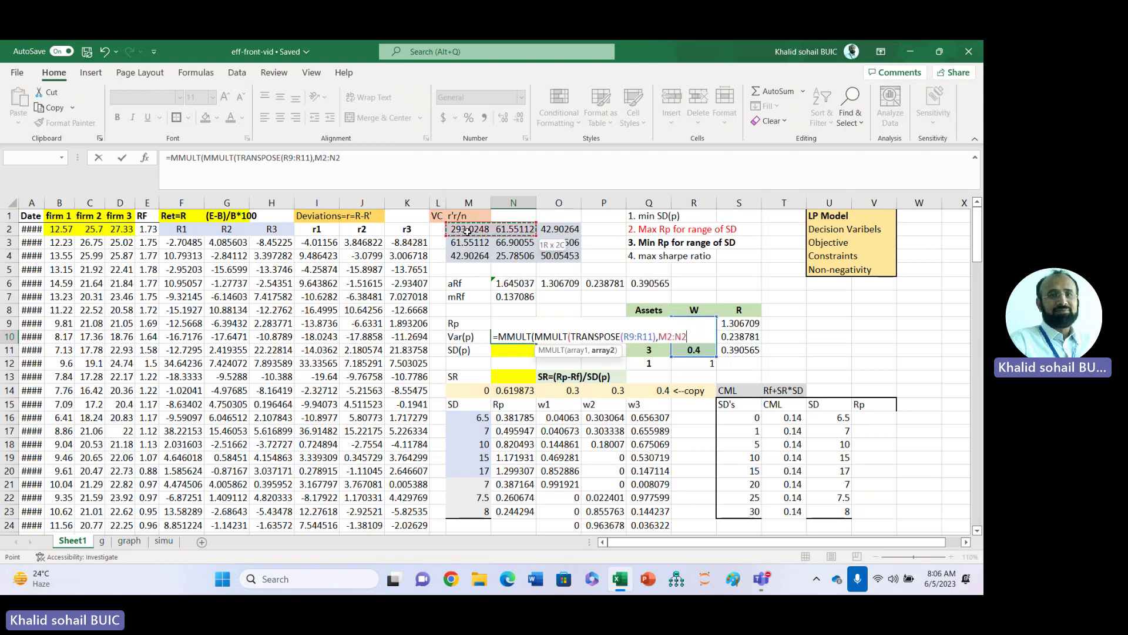
key("shift+Down")
key("shift+Down")
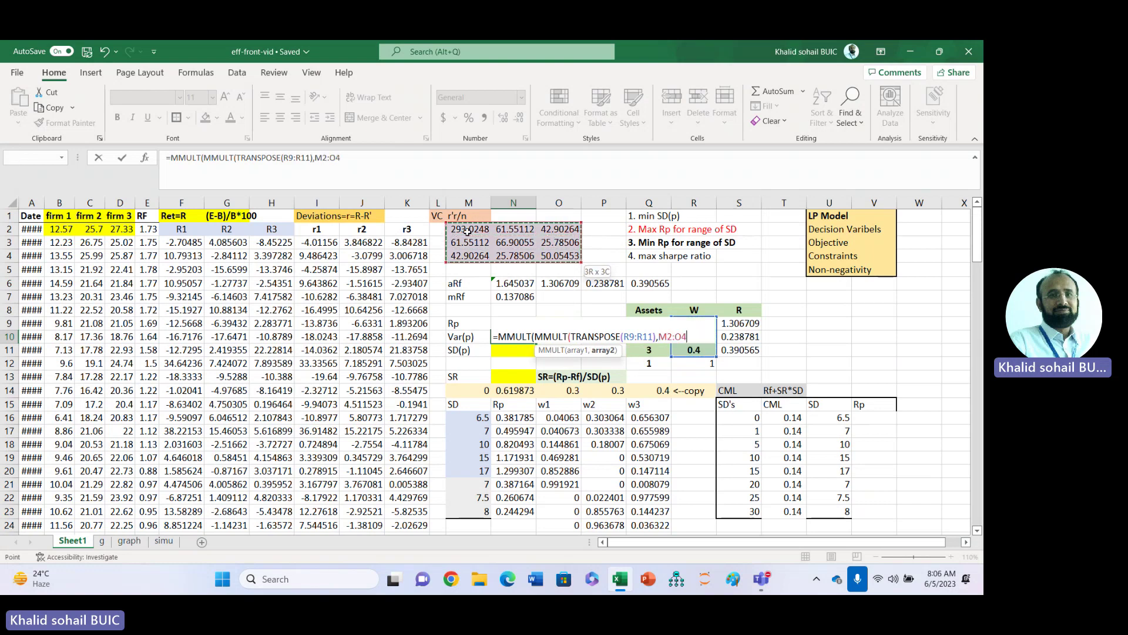
type(")")
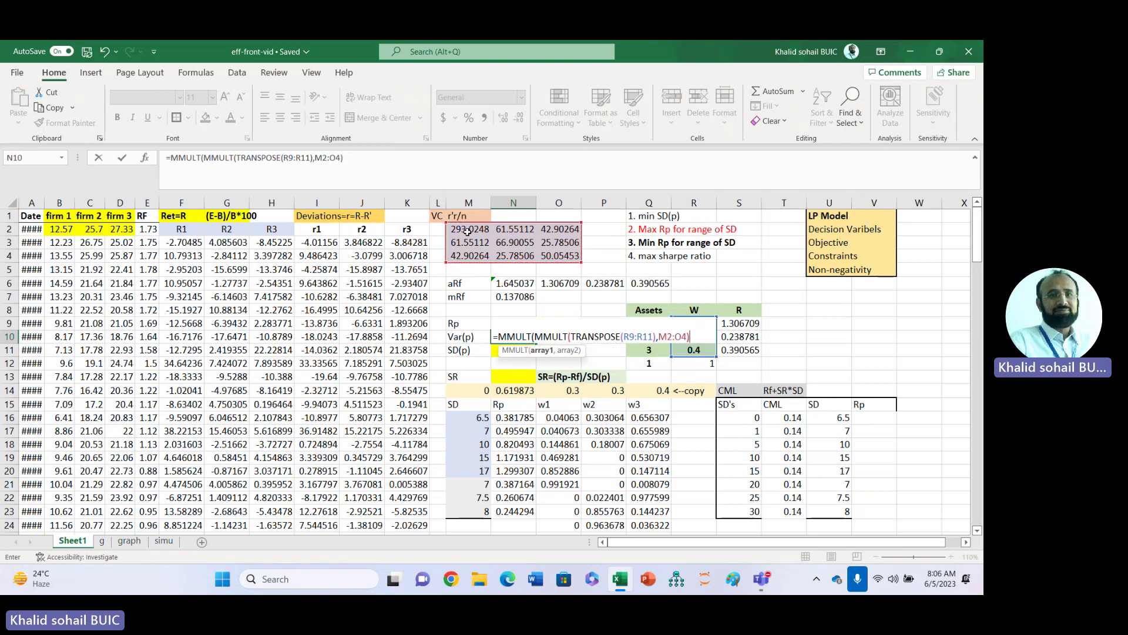
Give the weights R9:R11 as the outer MMULT's second array and enter the variance formula in N10
type(",")
left_click(744, 322)
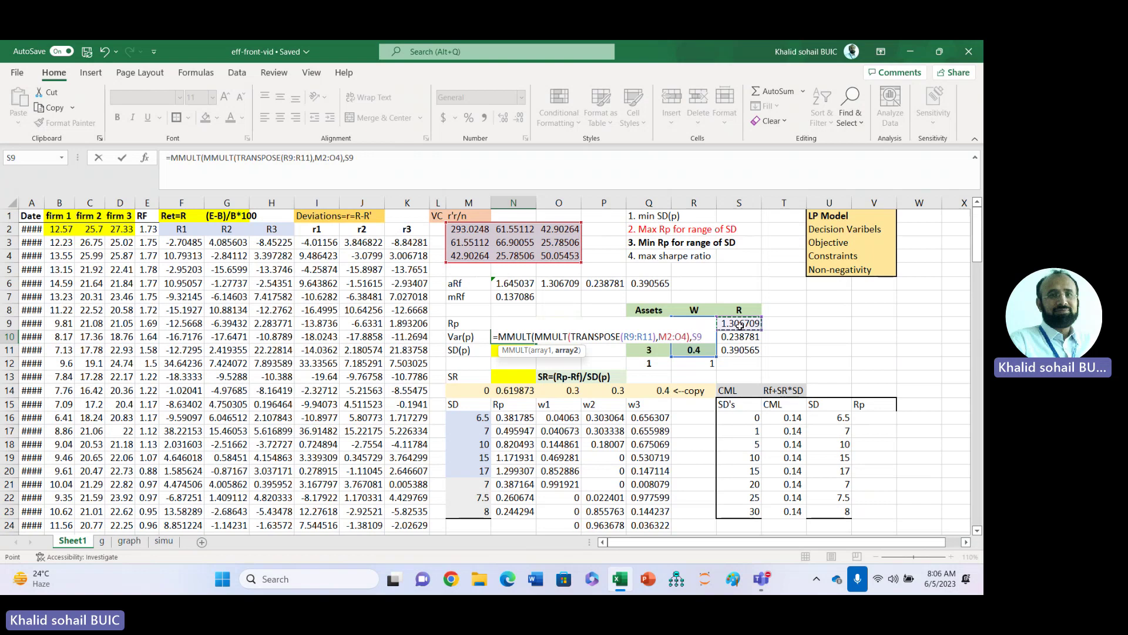
key("Left")
key("shift+Down")
key("shift+Down")
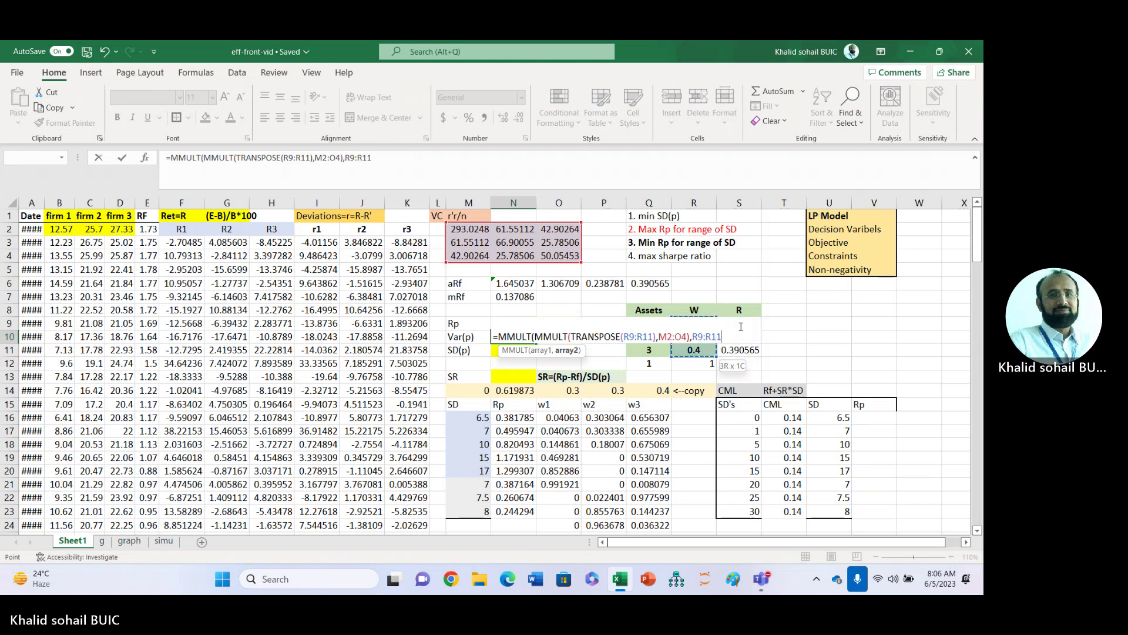
type(")")
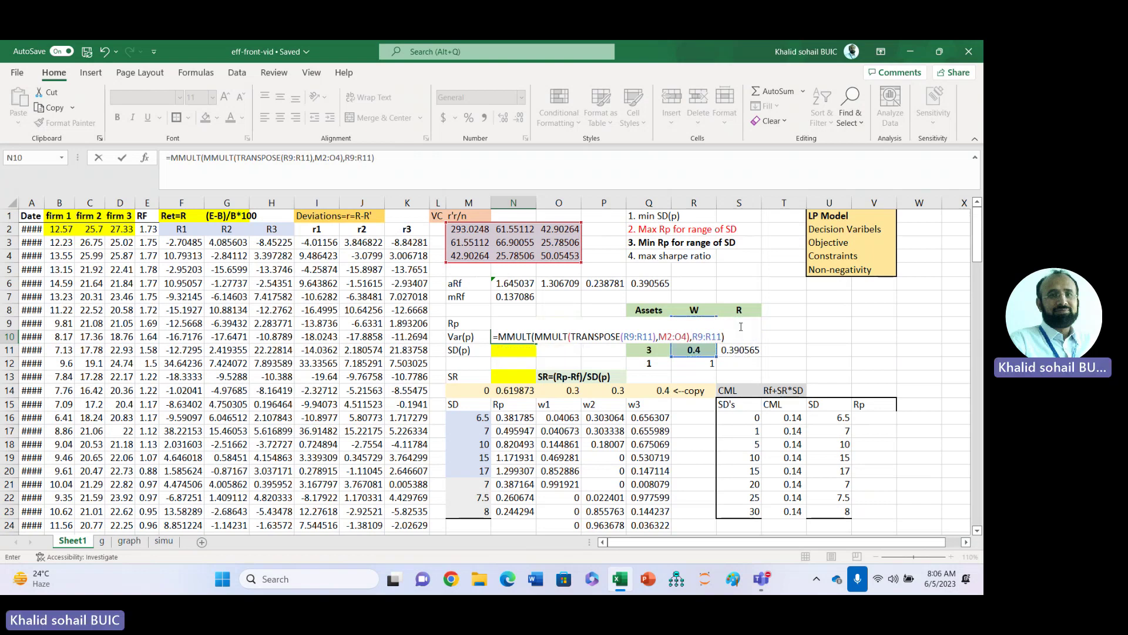
key("Return")
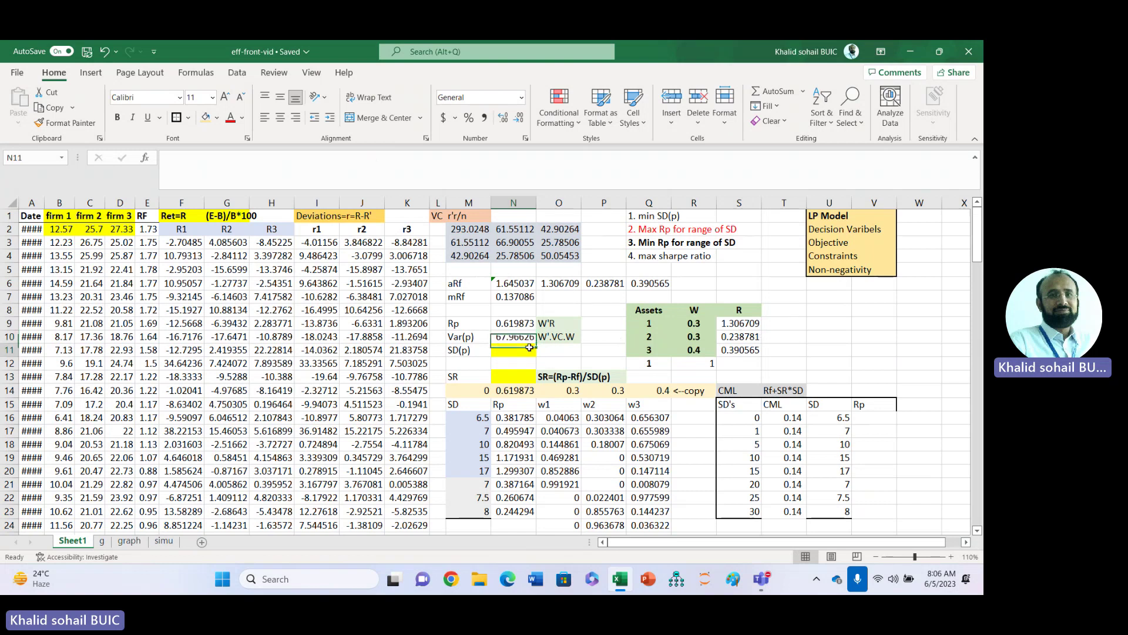
Start the portfolio standard deviation formula in N11 with a reference to the variance in N10
type("=")
key("Up")
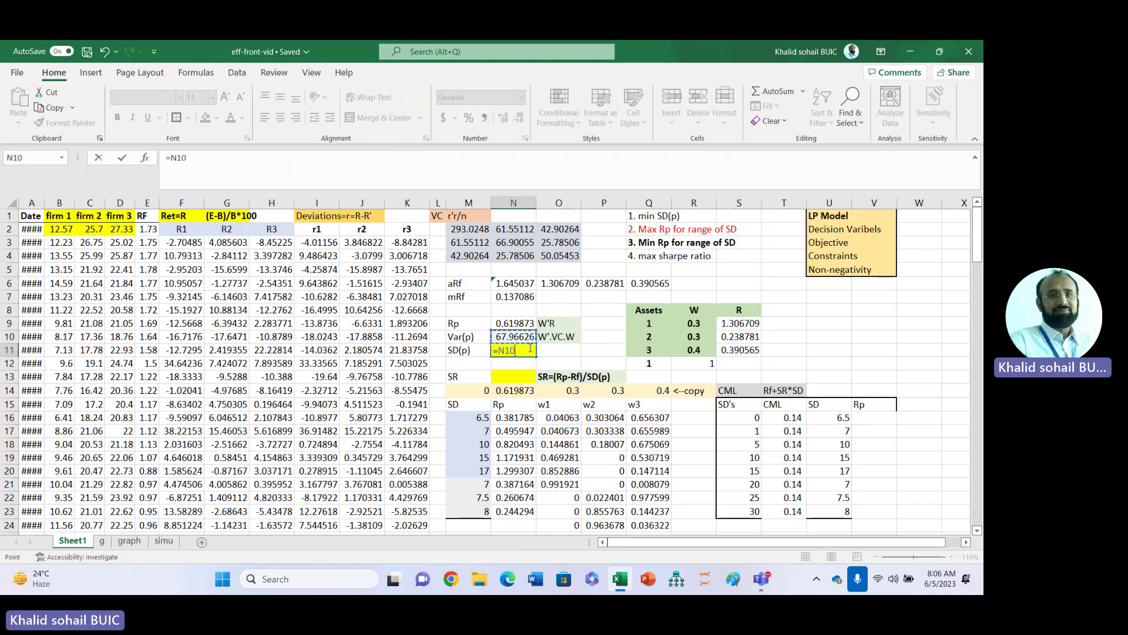
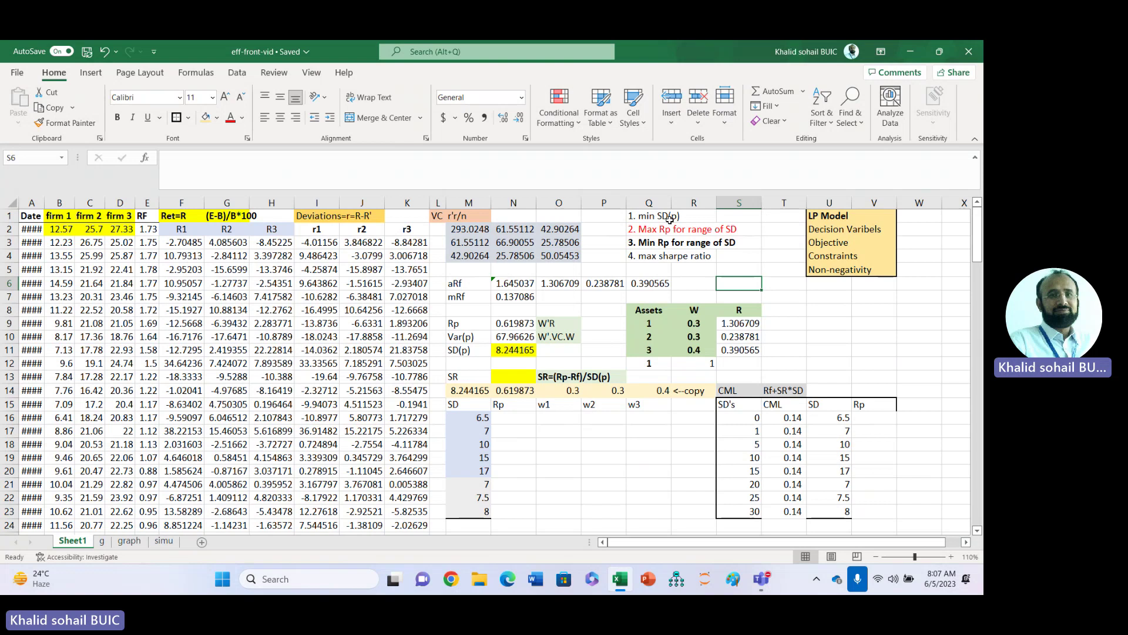
Examine the formula behind the standard deviation in cell M14 of the row marked for copying
left_click(575, 349)
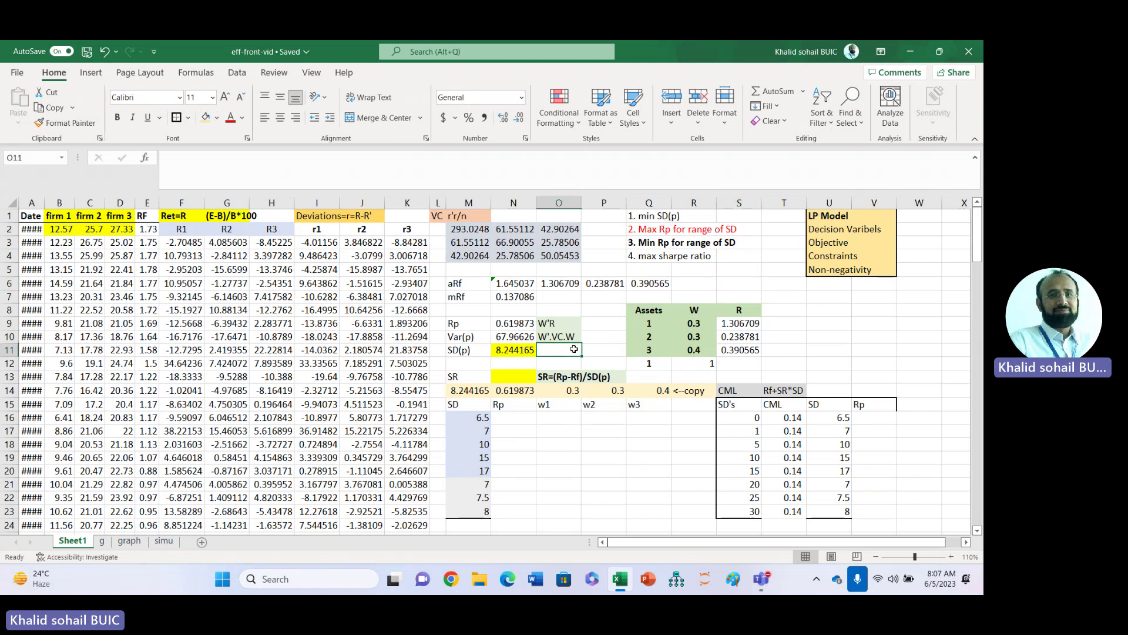
left_click(468, 389)
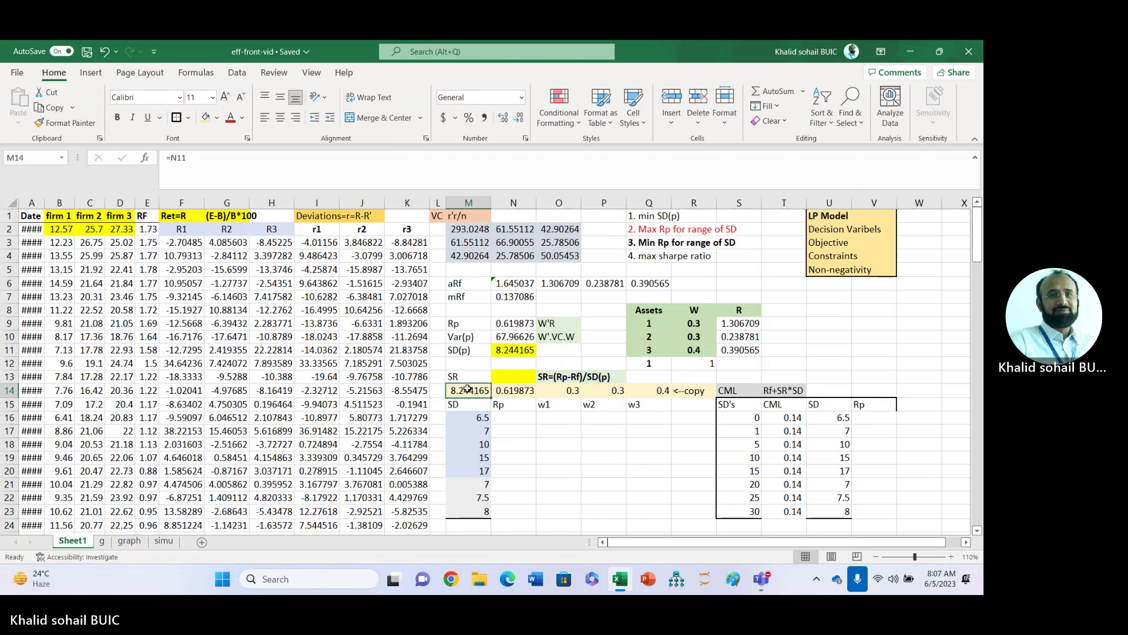
Clear the existing contents of the copy row M14:Q14
key("shift+Right")
key("shift+Right")
key("shift+Right")
key("shift+Right")
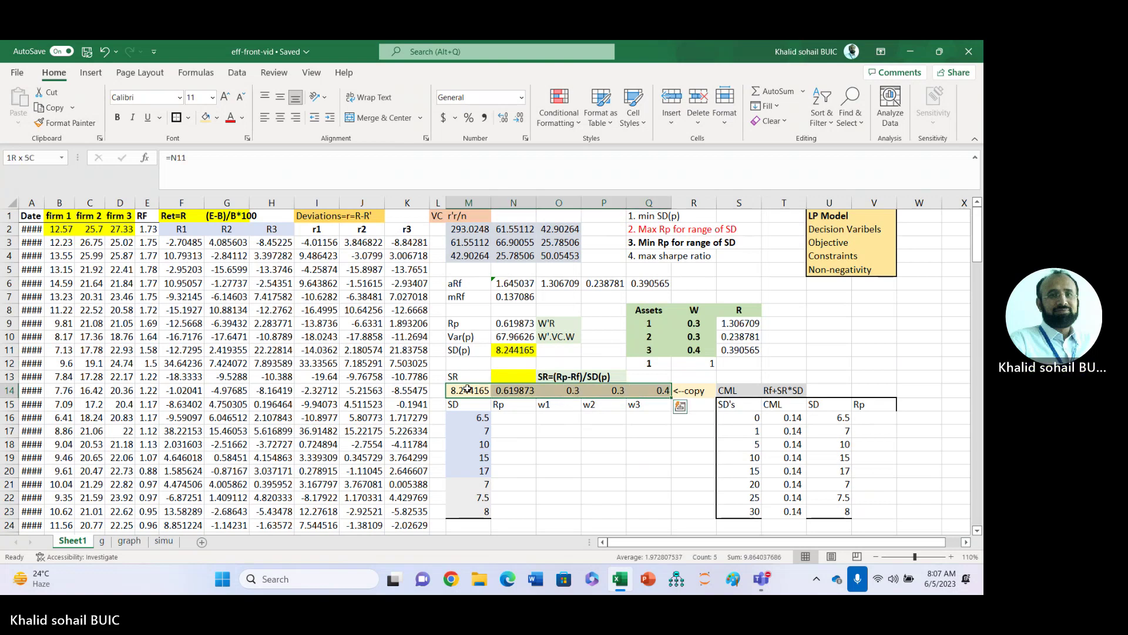
key("Delete")
Link M14, above the SD column heading, to the portfolio standard deviation in N11
left_click(517, 389)
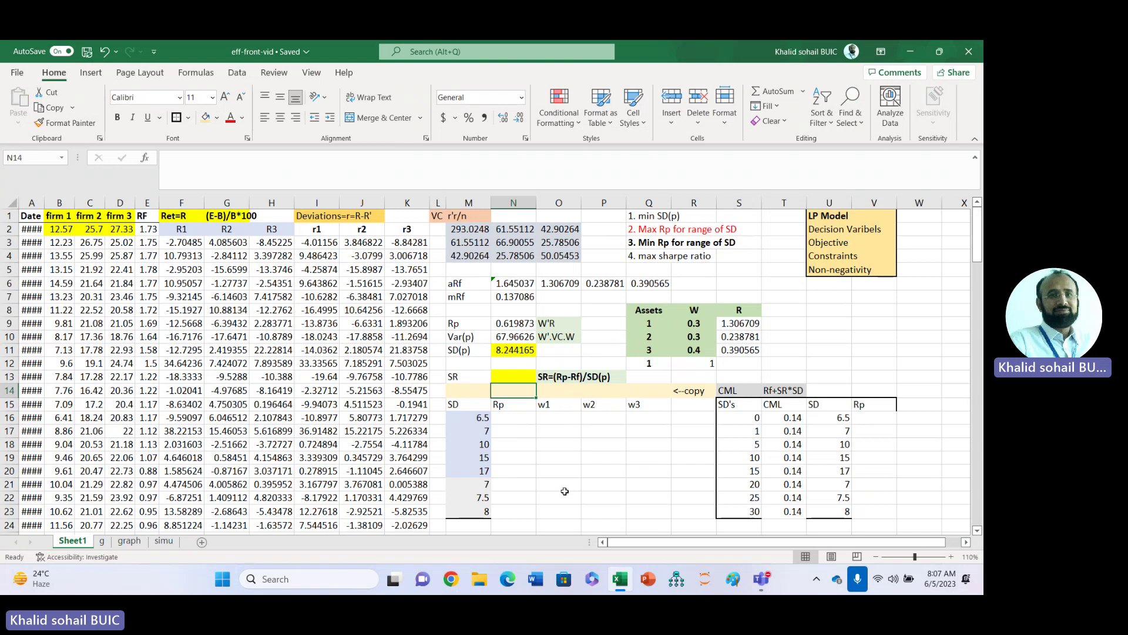
key("Left")
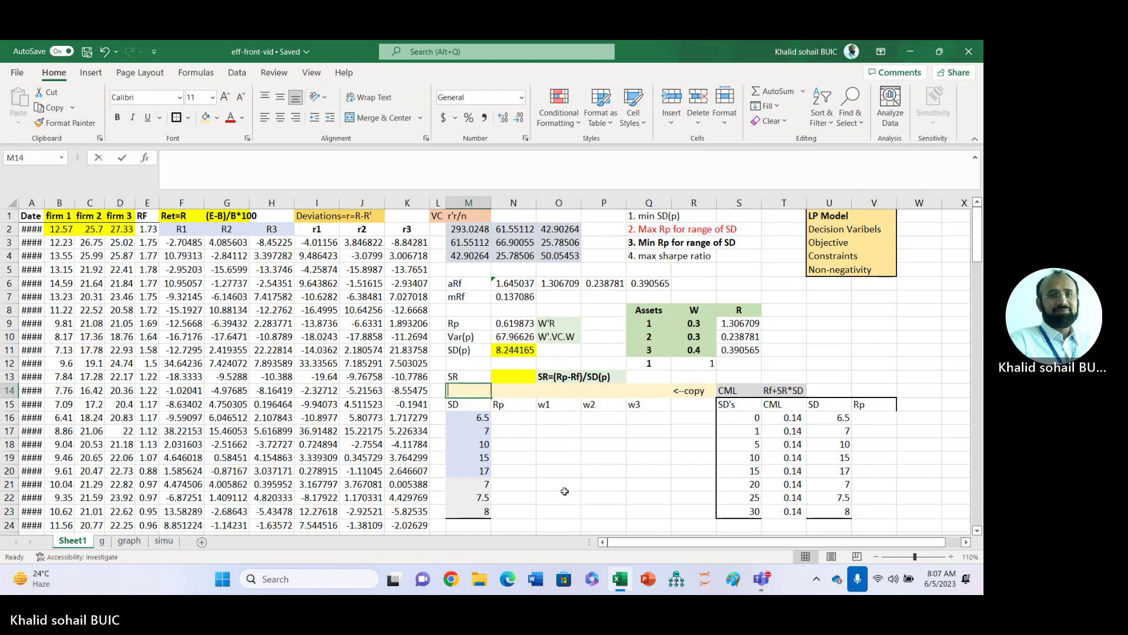
type("=")
key("Up")
key("Up")
key("Up")
key("Up")
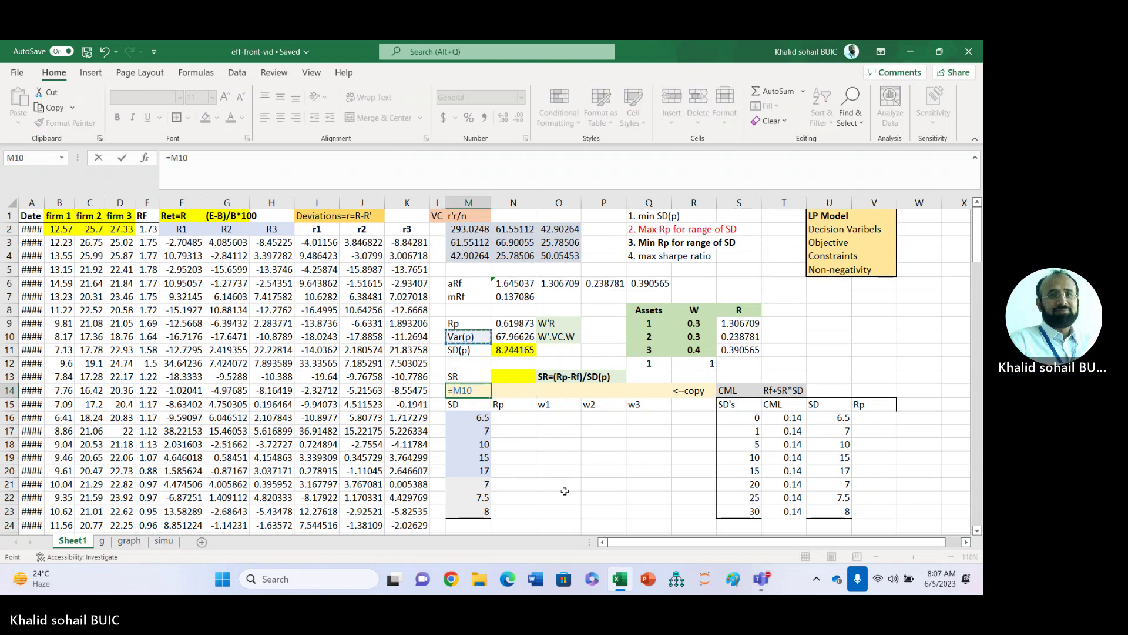
key("Down")
key("Right")
key("Tab")
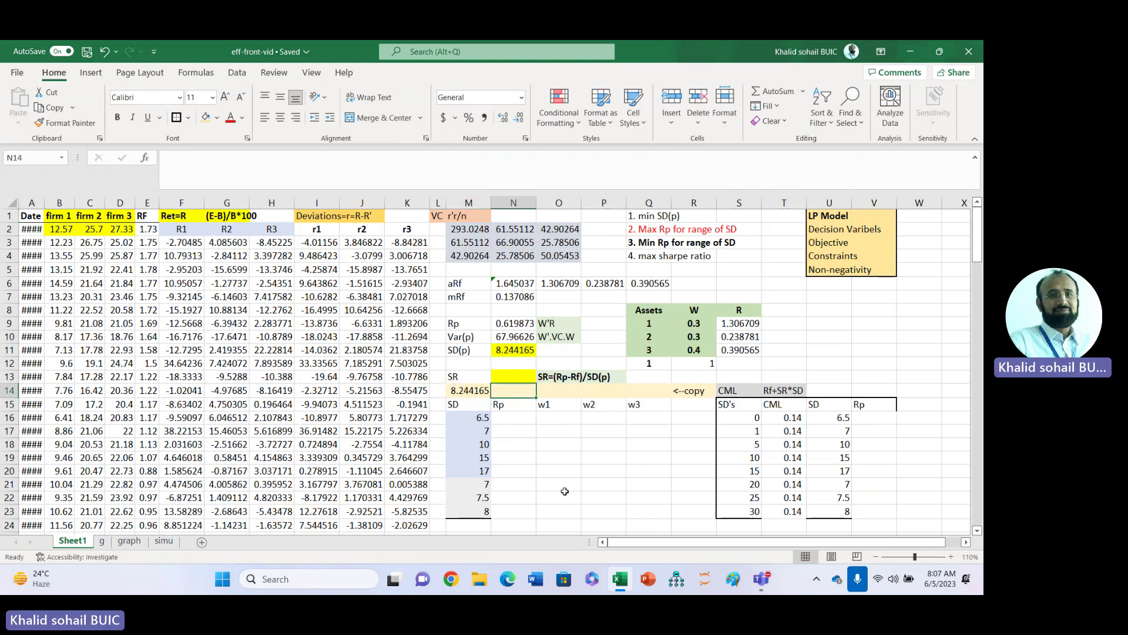
Link N14, above the Rp column heading, to the portfolio return in N9
type("=")
key("Up")
key("Up")
key("Up")
key("Up")
key("Up")
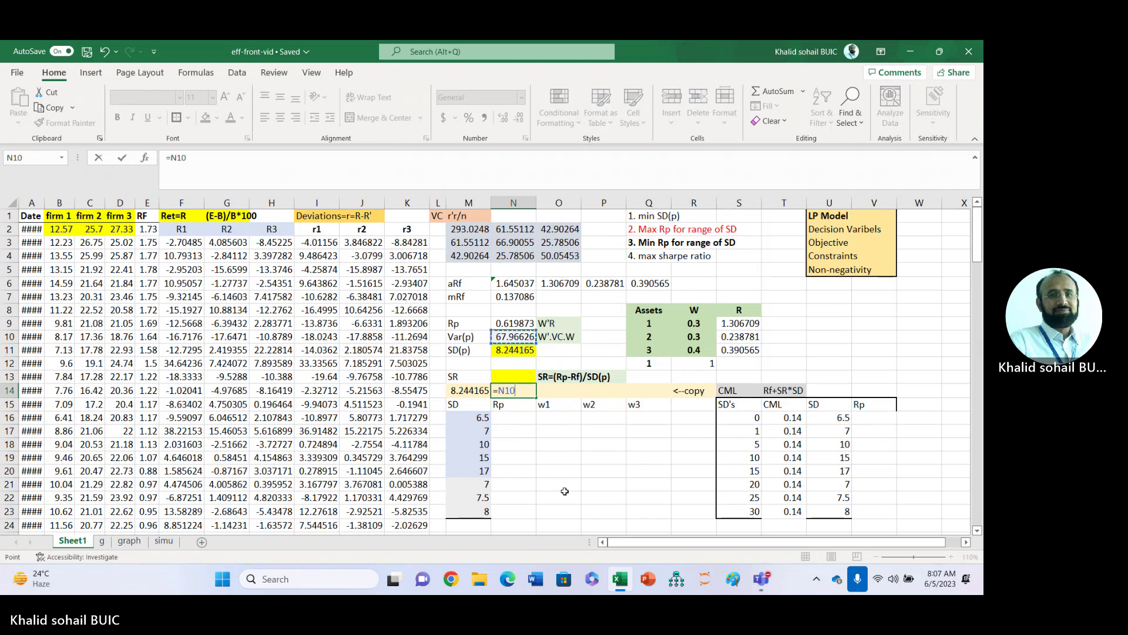
key("ctrl+Return")
key("Tab")
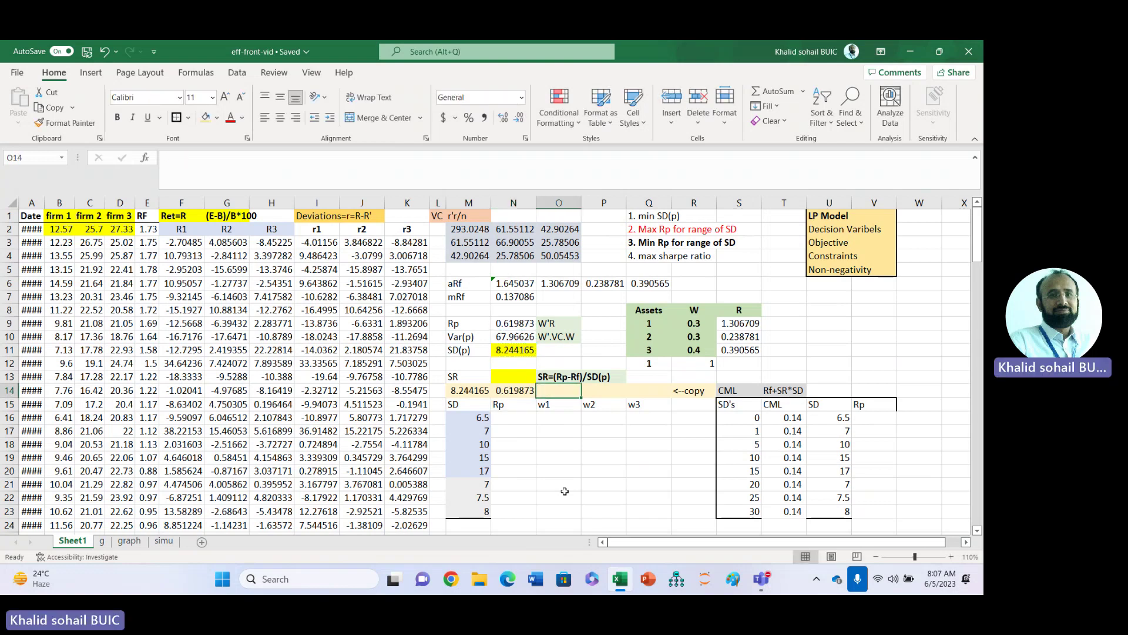
Link O14, above the w1 heading, to the first asset's weight in R9
type("=")
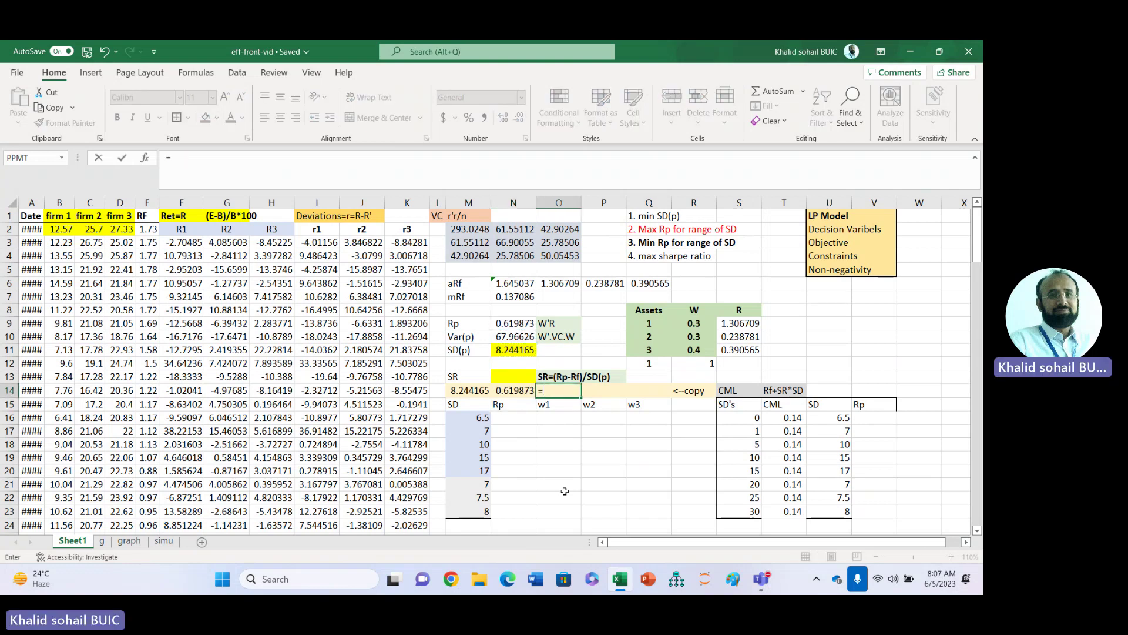
key("Up")
key("Up")
key("Up")
key("Up")
key("Up")
key("Right")
key("Right")
key("Right")
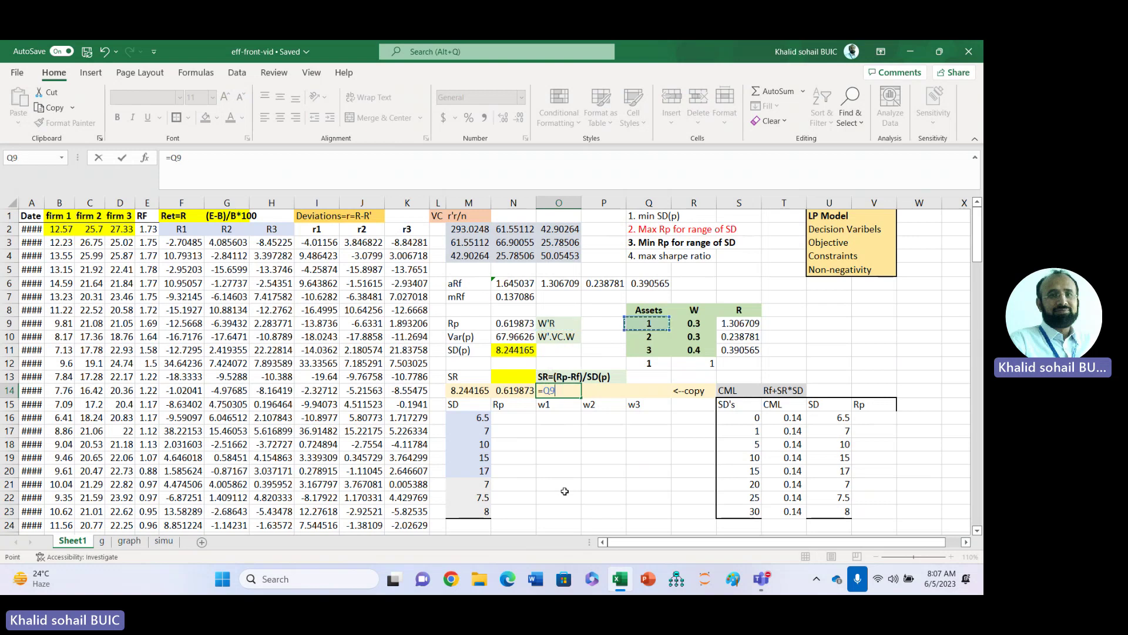
key("Tab")
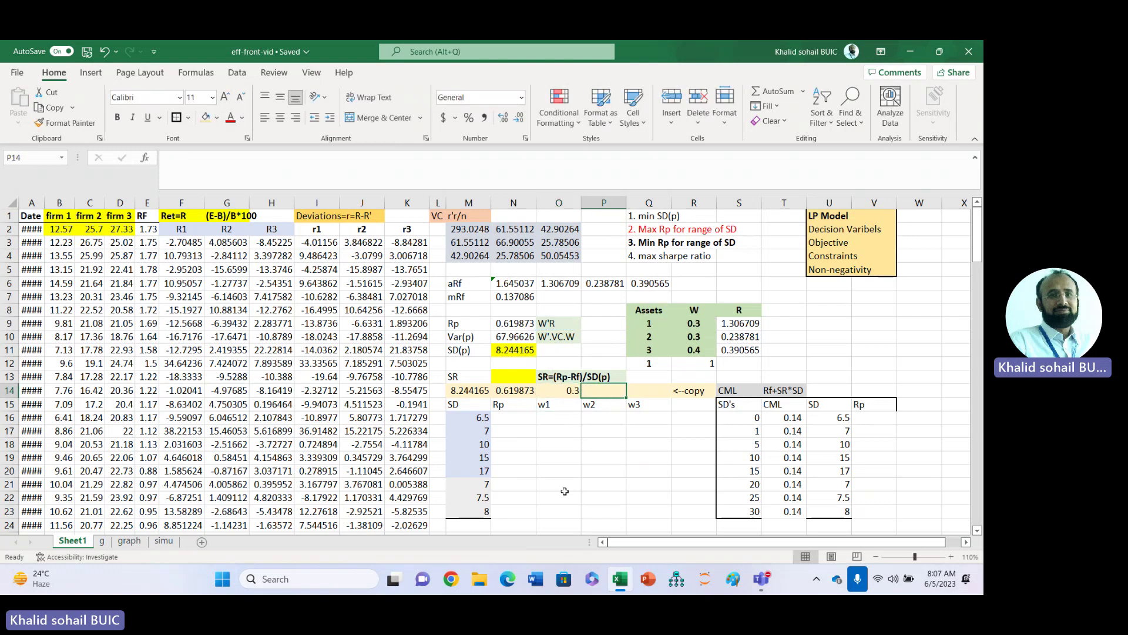
Link P14, above the w2 heading, to the second asset's weight in R10
type("=")
key("Up")
key("Up")
key("Up")
key("Up")
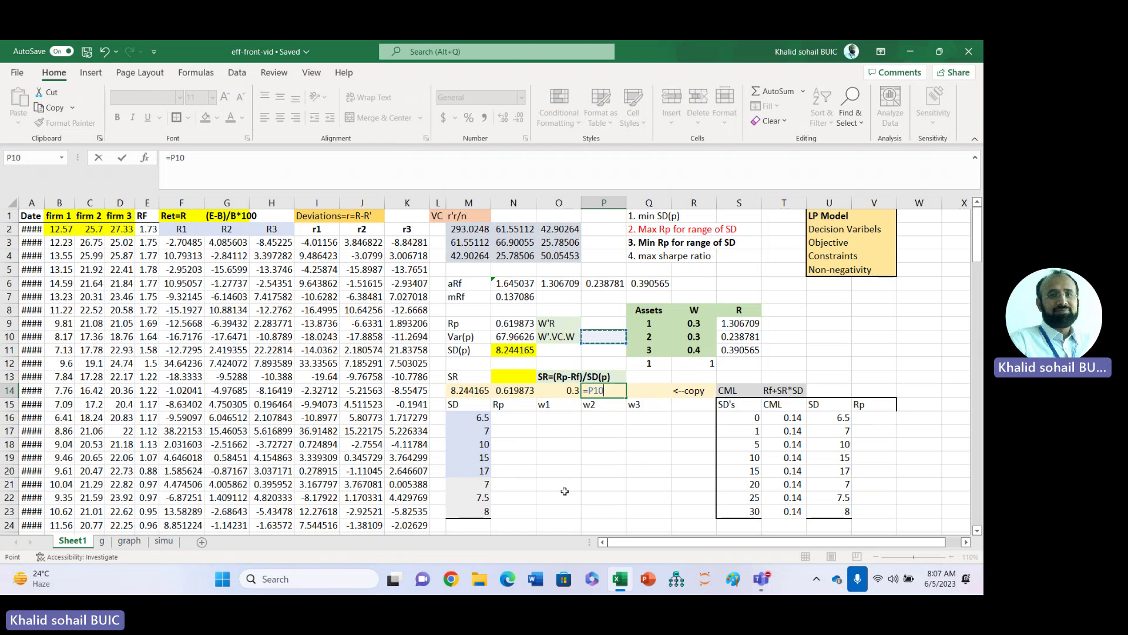
key("Right")
key("Right")
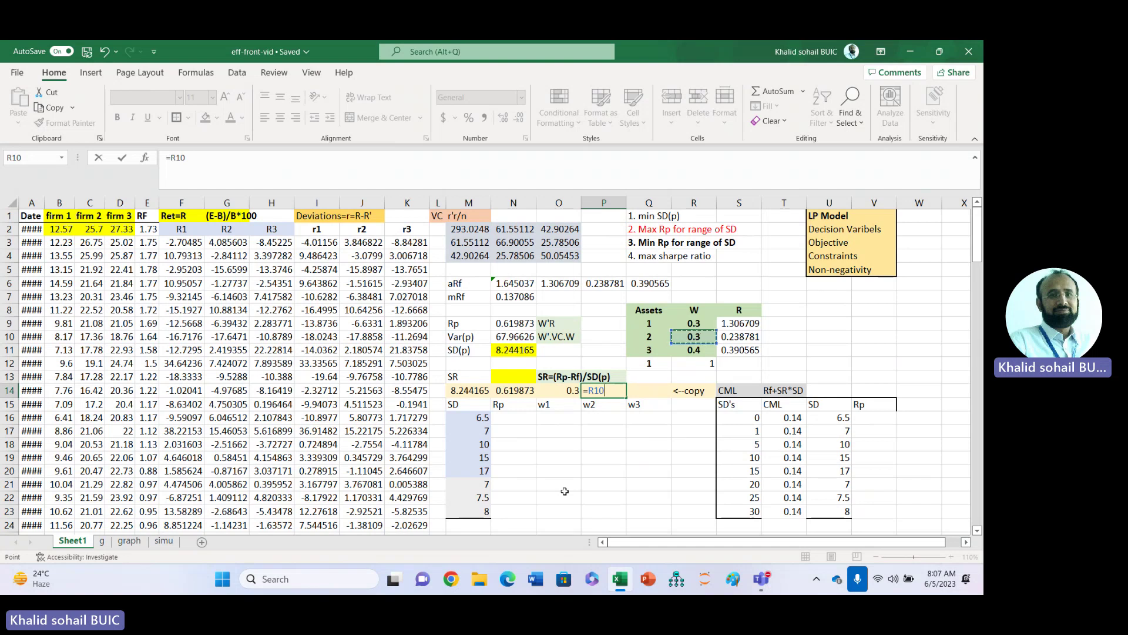
key("Tab")
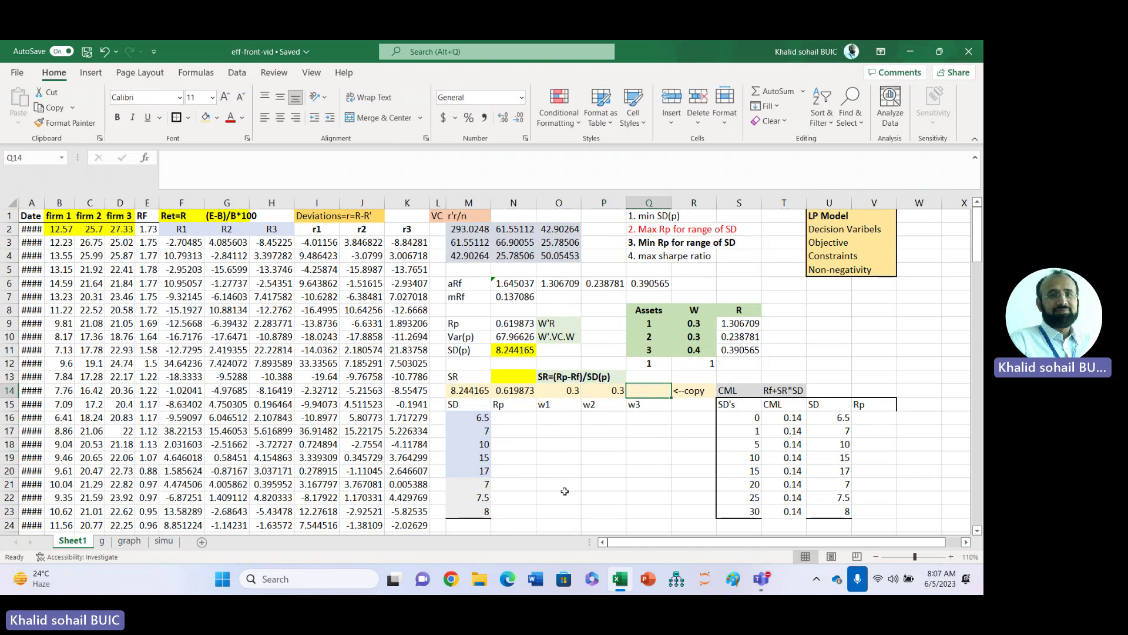
Link Q14, above the w3 heading, to the third asset's weight in R11
type("=")
key("Up")
key("Up")
key("Up")
key("Right")
key("Return")
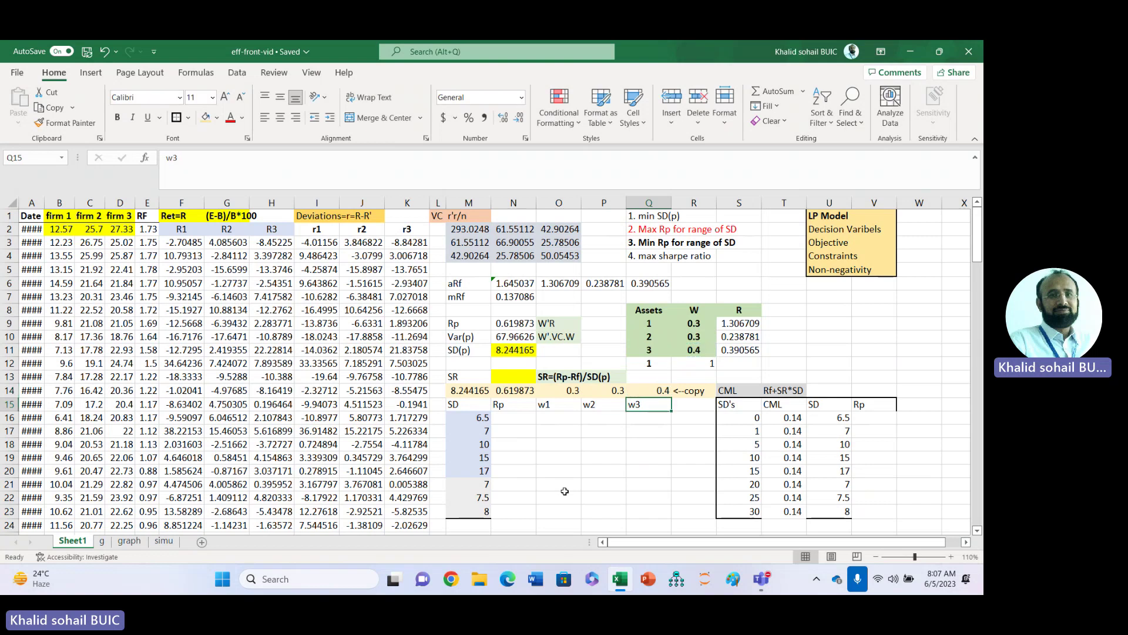
Open Solver and reset all its options and cell selections
left_click(483, 421)
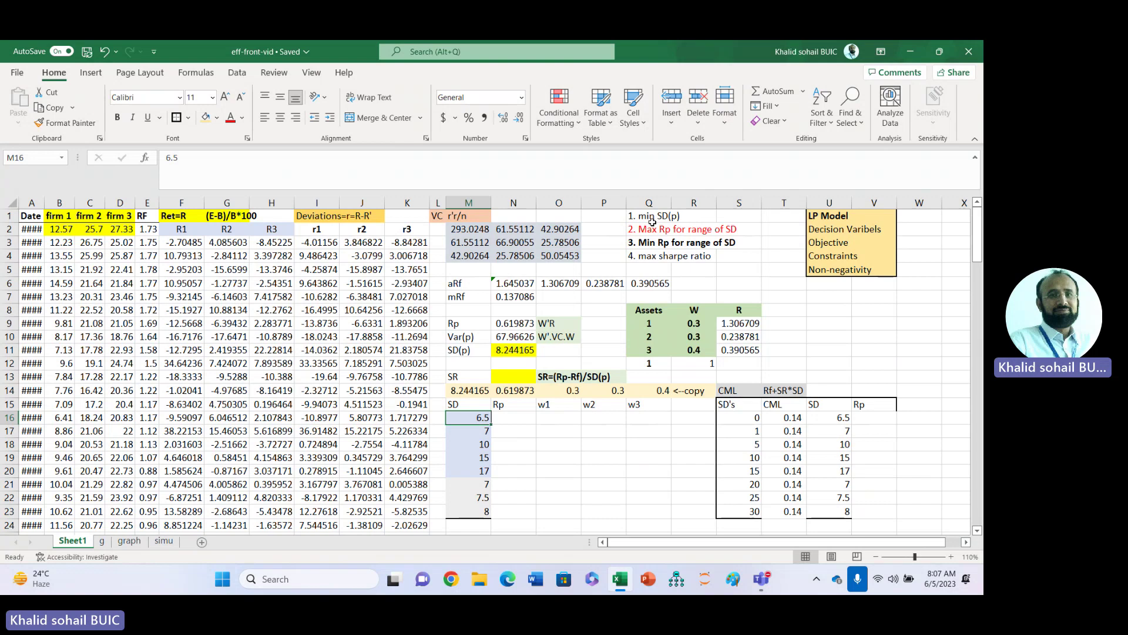
left_click(238, 77)
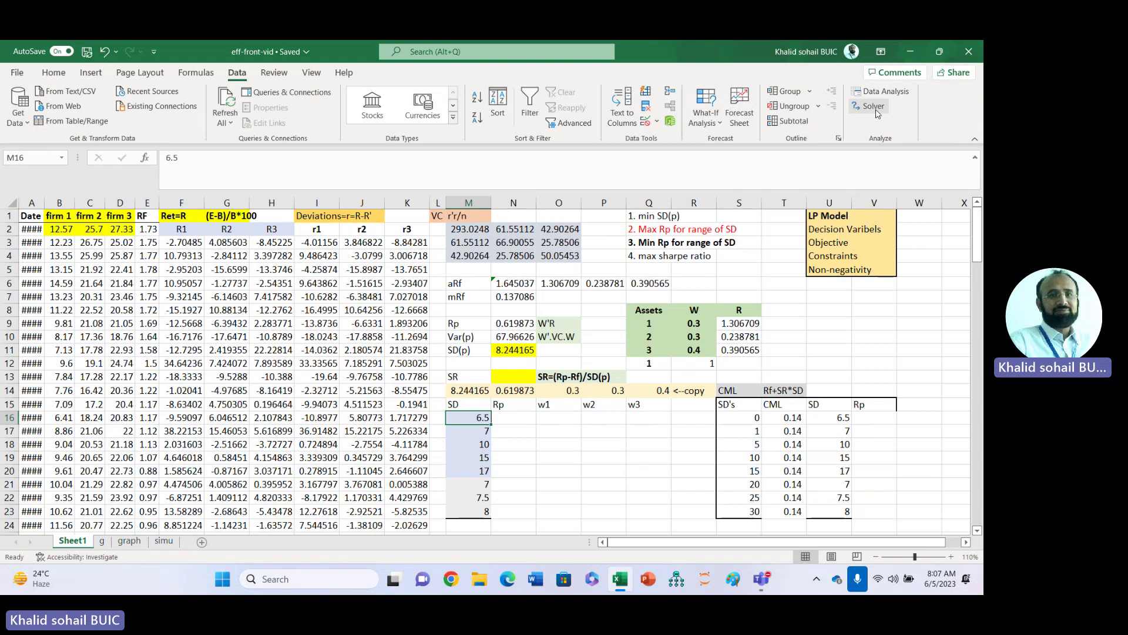
left_click(874, 107)
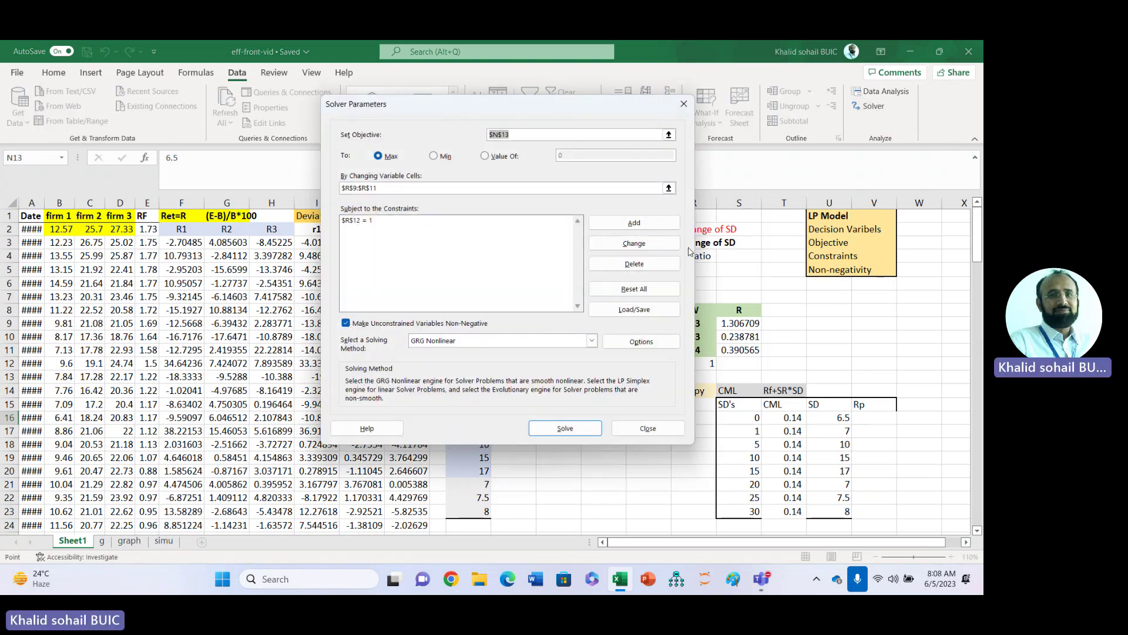
left_click(635, 289)
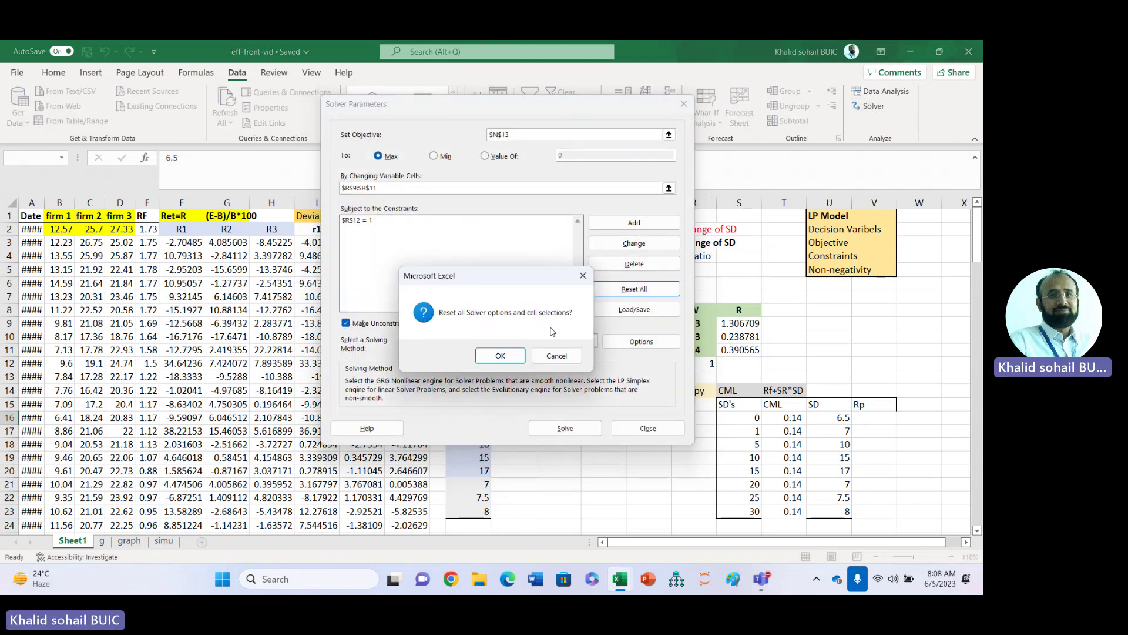
left_click(500, 355)
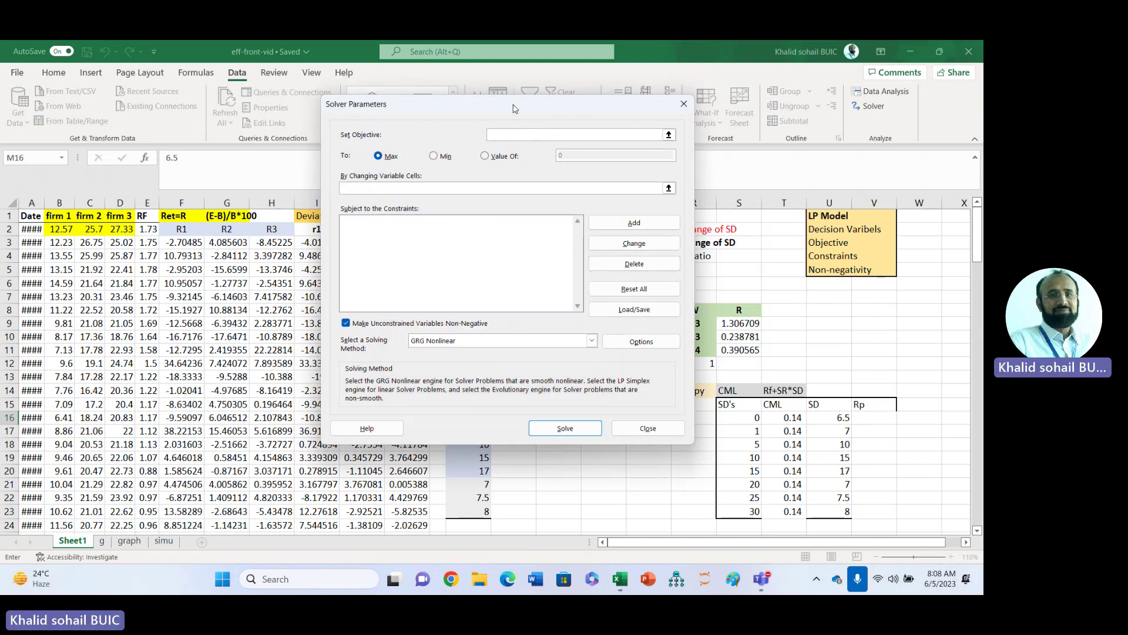
Set Solver to minimize the portfolio standard deviation in N11 by changing the weights R9:R11
left_click_drag(513, 108, 225, 158)
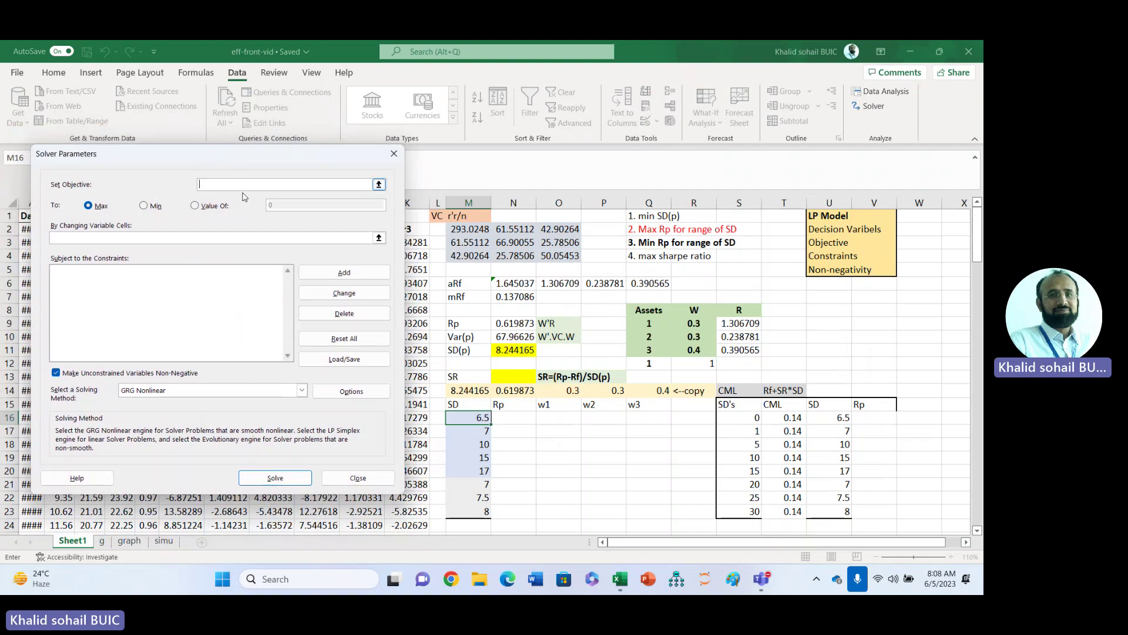
left_click(504, 351)
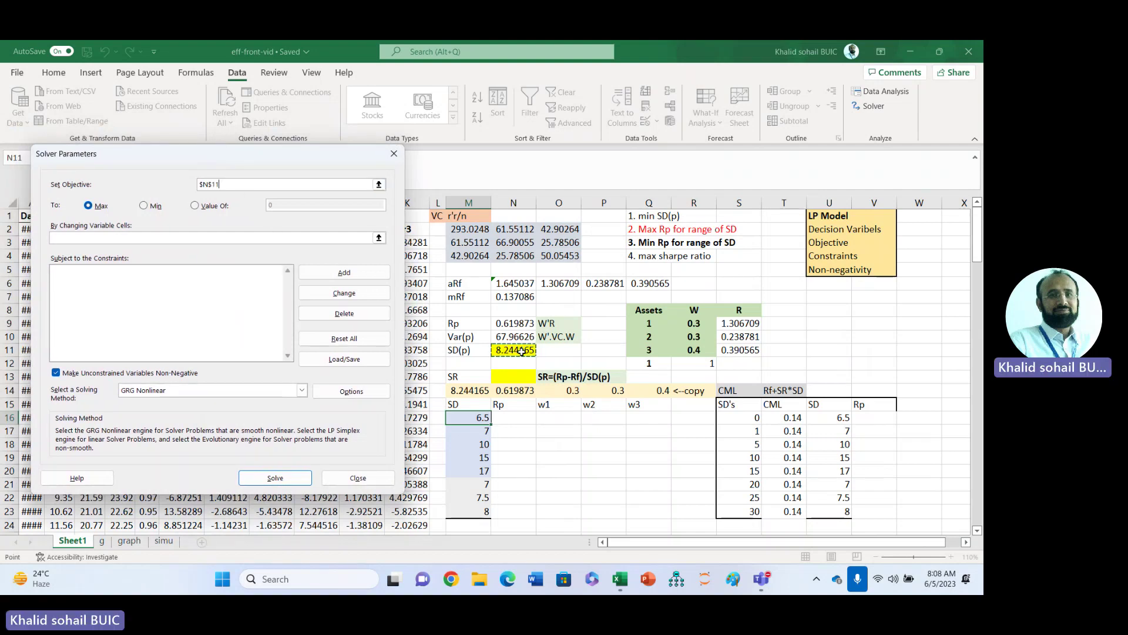
left_click(143, 206)
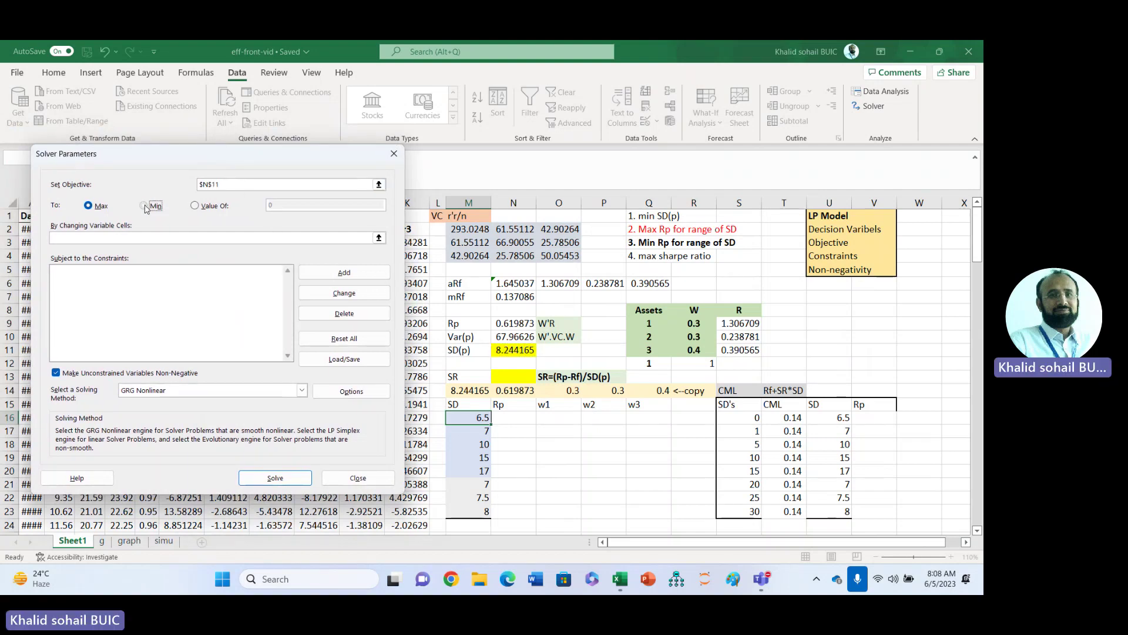
left_click(118, 236)
left_click(688, 324)
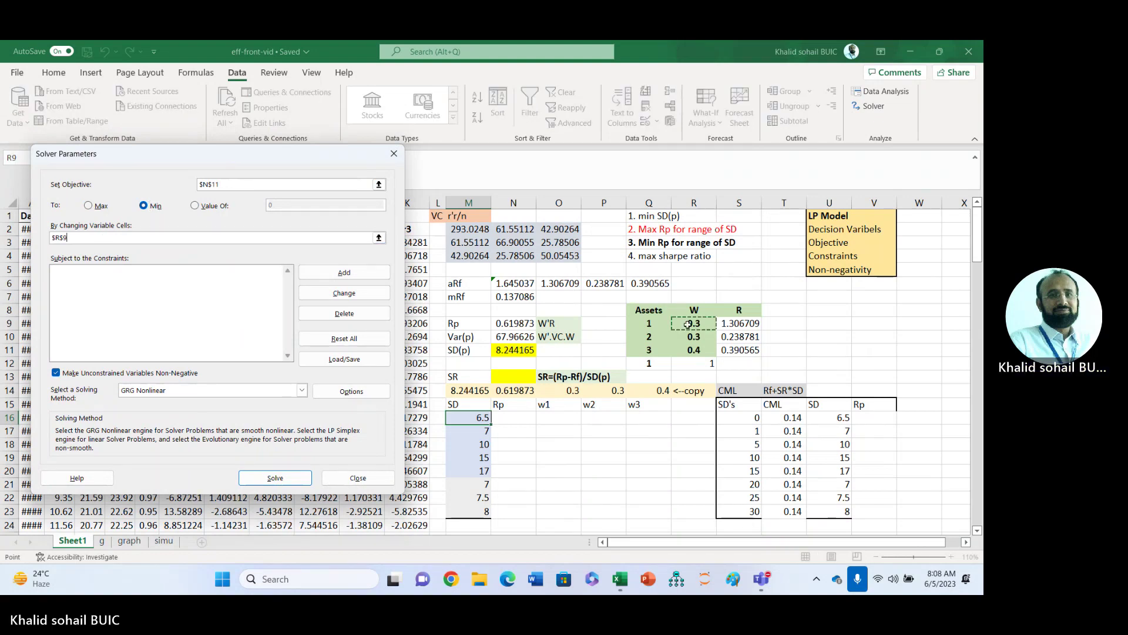
left_click_drag(688, 324, 694, 347)
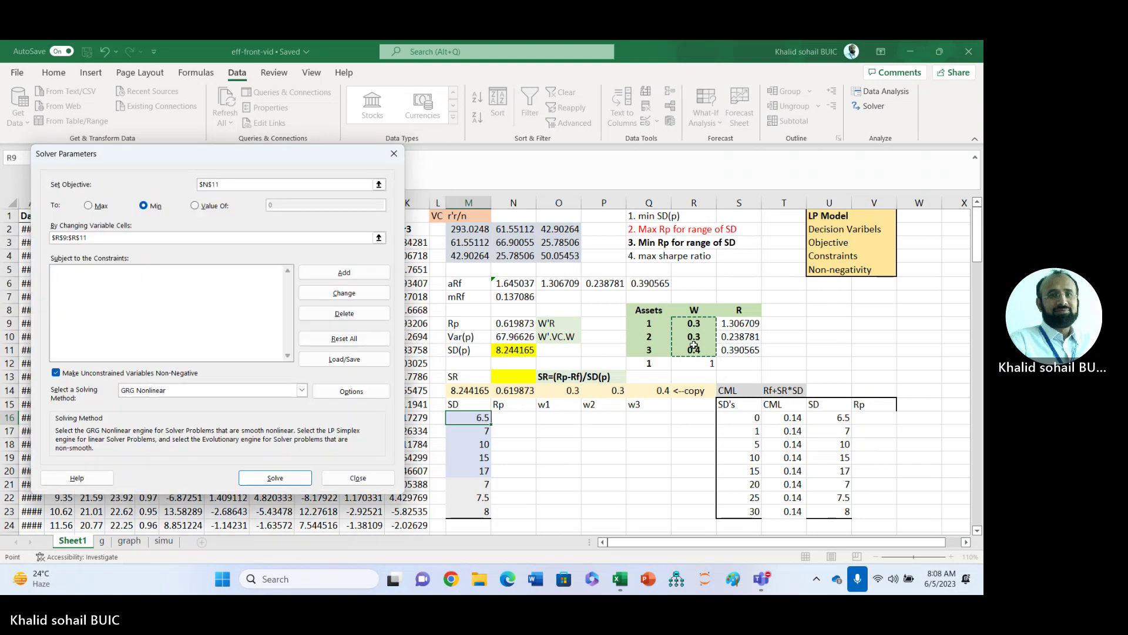
Add the constraint that the weight total in R12 equals 1, and solve the model, keeping the Solver solution
left_click(74, 279)
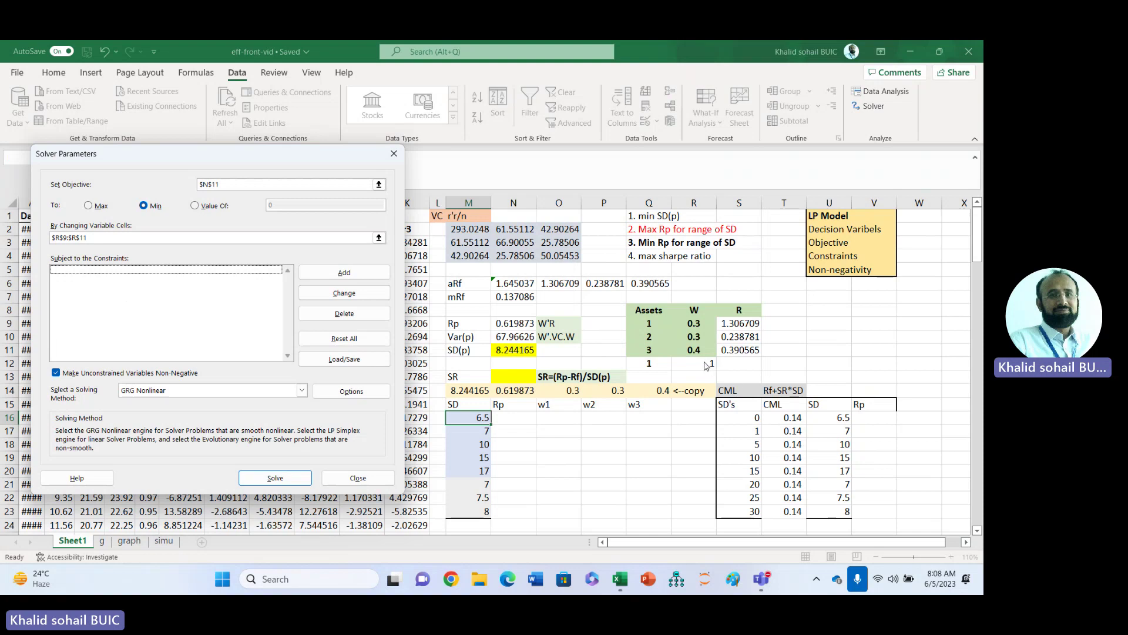
left_click(355, 274)
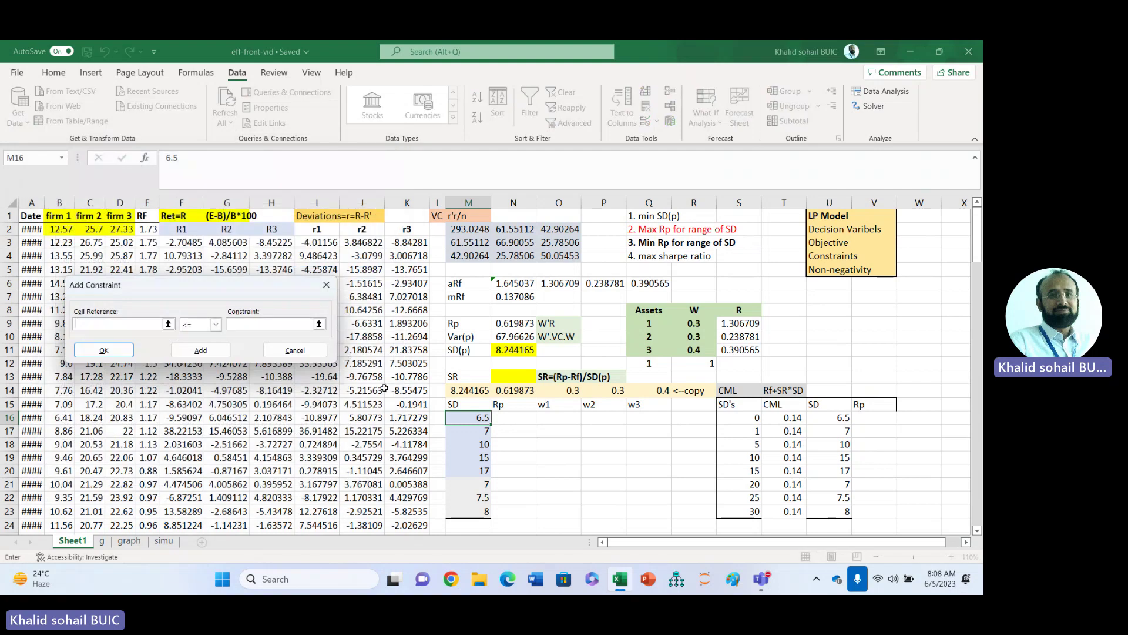
left_click(705, 364)
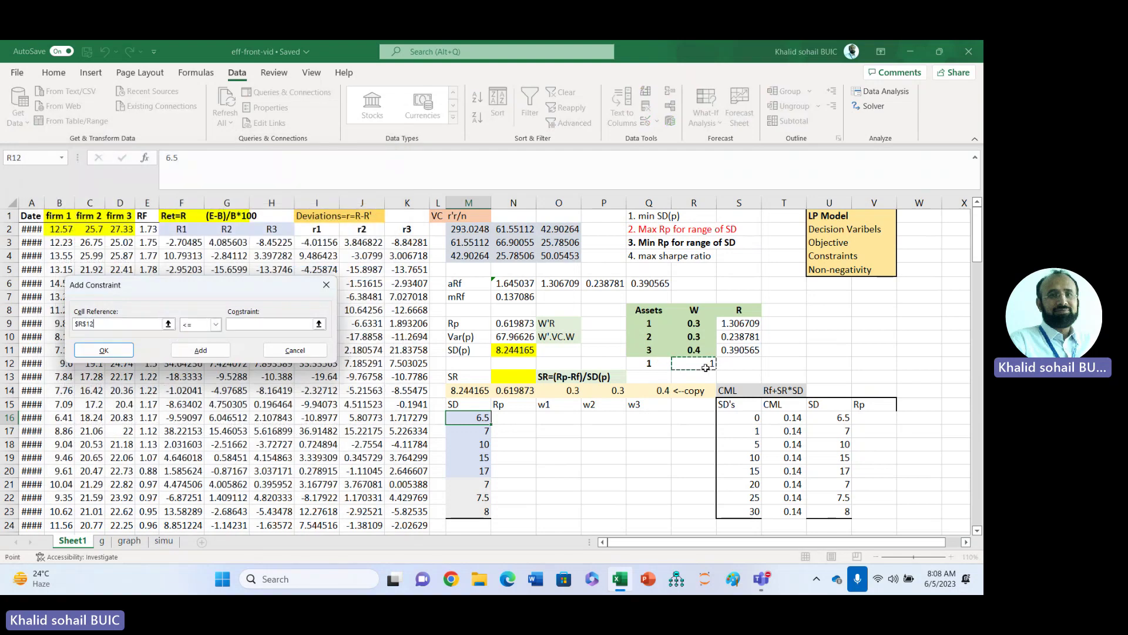
left_click(216, 323)
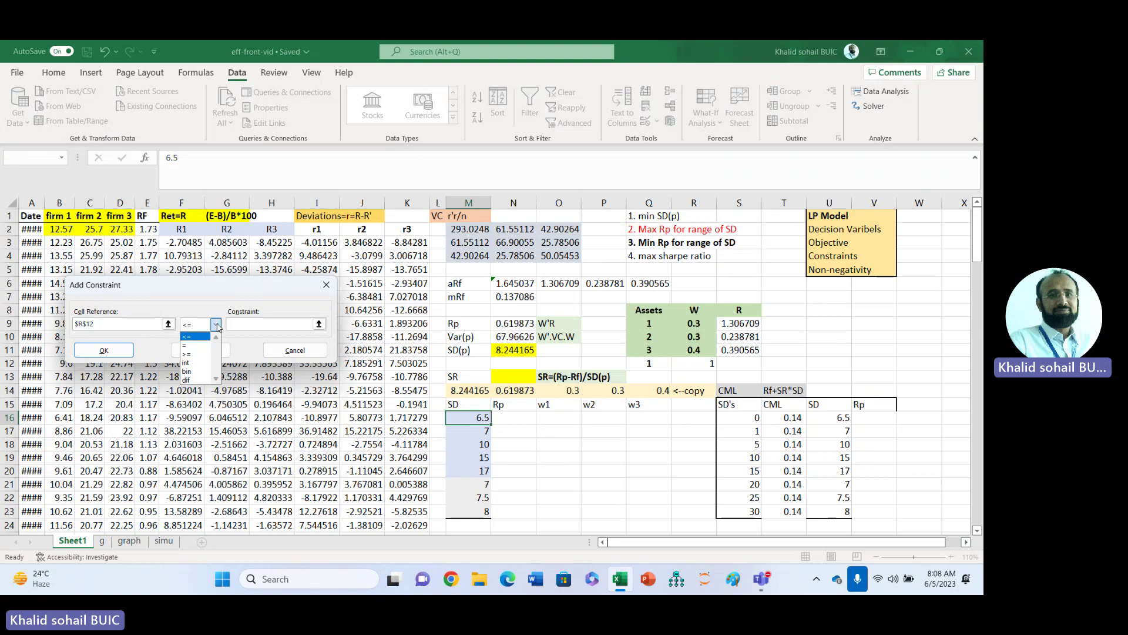
left_click(194, 345)
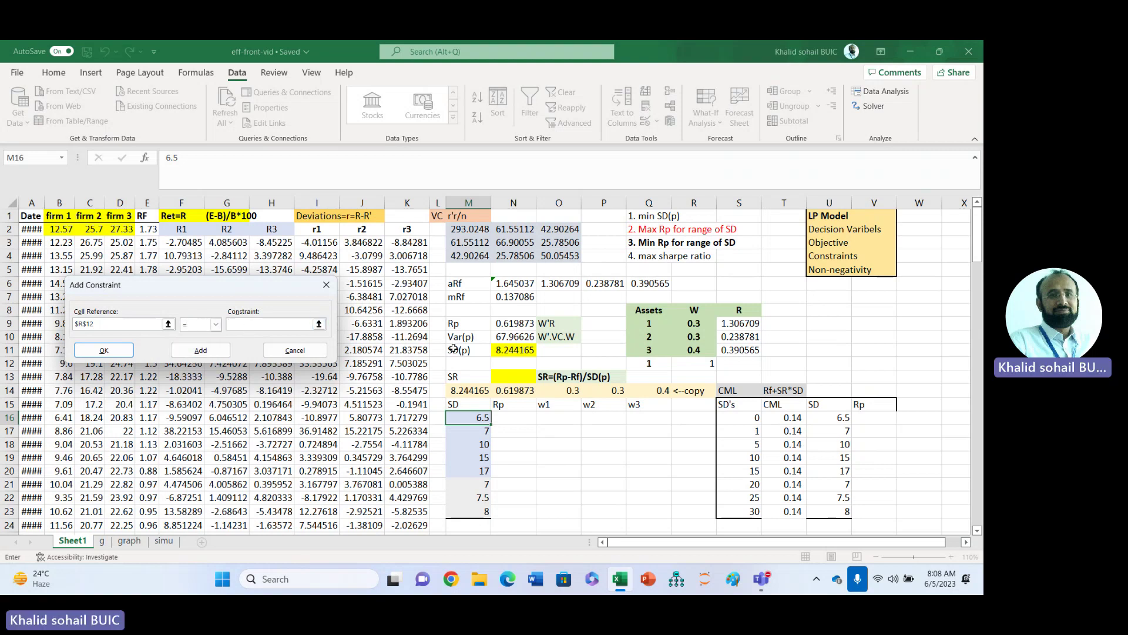
type("1")
left_click(125, 350)
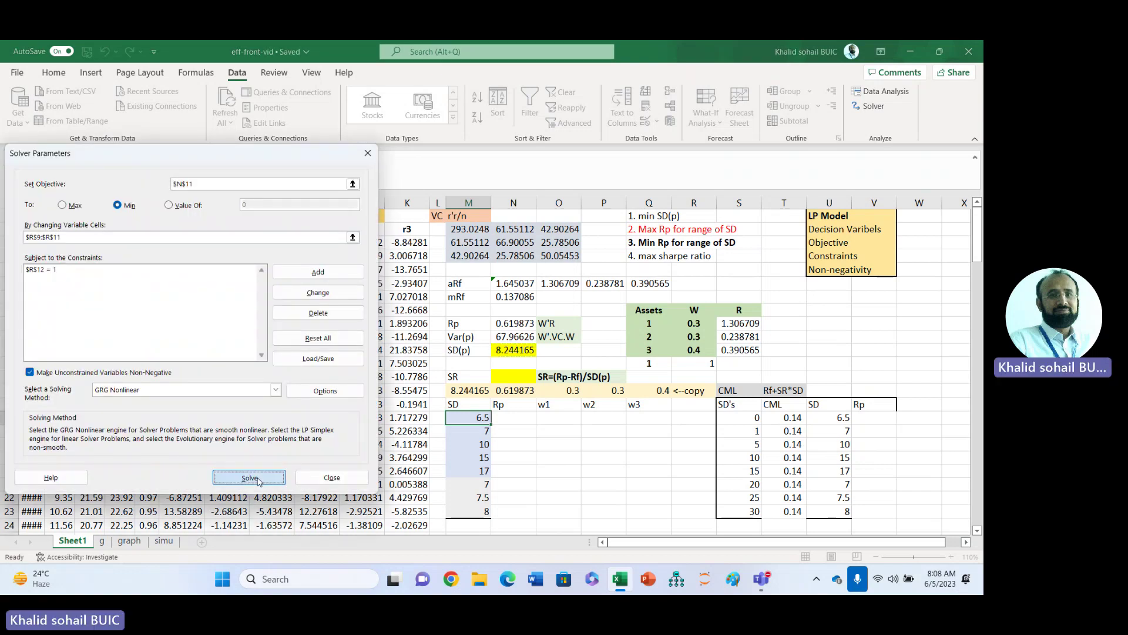
left_click(259, 480)
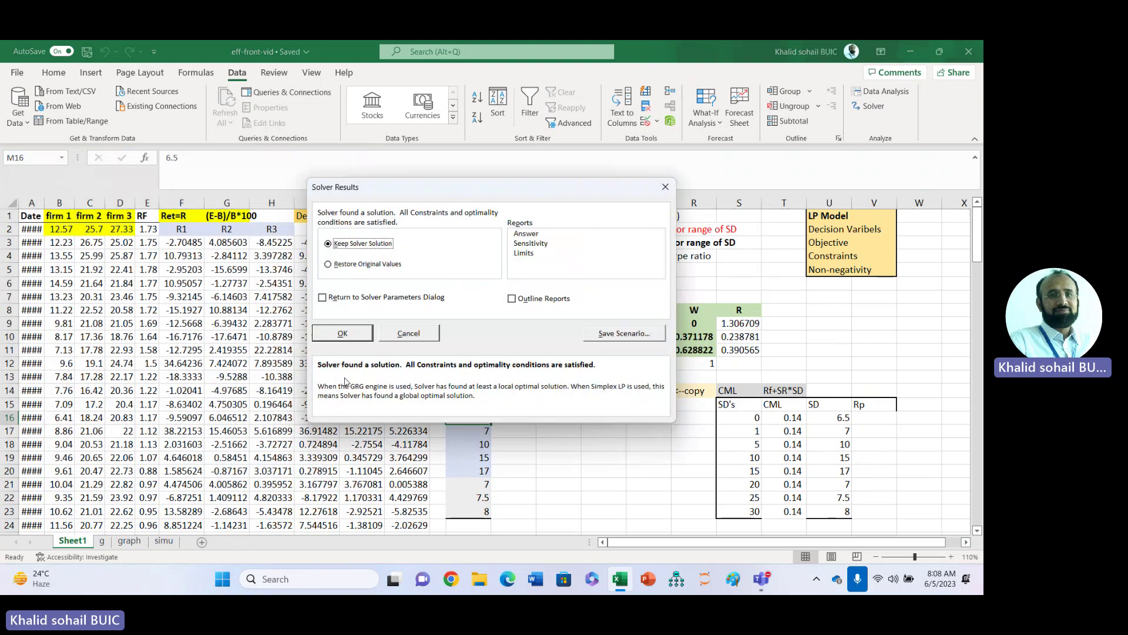
left_click(344, 334)
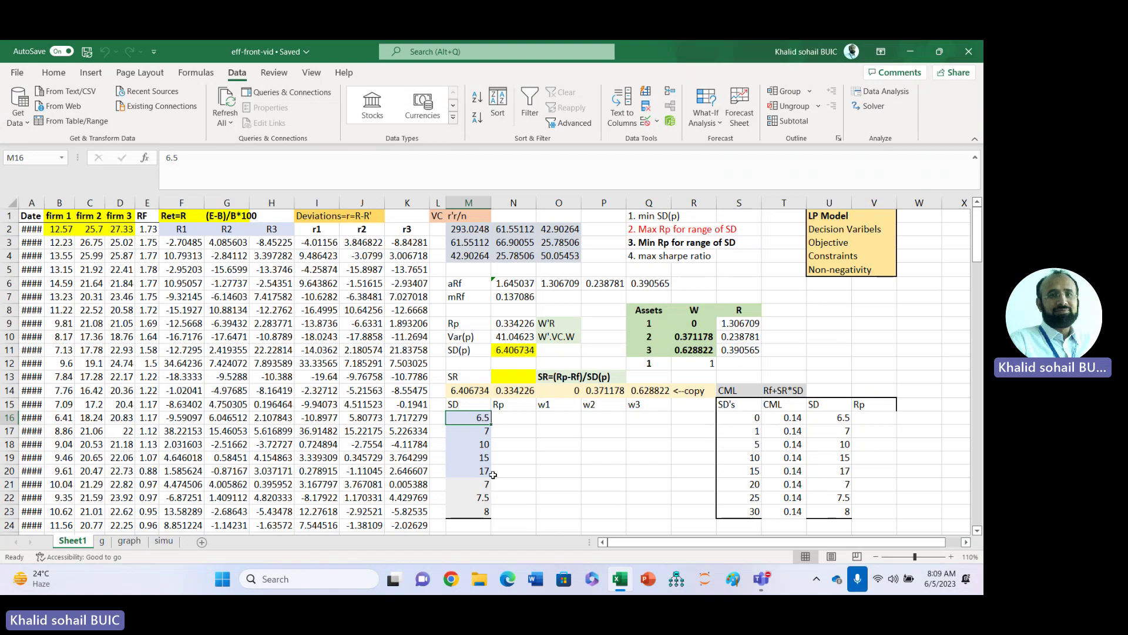
Set Solver to maximize the portfolio return in N9, still changing the weights R9:R11
left_click(646, 234)
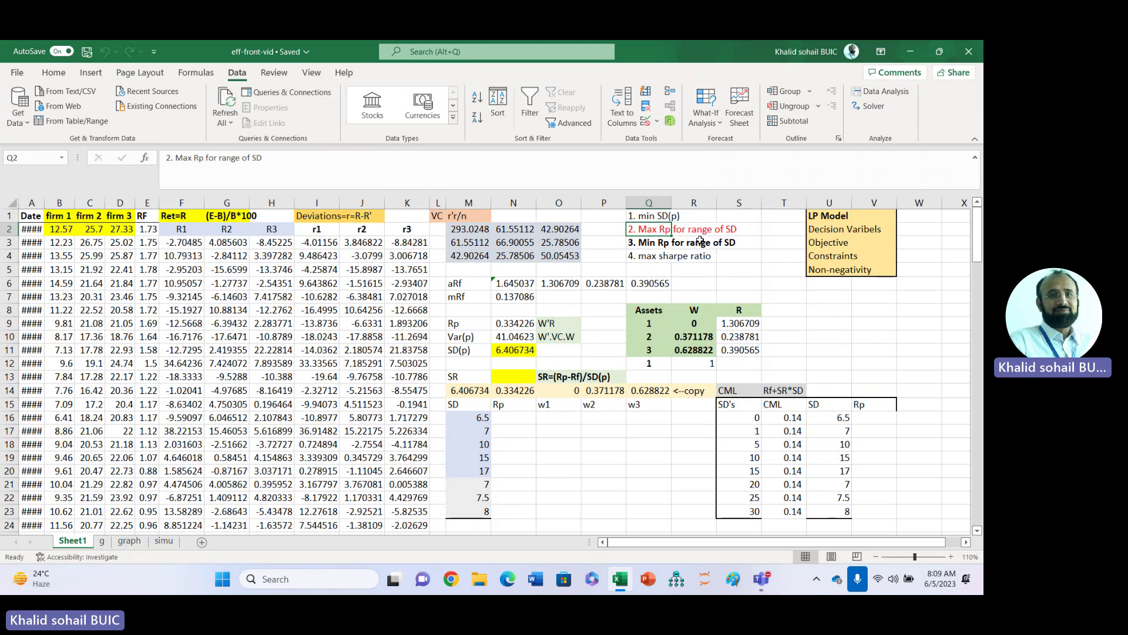
left_click(871, 106)
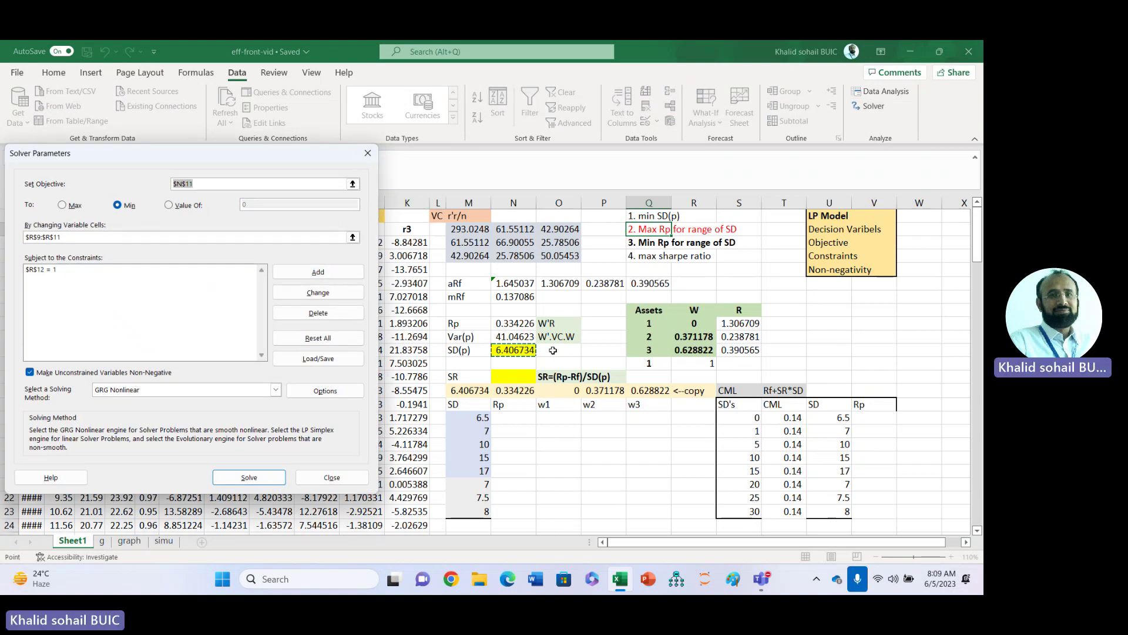
left_click(515, 323)
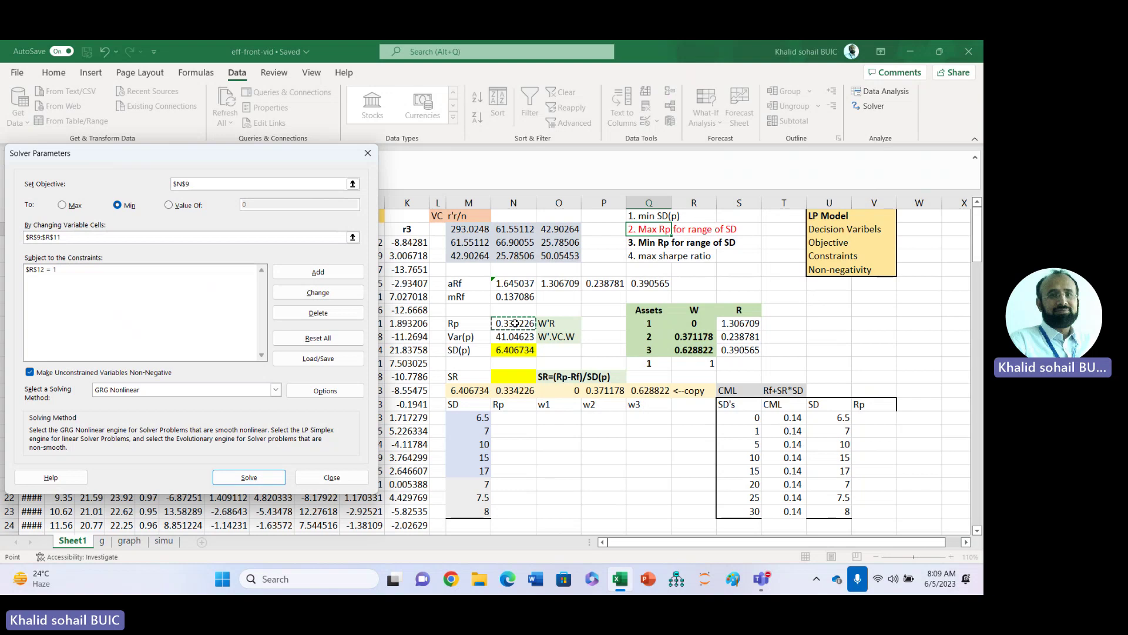
left_click(66, 205)
Add the Solver constraint that the portfolio SD in N11 equals M16, and solve the model, keeping the solution
left_click(52, 270)
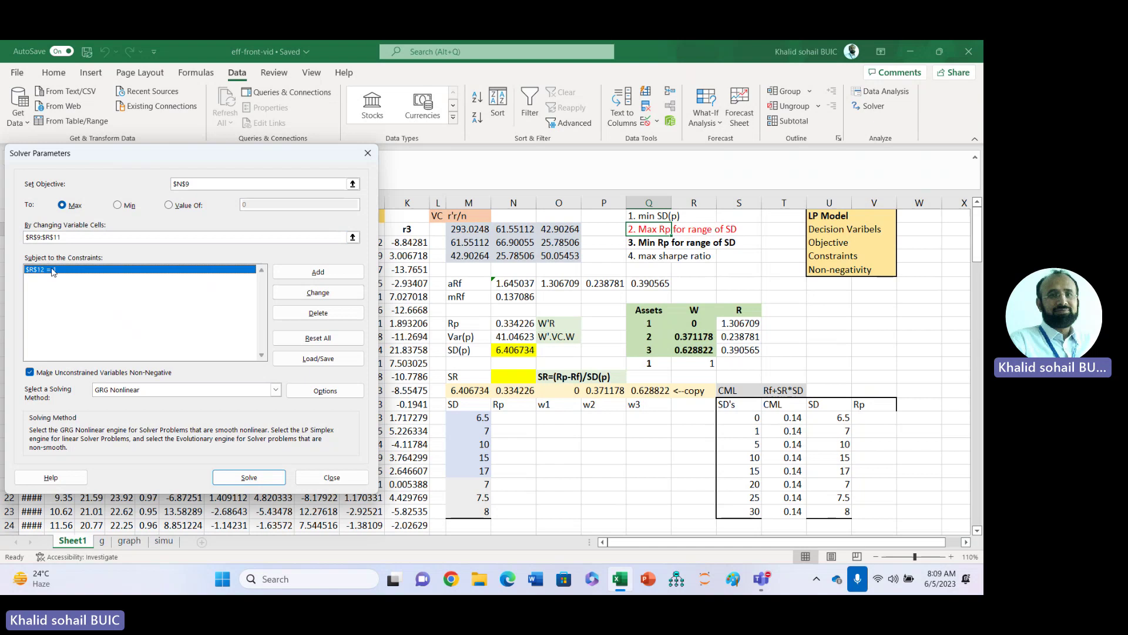
left_click(318, 272)
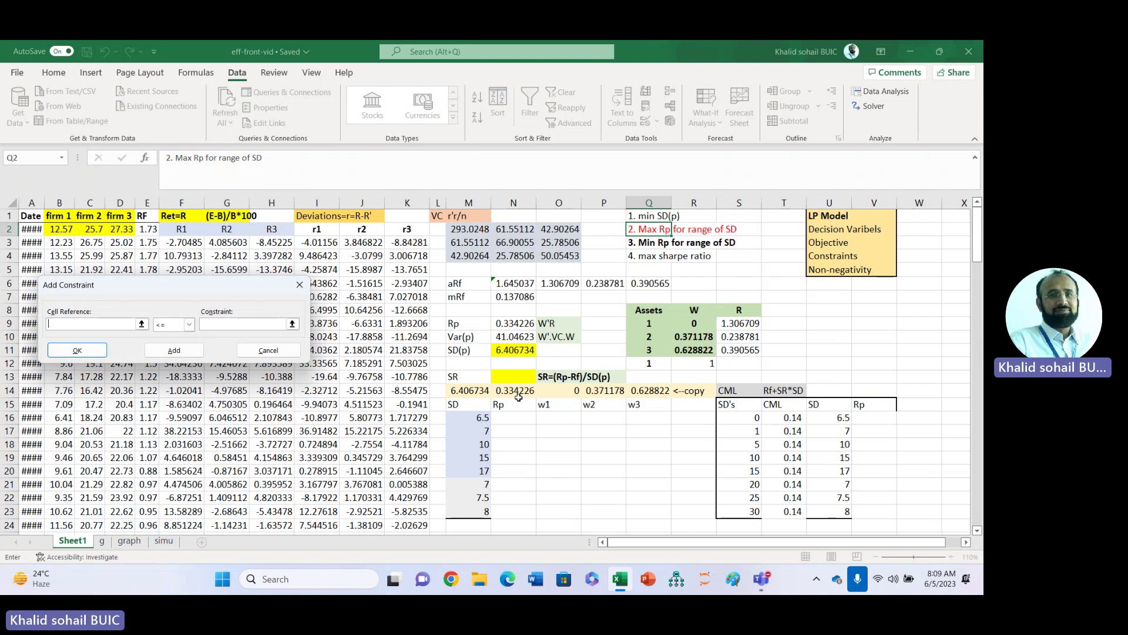
left_click(510, 351)
left_click(188, 324)
left_click(160, 345)
left_click(480, 418)
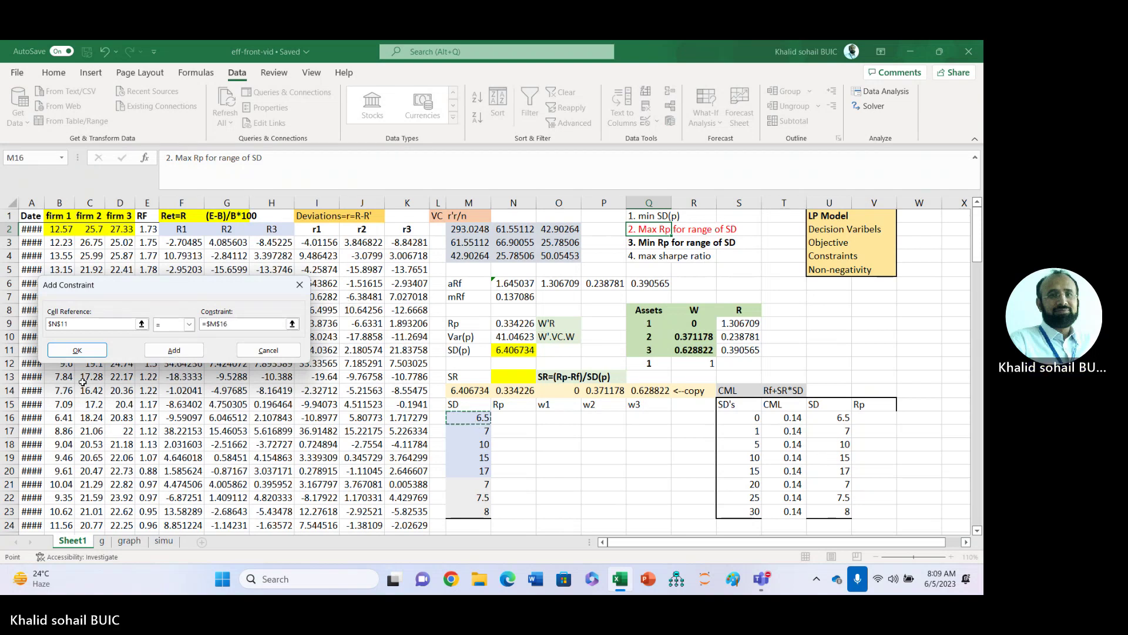
left_click(81, 353)
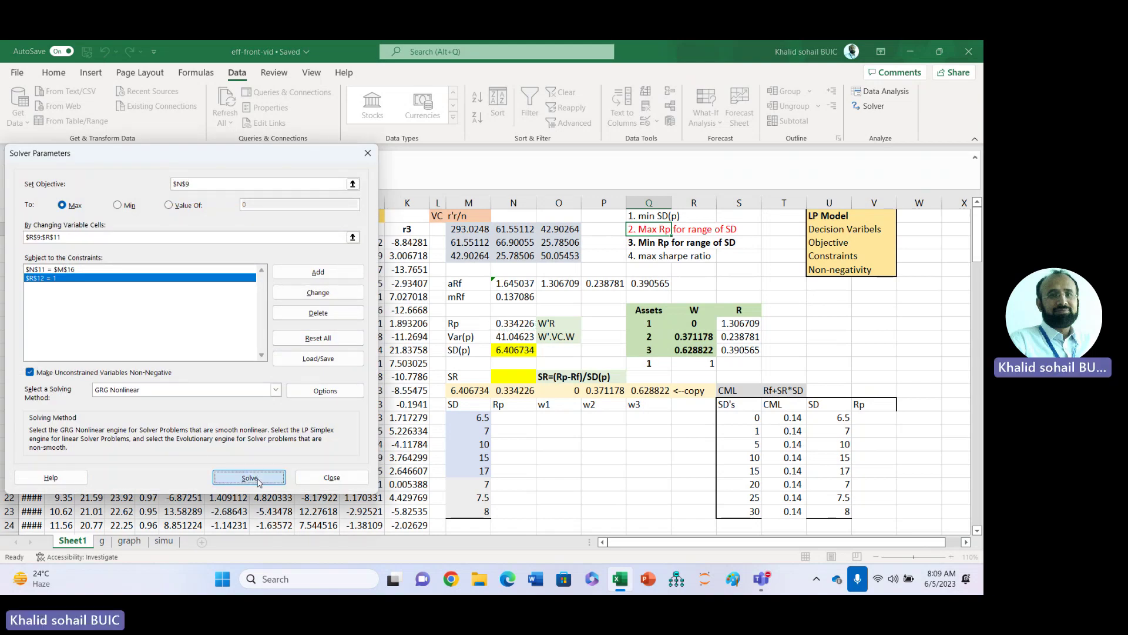
left_click(249, 477)
left_click(341, 330)
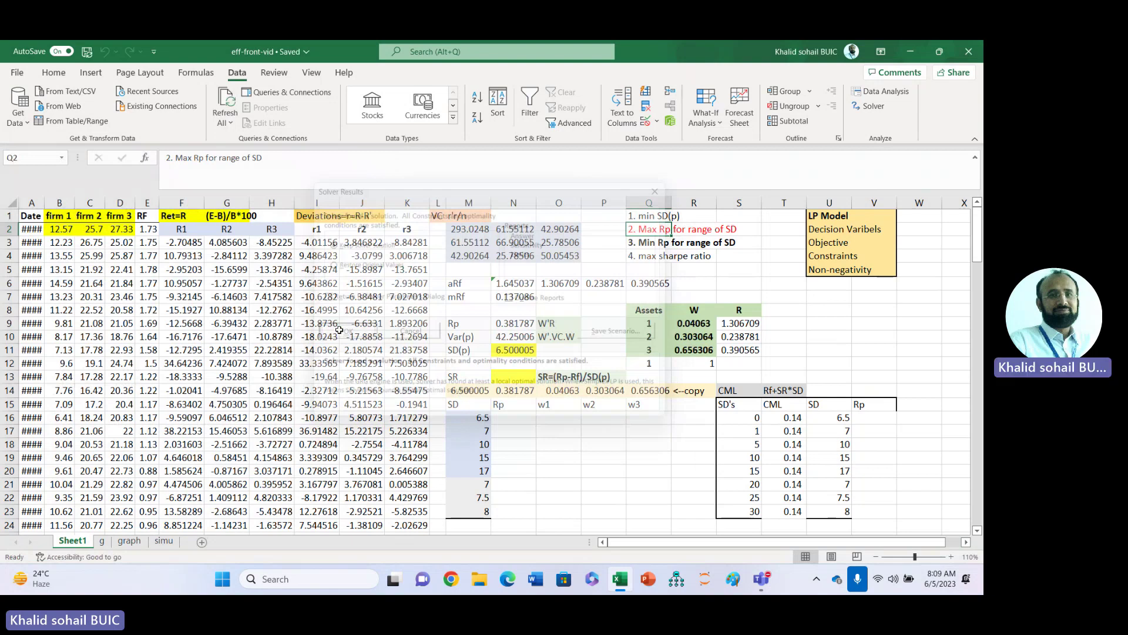
Copy the return and weights from N14:Q14 into the SD 6.5 row, starting at N16, as values only
left_click_drag(513, 391, 649, 390)
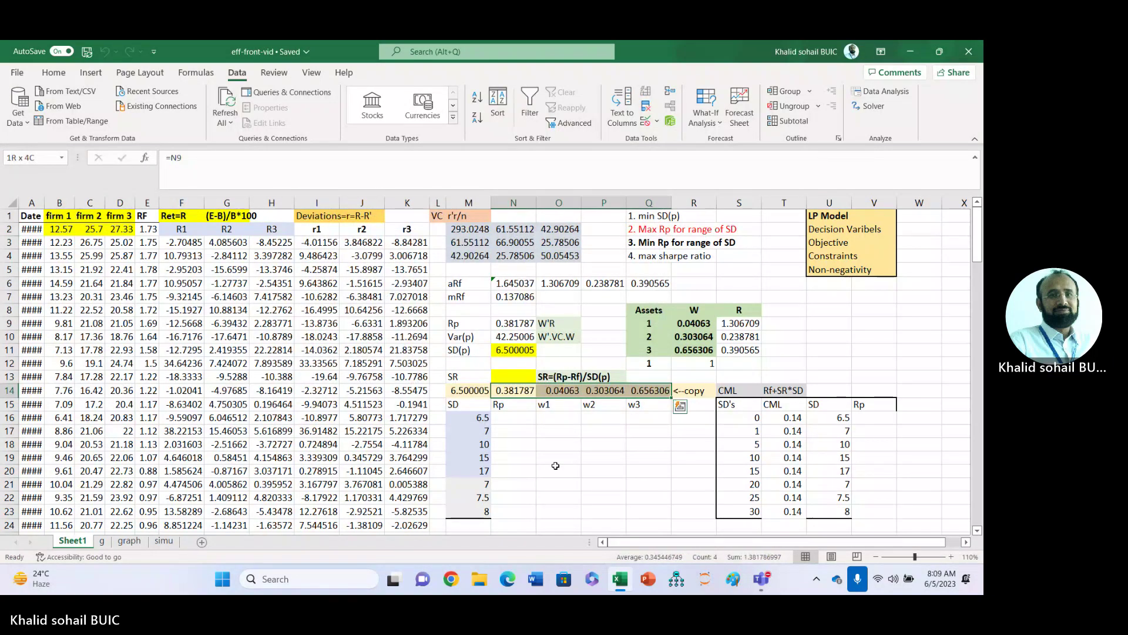
key("ctrl+c")
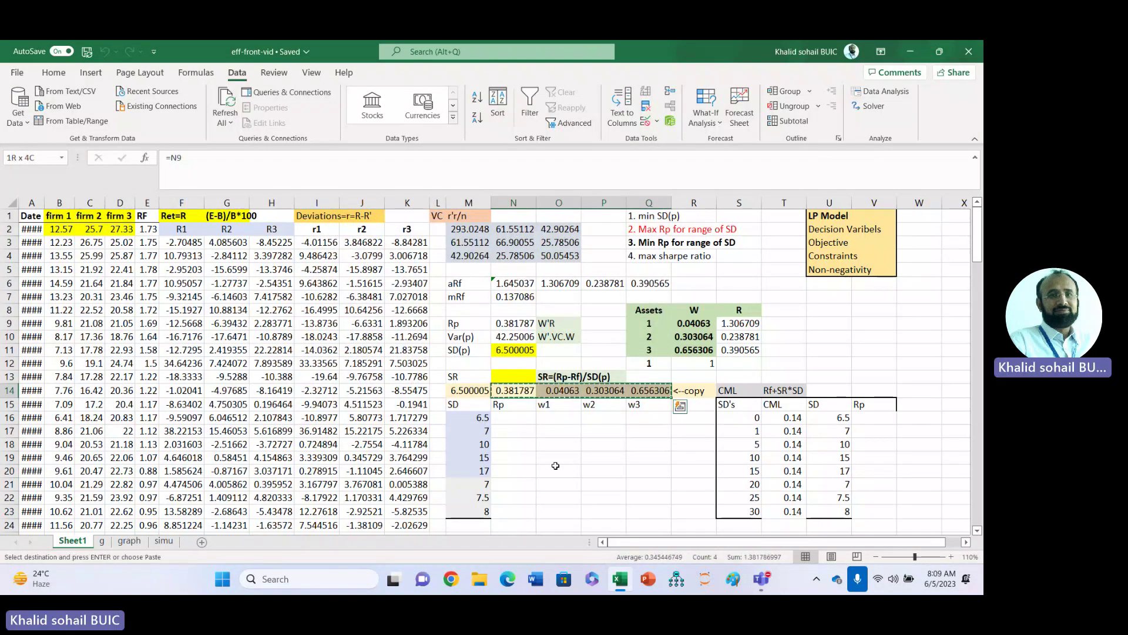
left_click(504, 420)
key("ctrl+v")
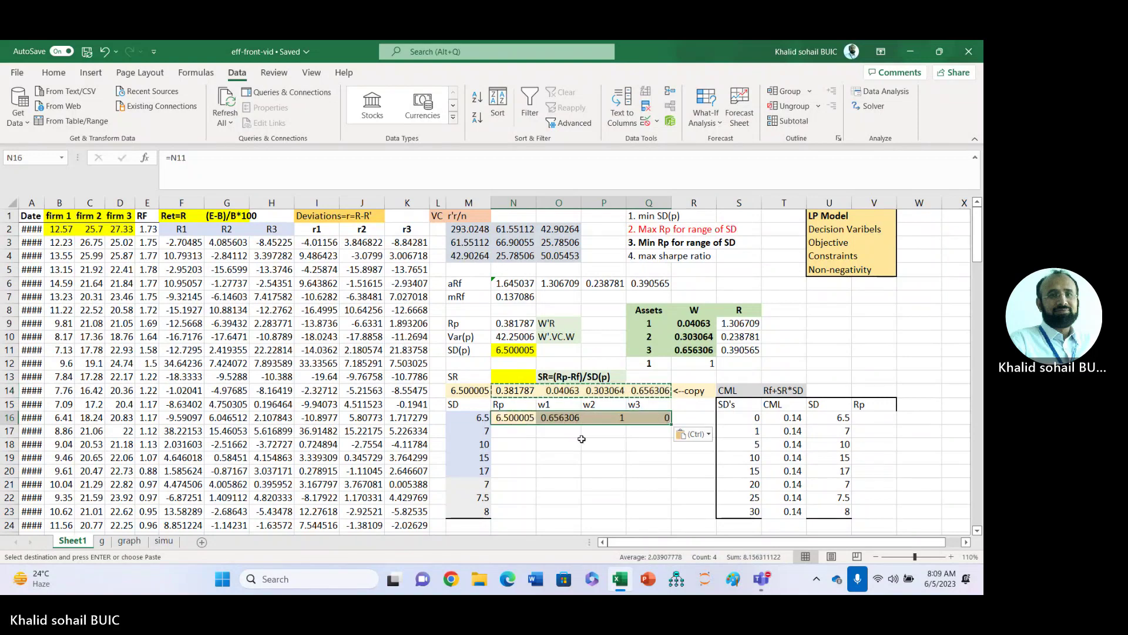
left_click(709, 436)
left_click(686, 382)
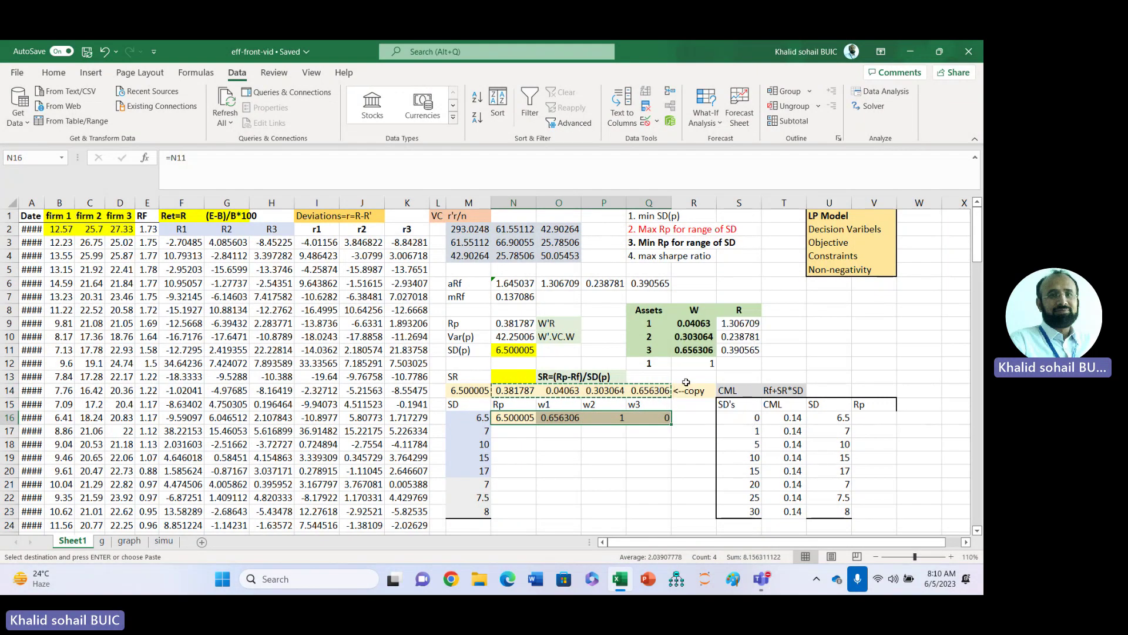
left_click(604, 457)
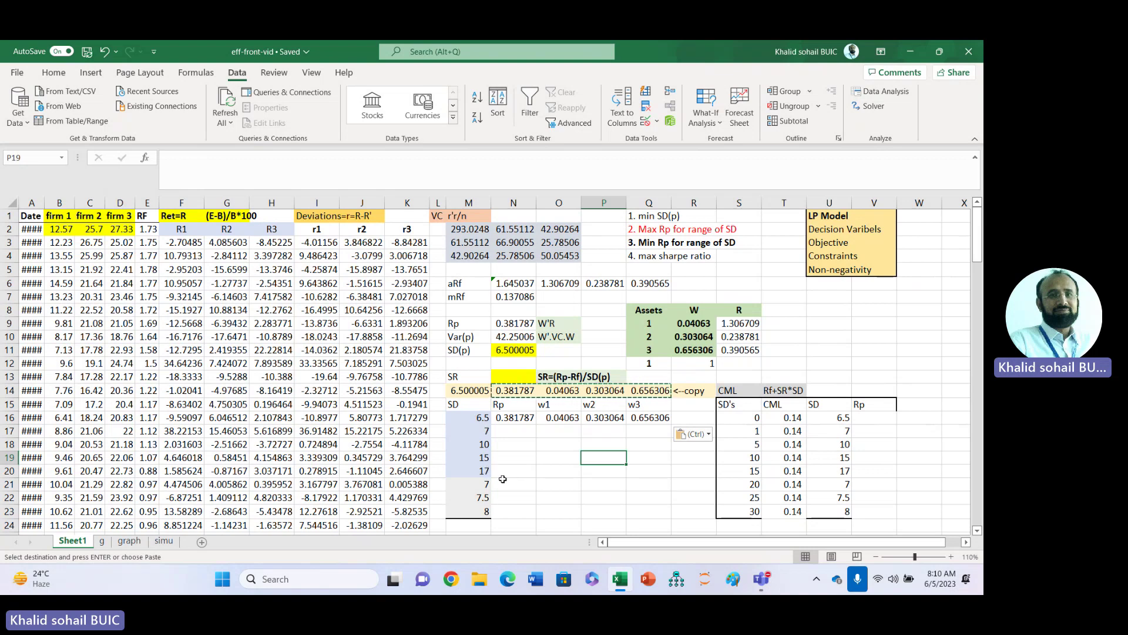
Change the Solver's SD constraint so N11 equals M17, and solve the model, keeping the solution
left_click(872, 107)
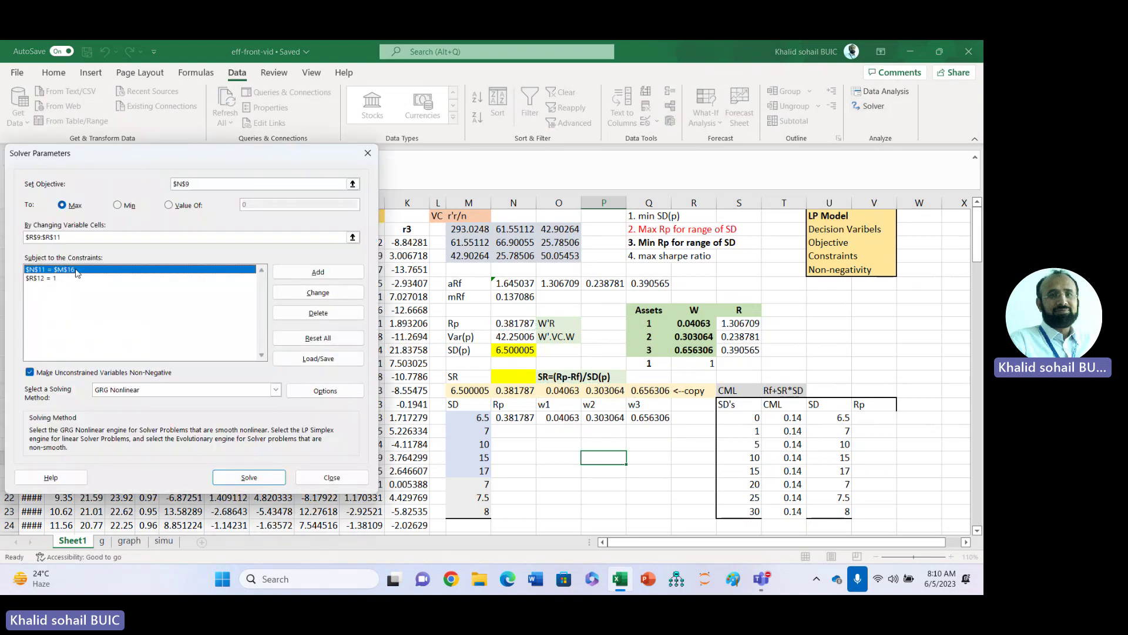
left_click(318, 290)
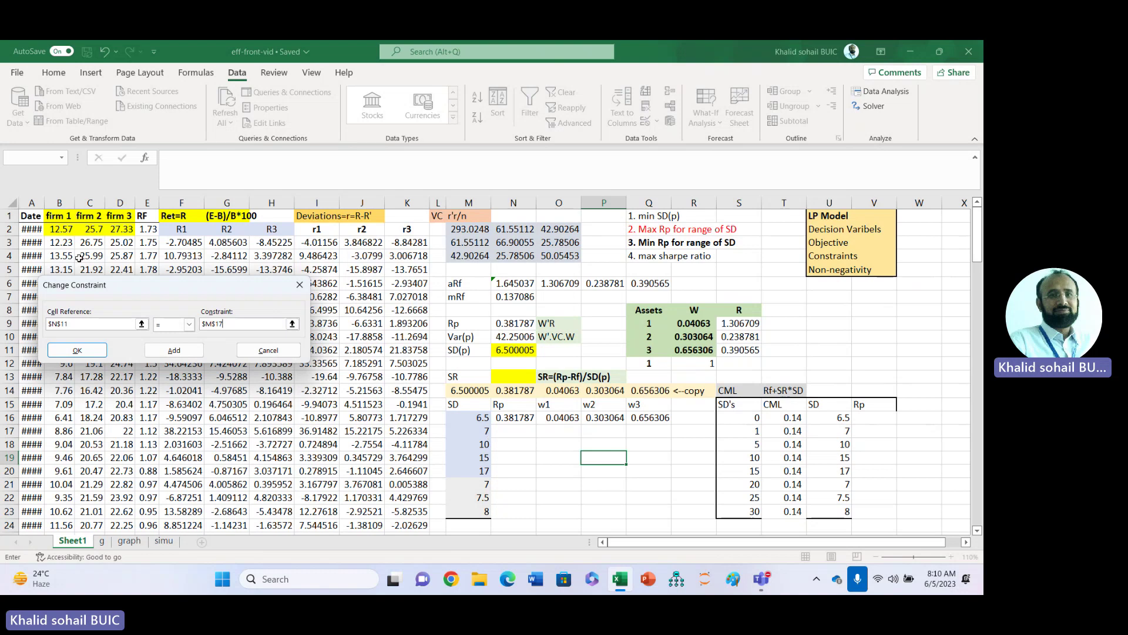
left_click(84, 351)
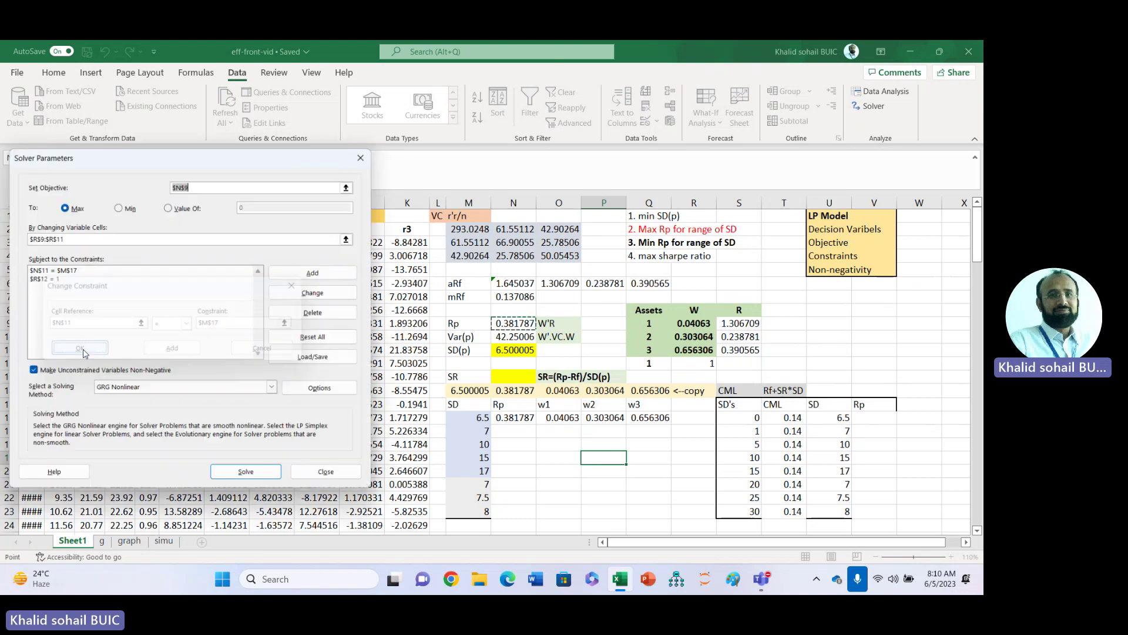
left_click(258, 479)
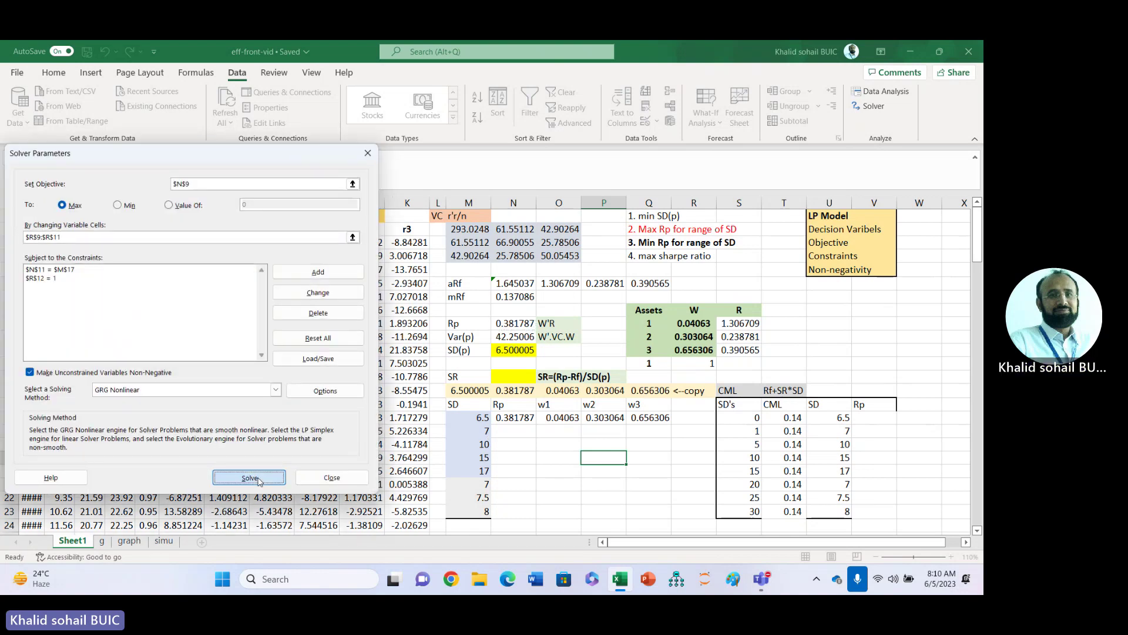
key("Return")
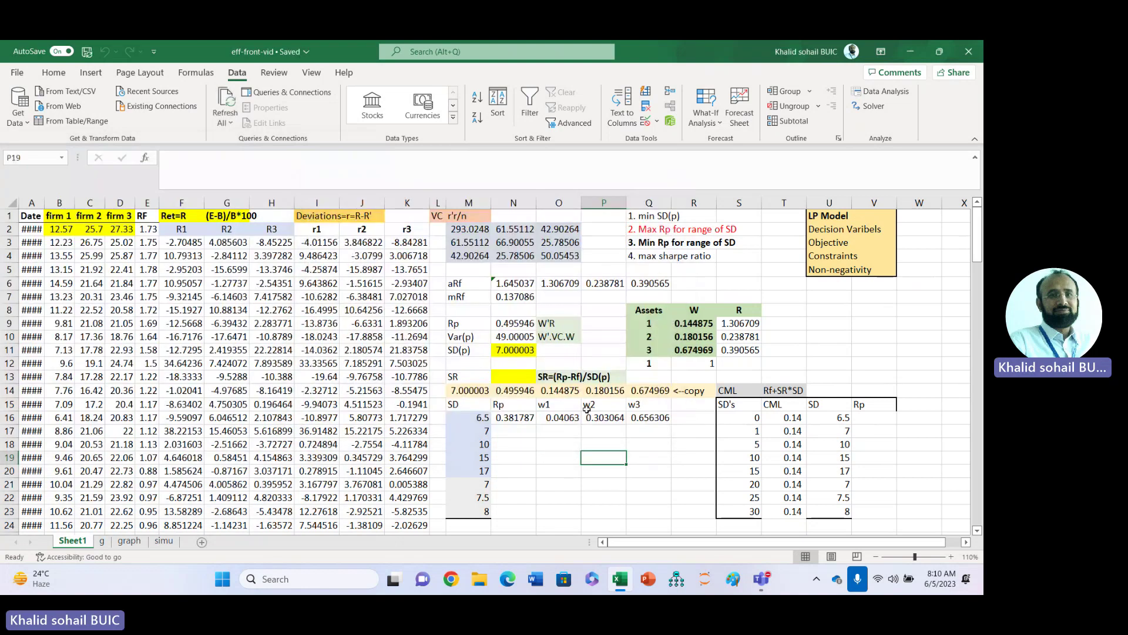
Copy the return and weights from N14:Q14 into row 17, starting at N17, as values only
left_click(506, 389)
key("shift+Right")
key("shift+Right")
key("shift+Right")
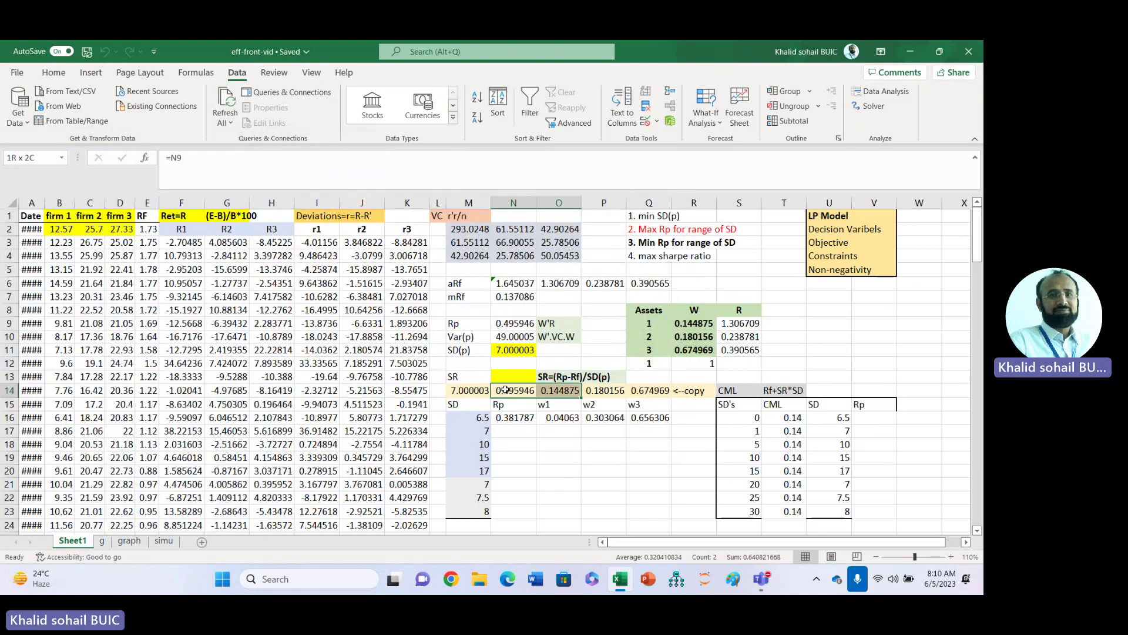
key("ctrl+c")
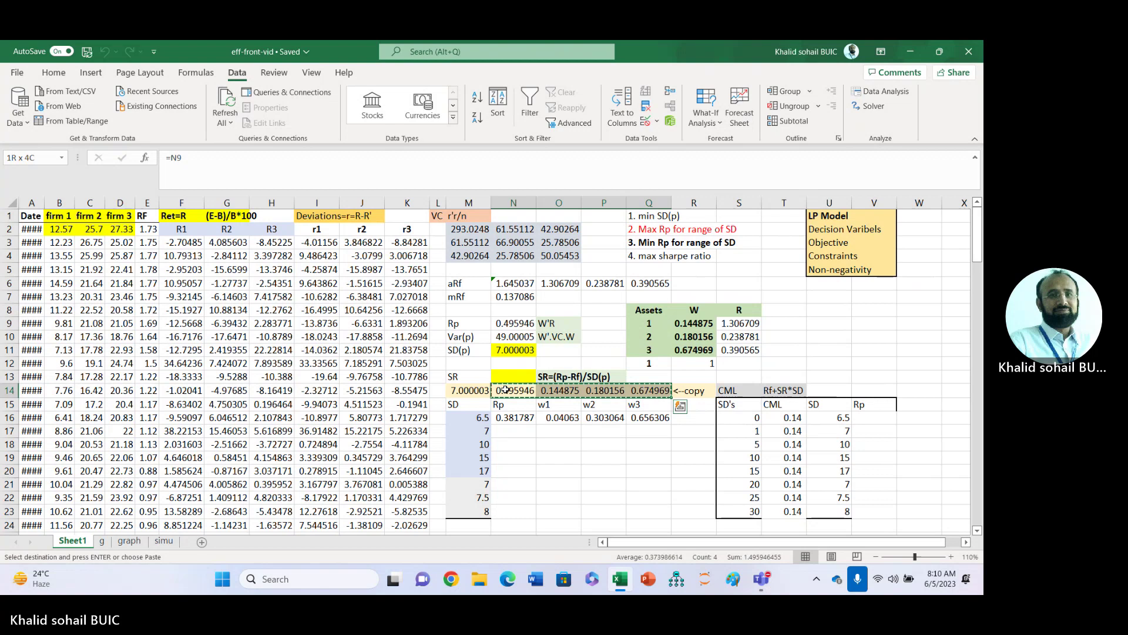
left_click(513, 431)
key("ctrl+v")
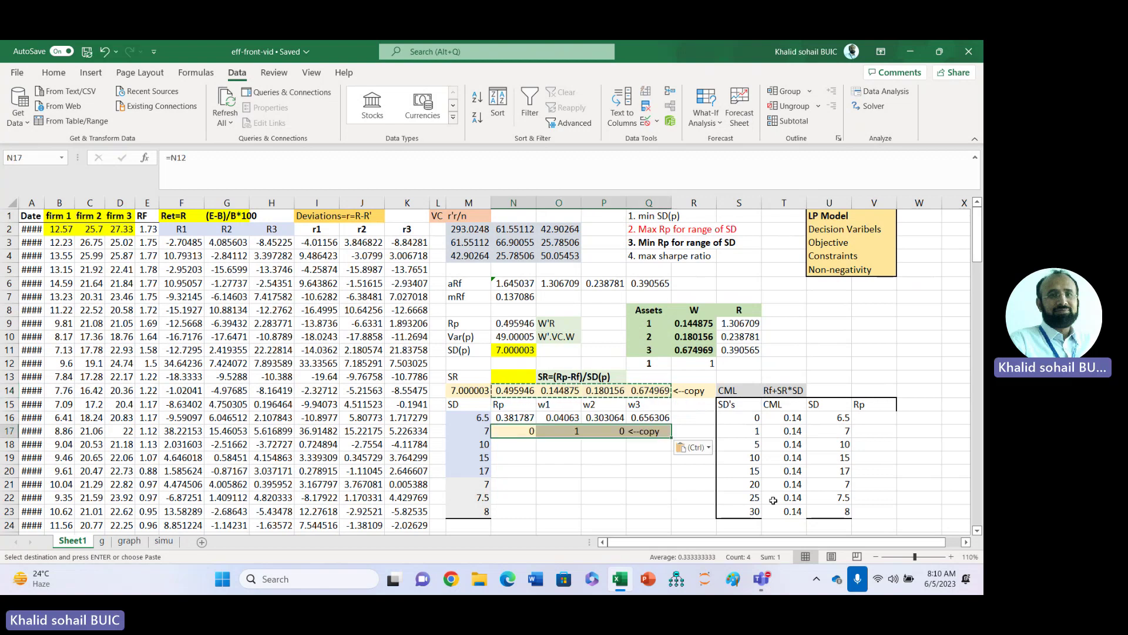
left_click(707, 448)
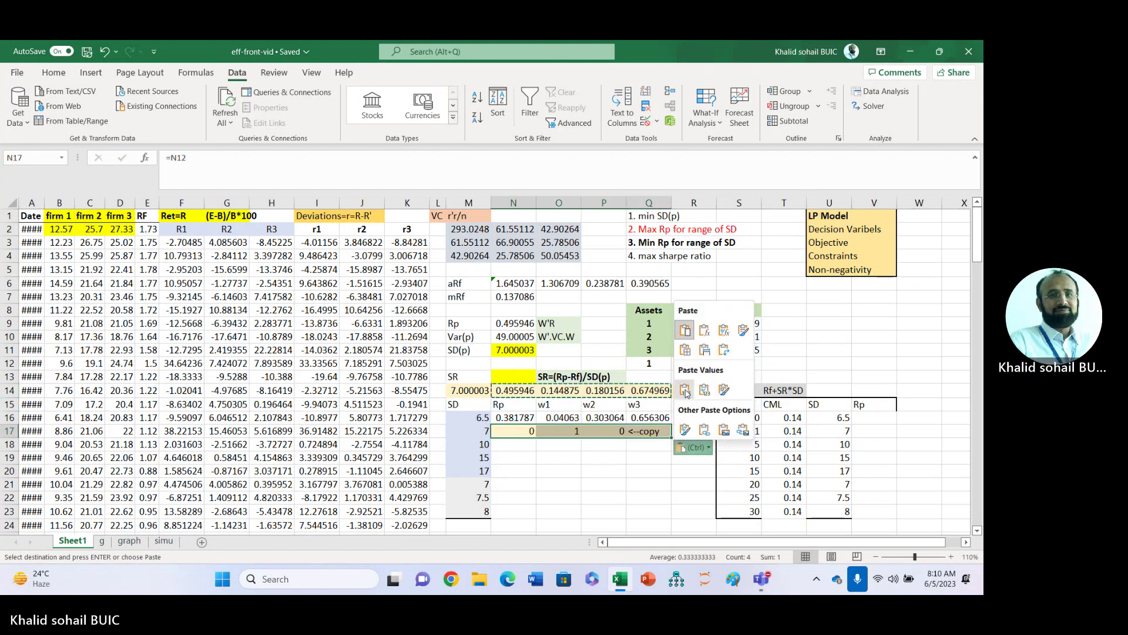
left_click(685, 391)
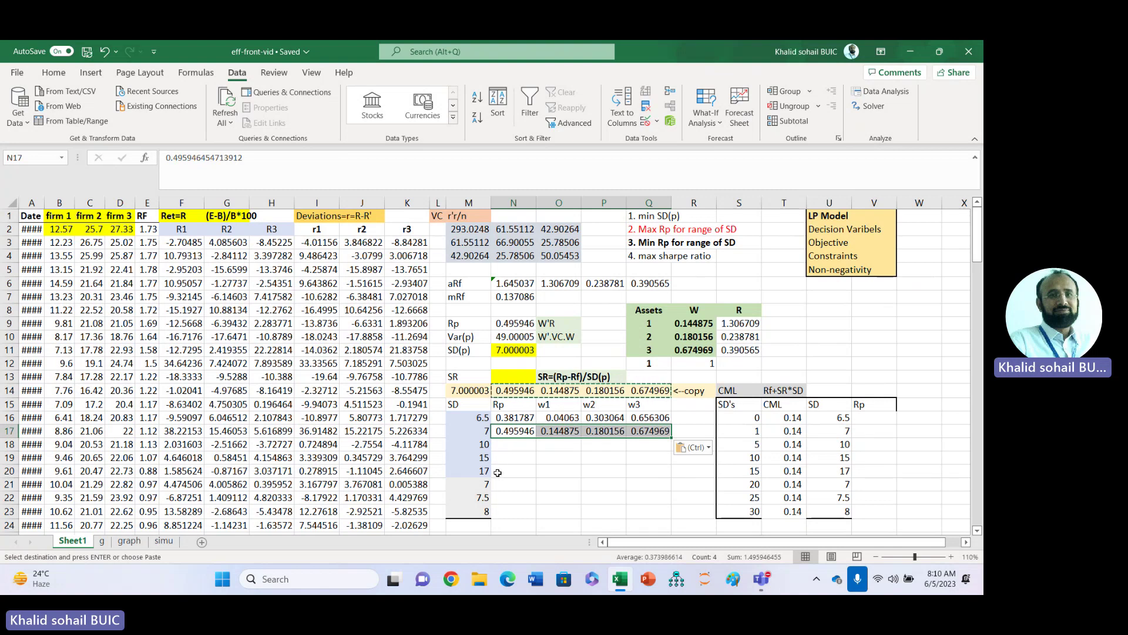
Copy the Rp values for SDs 10, 15 and 17 from D4:D6 of sheet g into N18:N20 of Sheet1
left_click(127, 543)
left_click(102, 541)
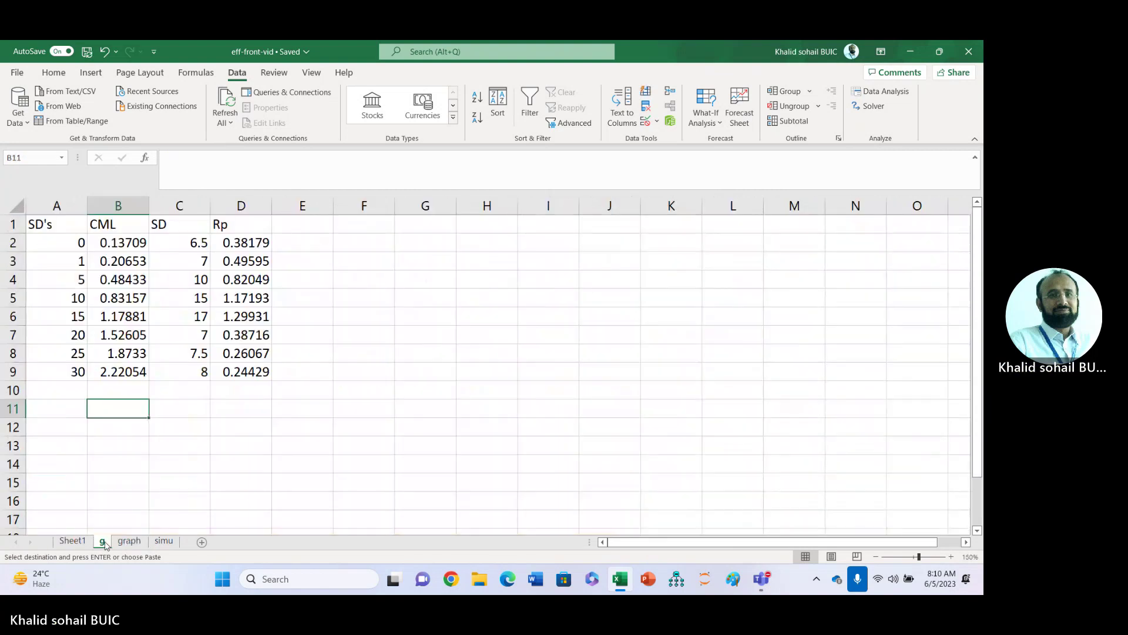
left_click(235, 281)
key("shift+Down")
key("shift+Down")
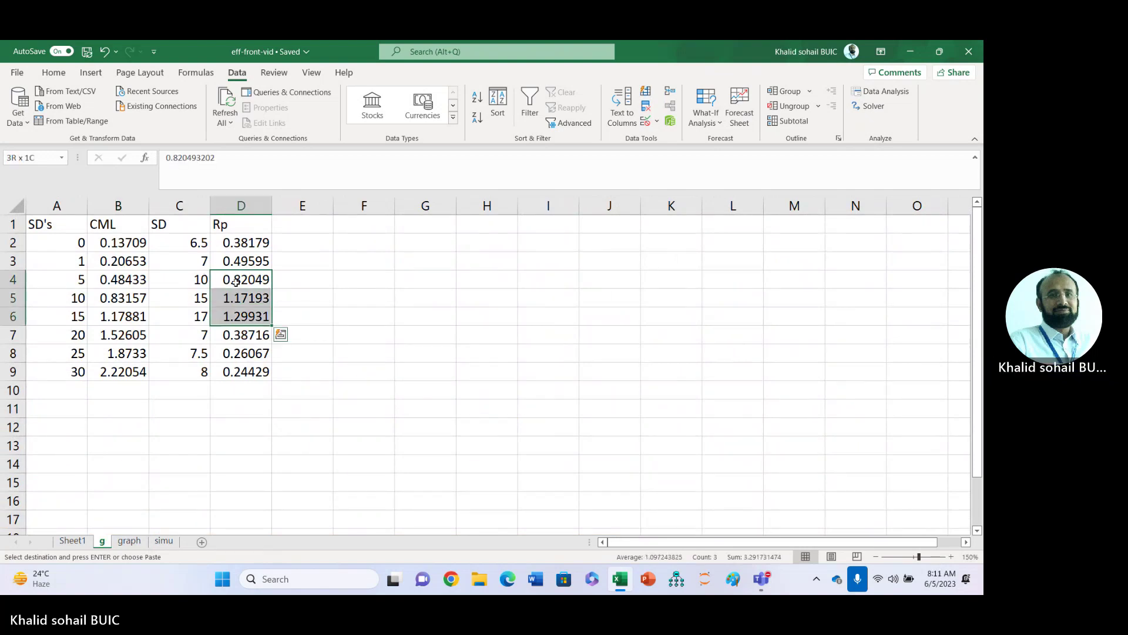
key("ctrl+c")
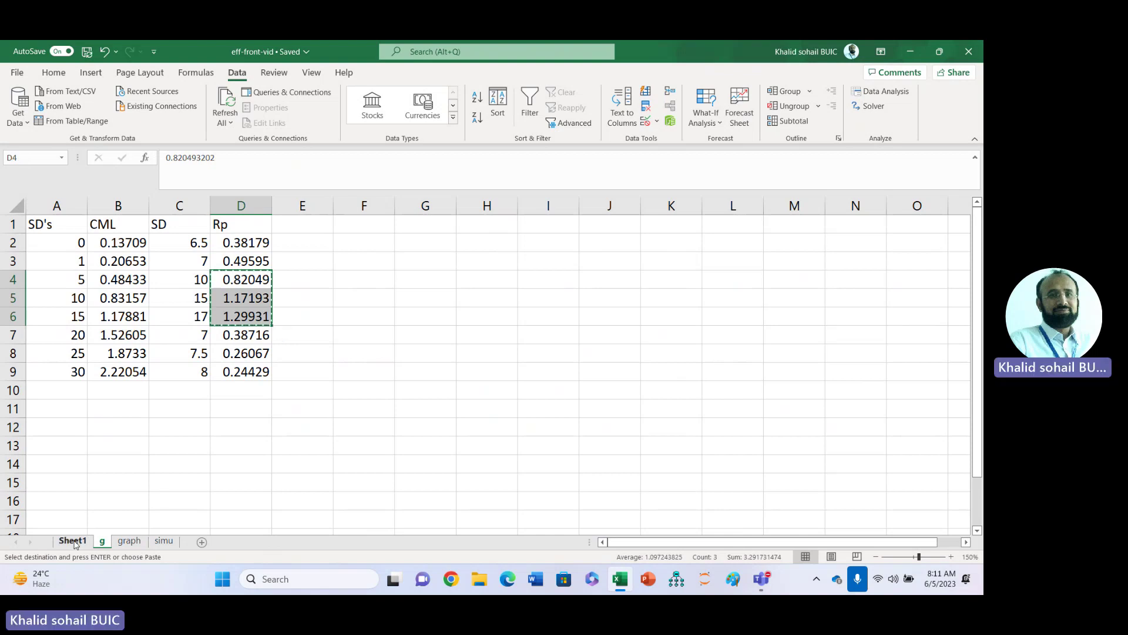
left_click(73, 540)
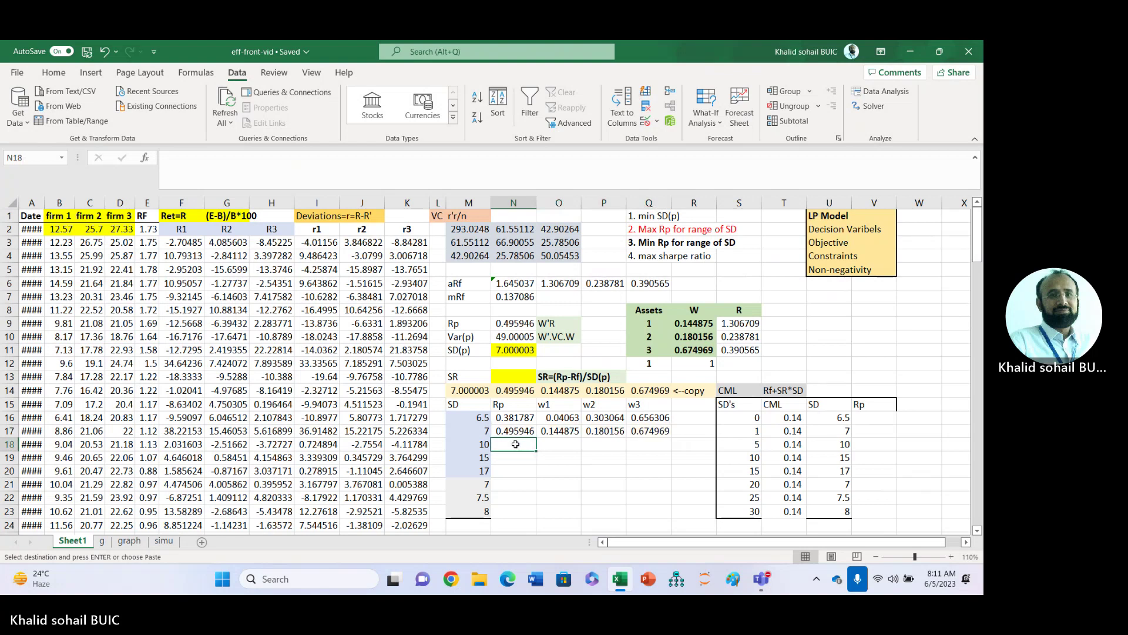
key("ctrl+v")
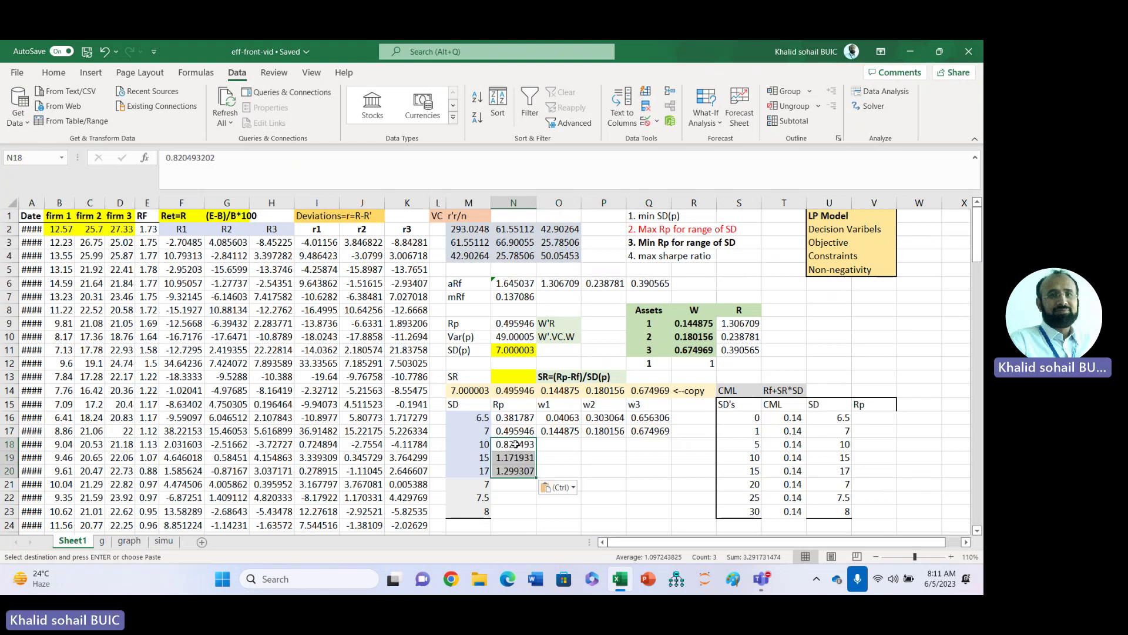
left_click(594, 473)
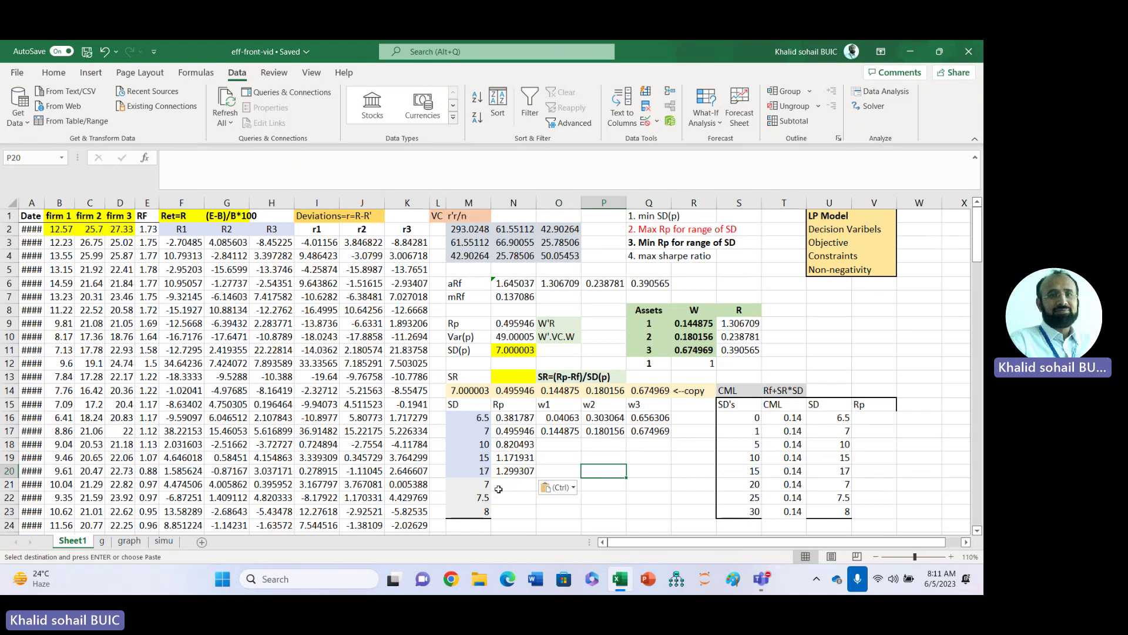
View the efficient frontier charts on the graph sheet, and return to the SD table on Sheet1
left_click(517, 483)
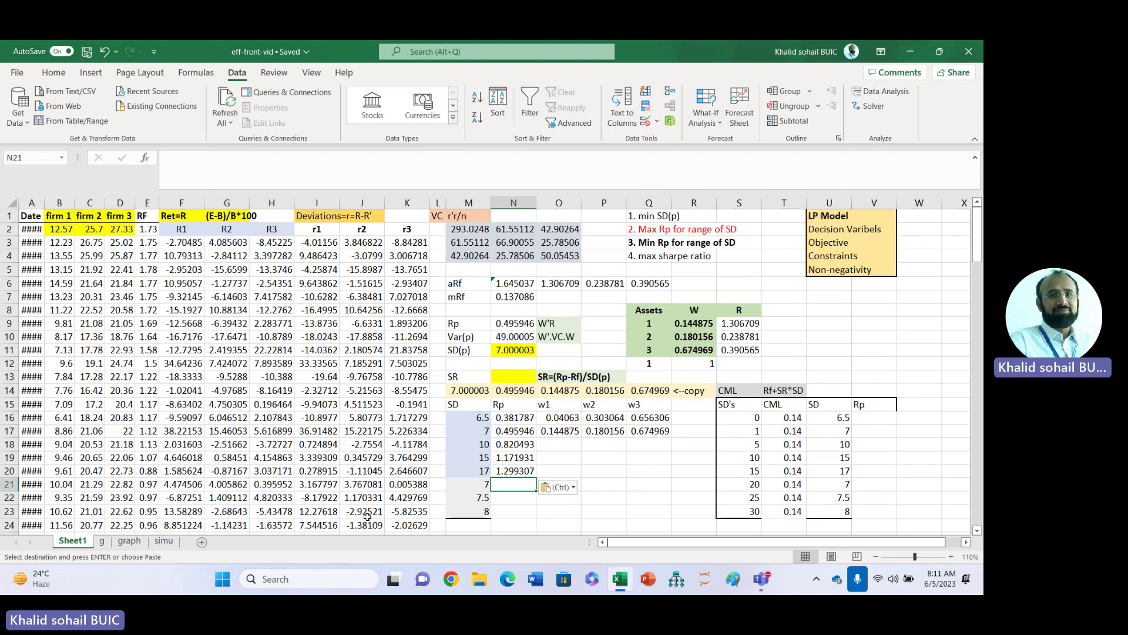
left_click(129, 541)
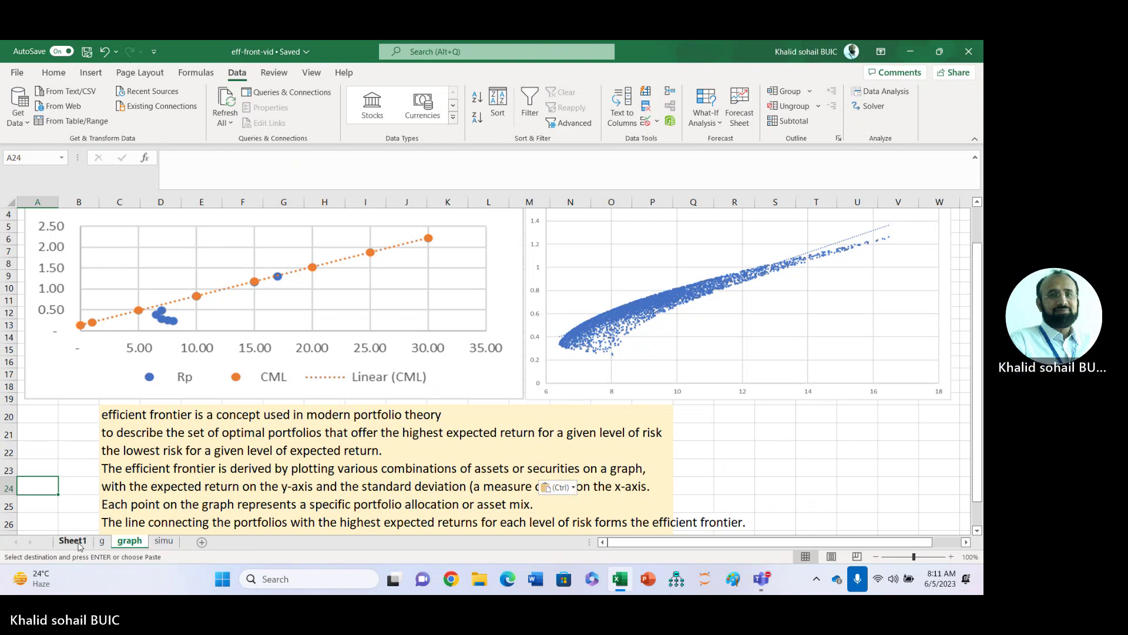
left_click(73, 541)
left_click(512, 510)
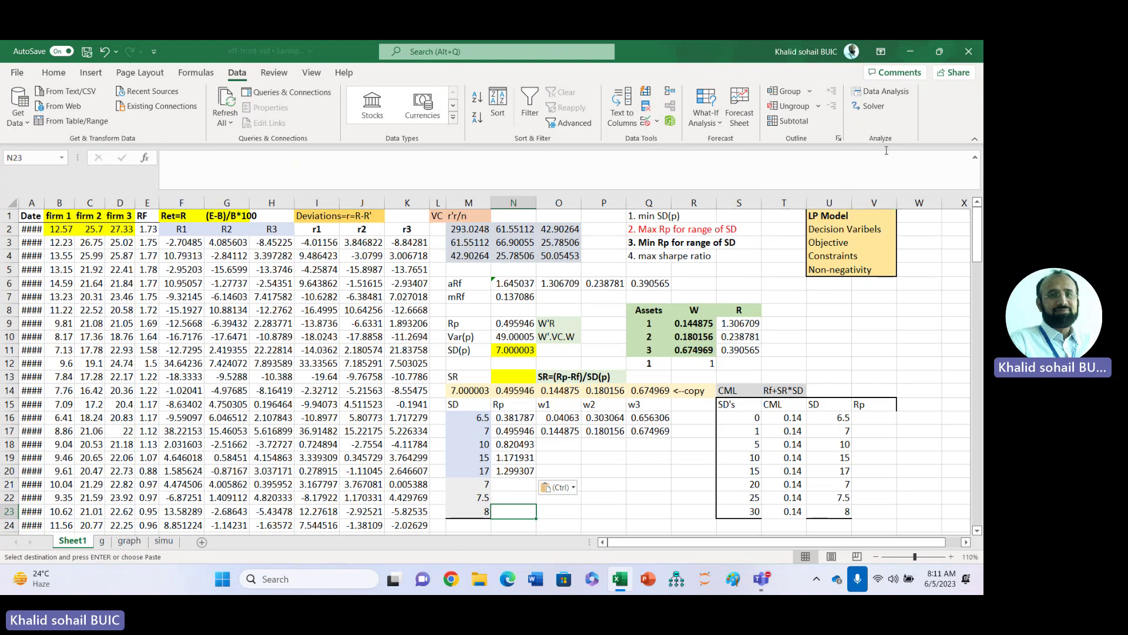
Set the Solver to minimise Rp in N9 with the SD constraint N11 equal to M23, and solve the model, keeping the solution
left_click(869, 108)
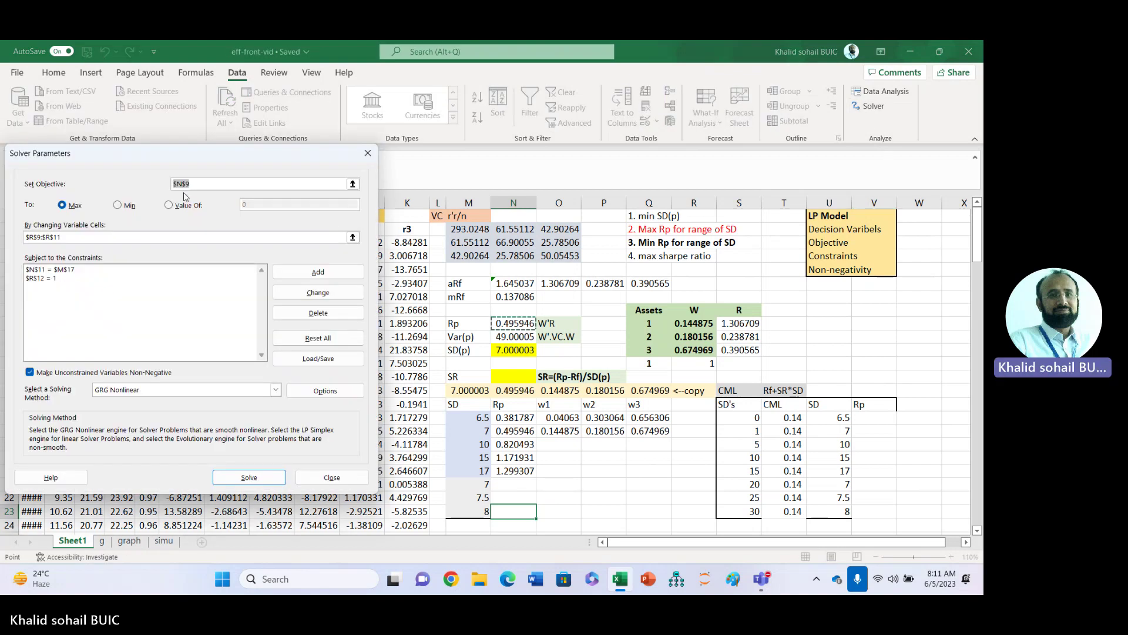
left_click(117, 205)
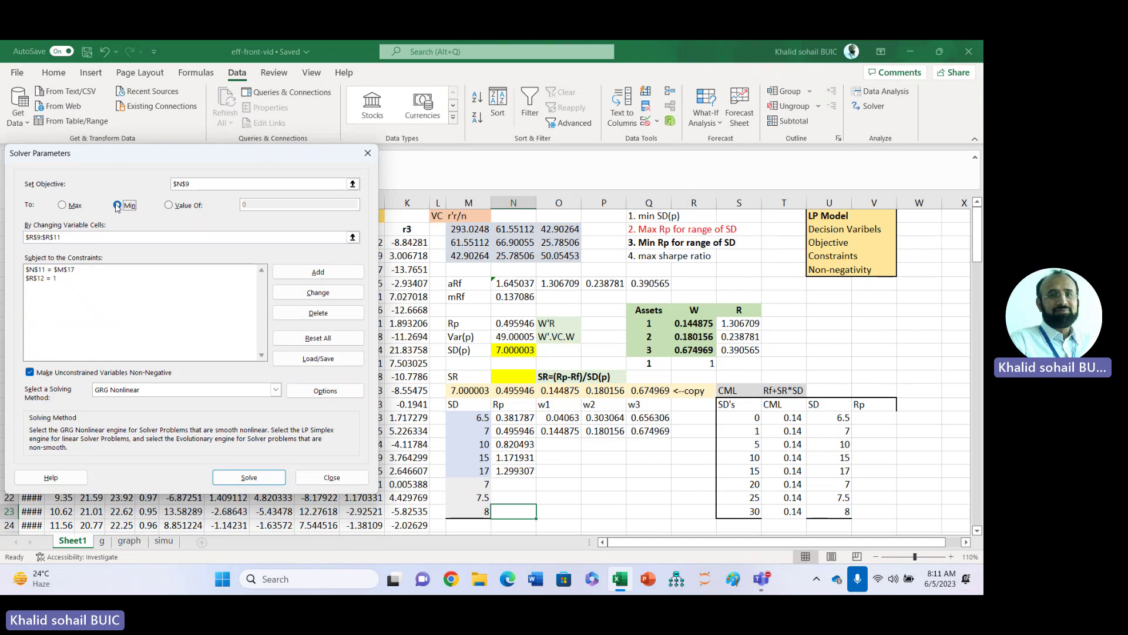
left_click(74, 271)
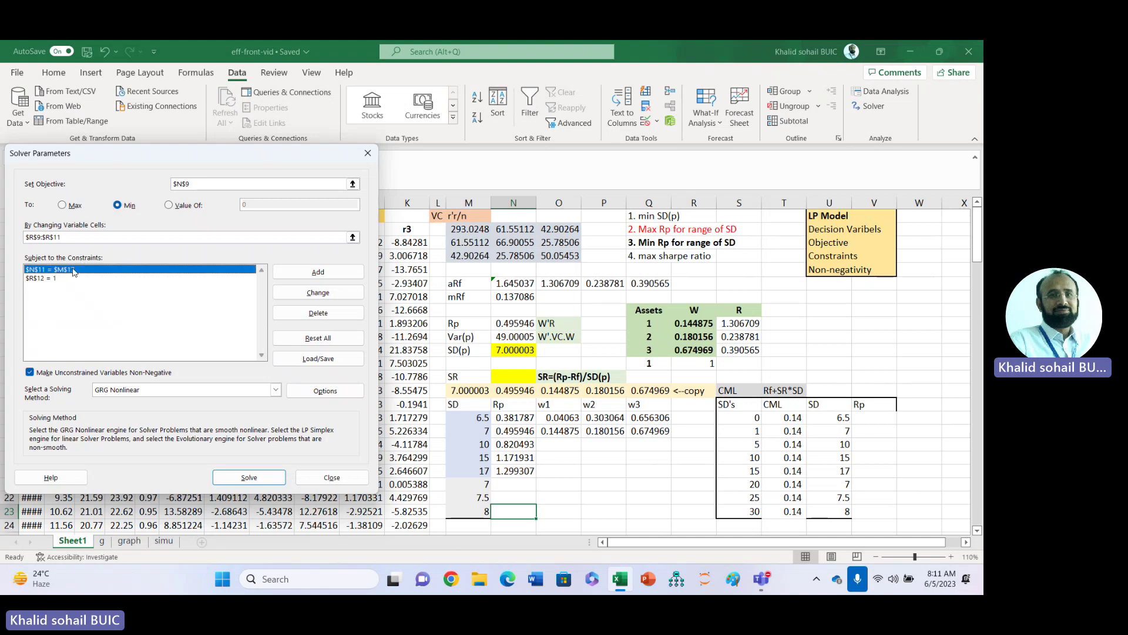
left_click(318, 293)
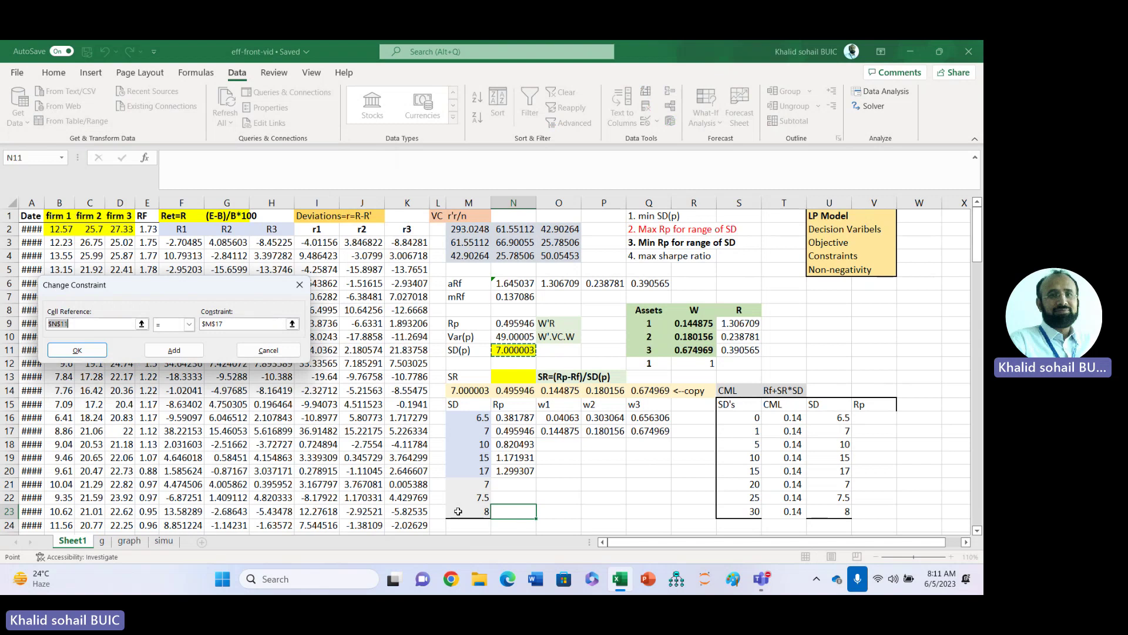
left_click(225, 323)
left_click(225, 321)
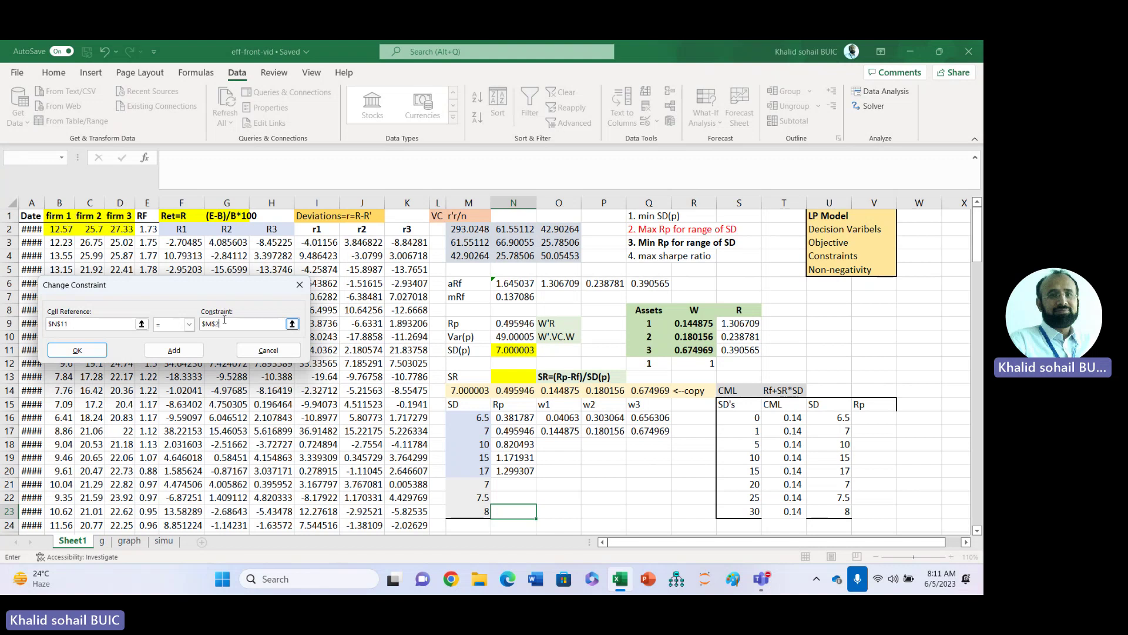
left_click(78, 351)
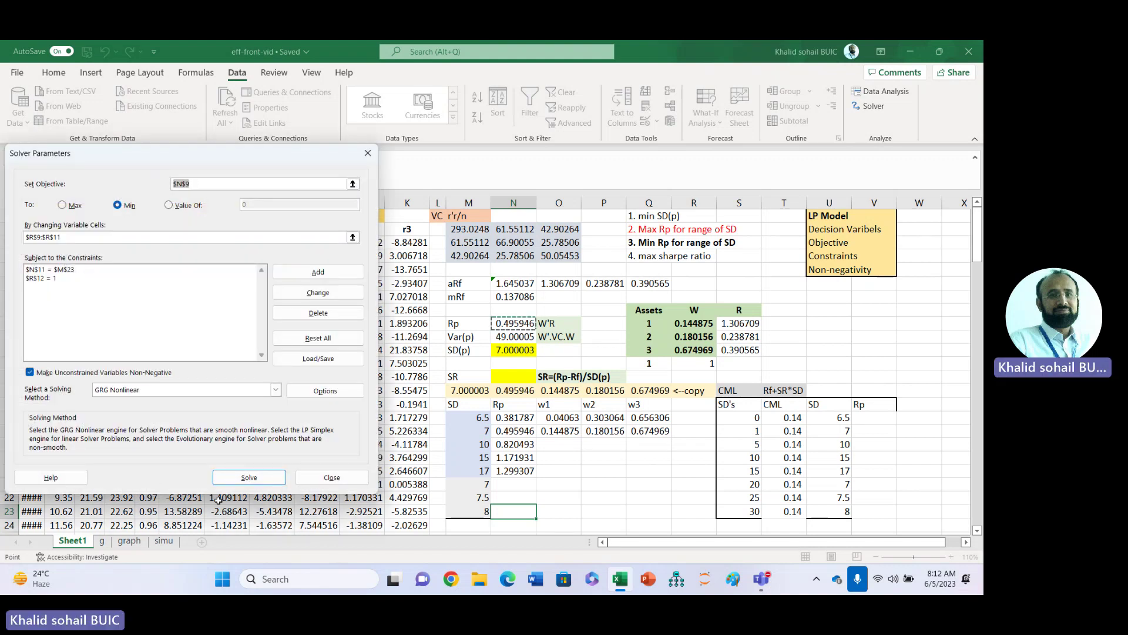
left_click(249, 477)
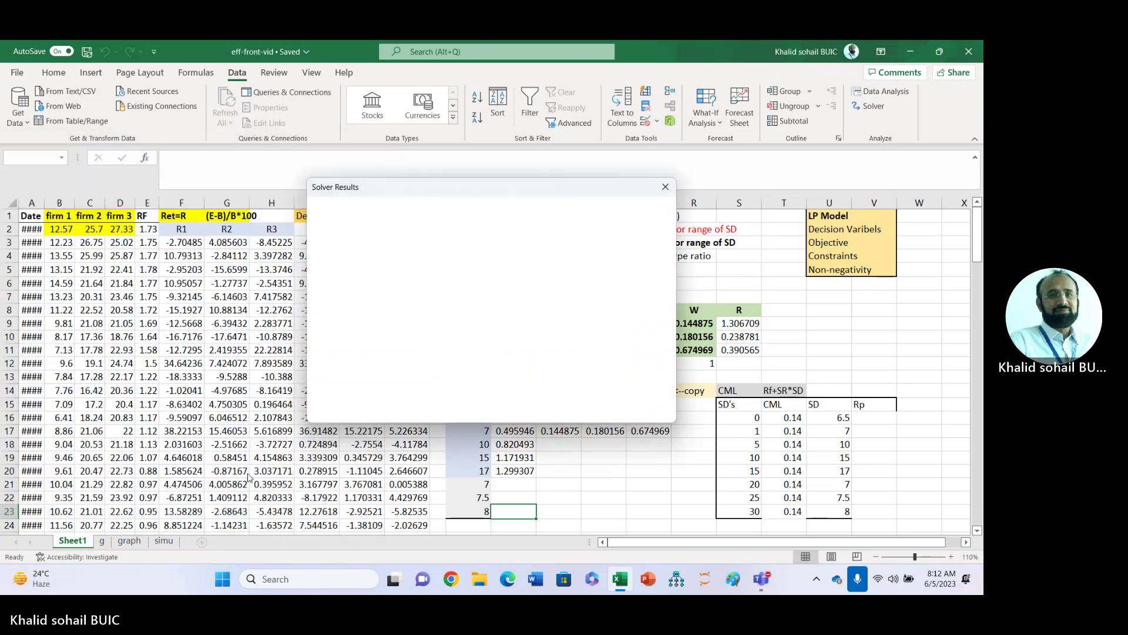
left_click(341, 330)
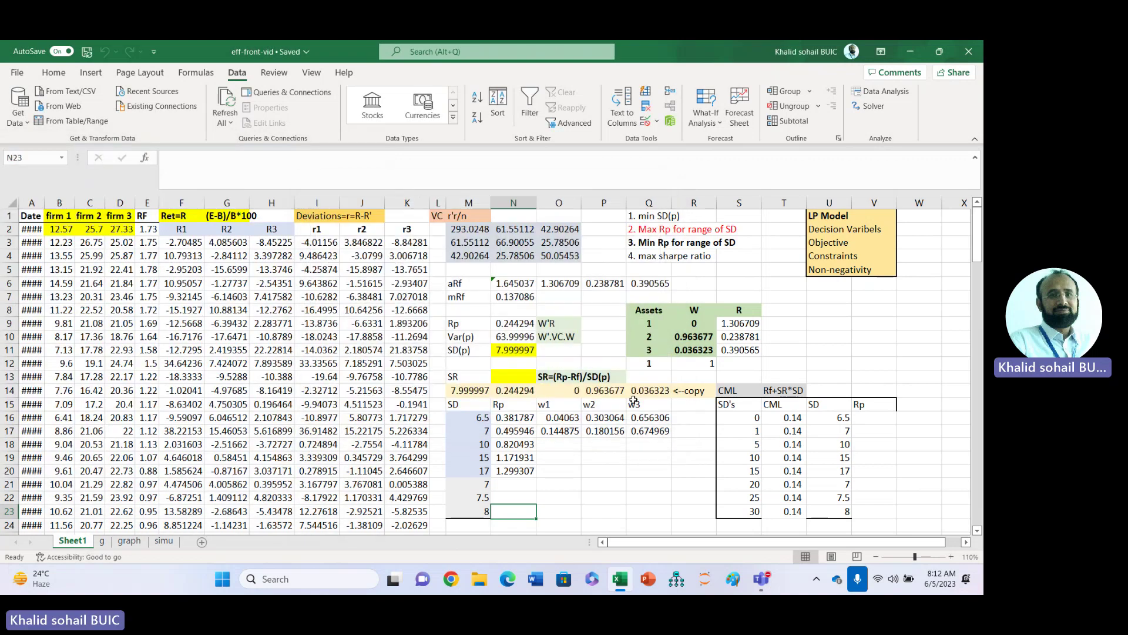
Copy the return and weights from N14:Q14 into row 23, starting at N23, as values only
left_click(516, 392)
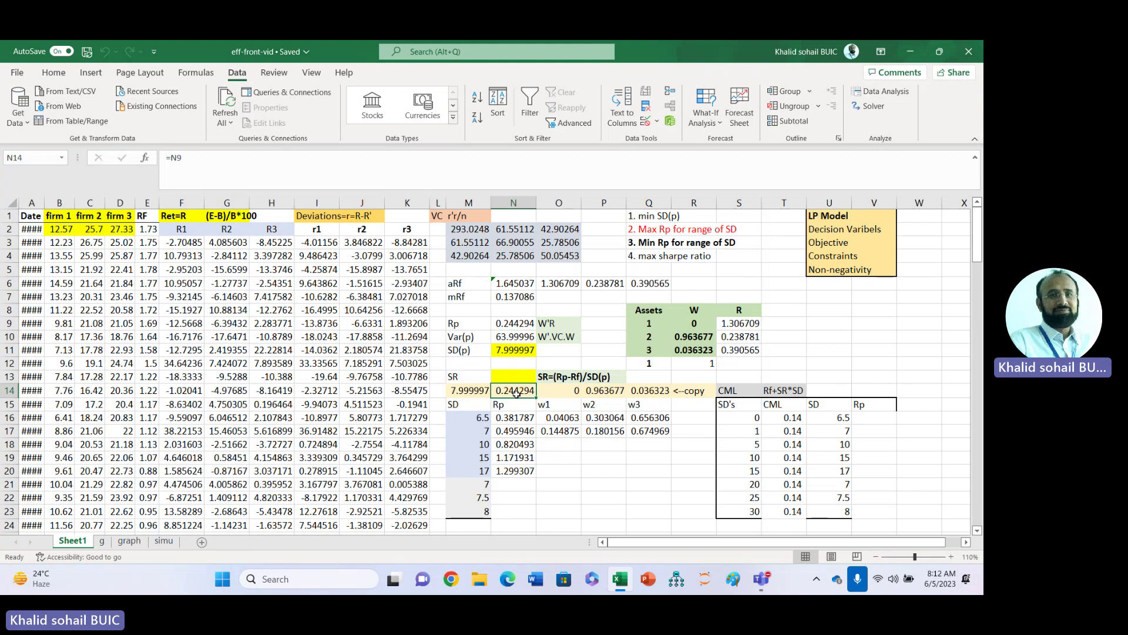
key("shift+Right")
key("shift+Right")
key("shift+Right")
key("ctrl+c")
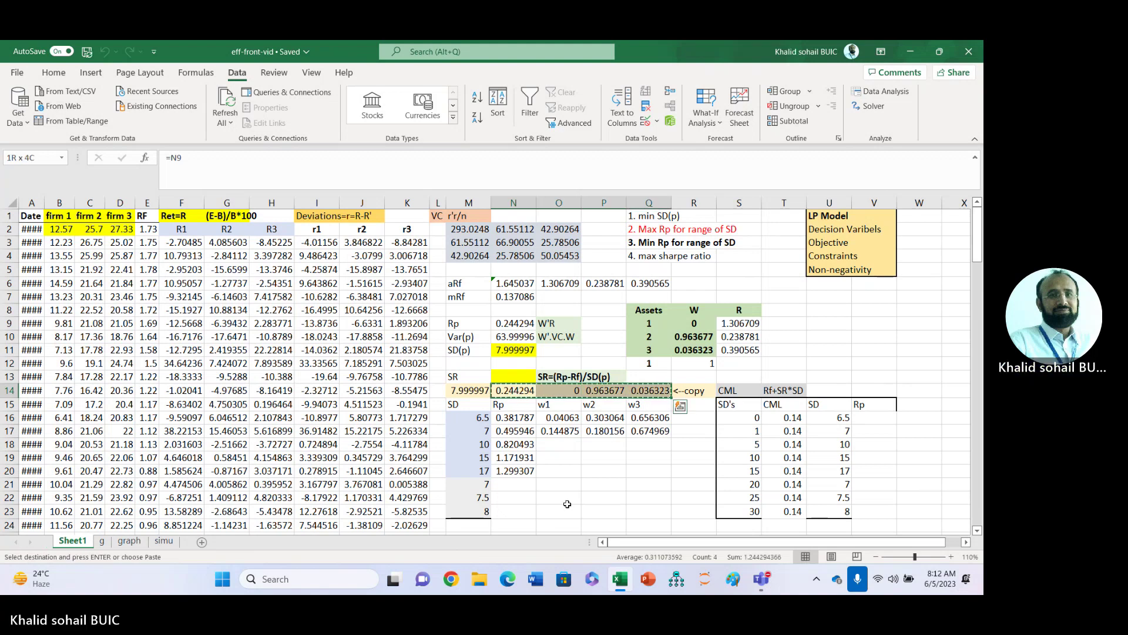
left_click(505, 513)
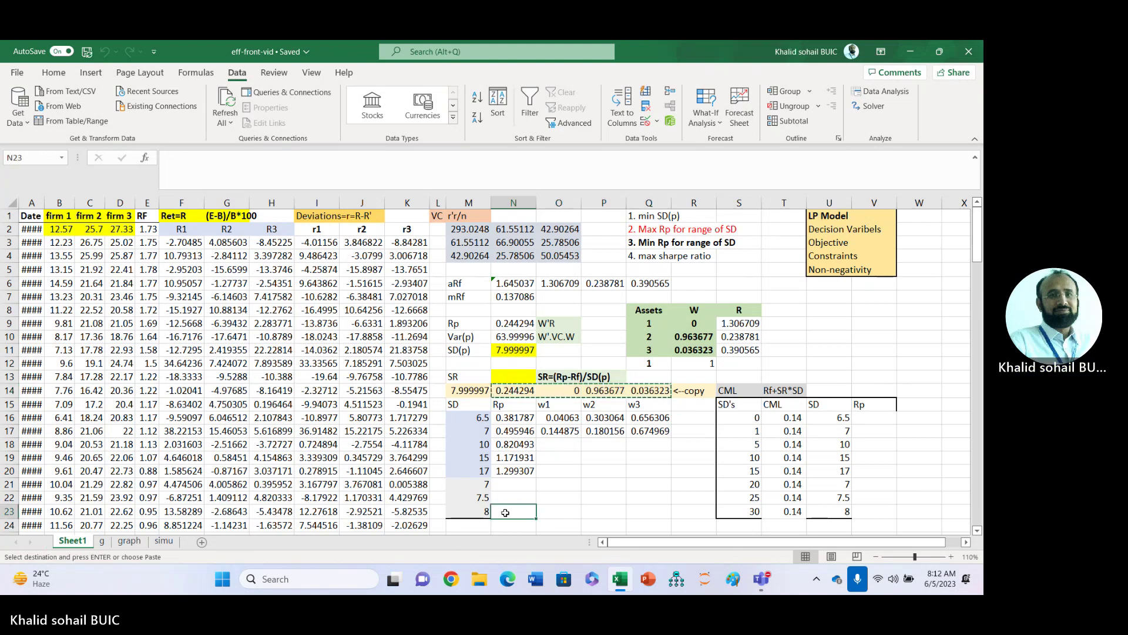
key("ctrl+v")
left_click(707, 513)
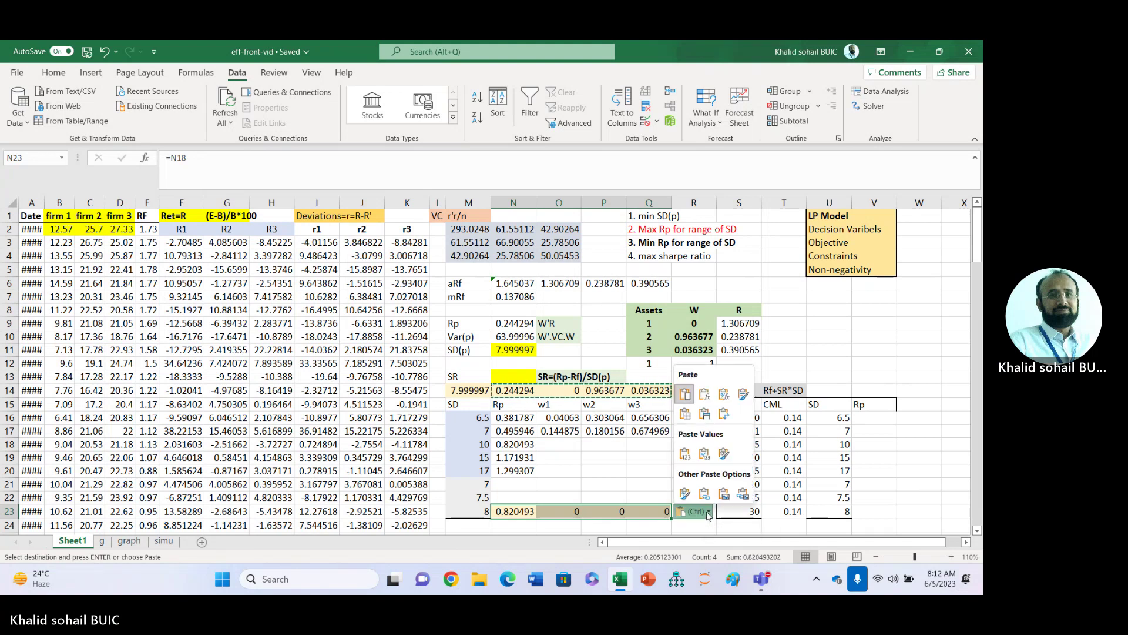
left_click(684, 453)
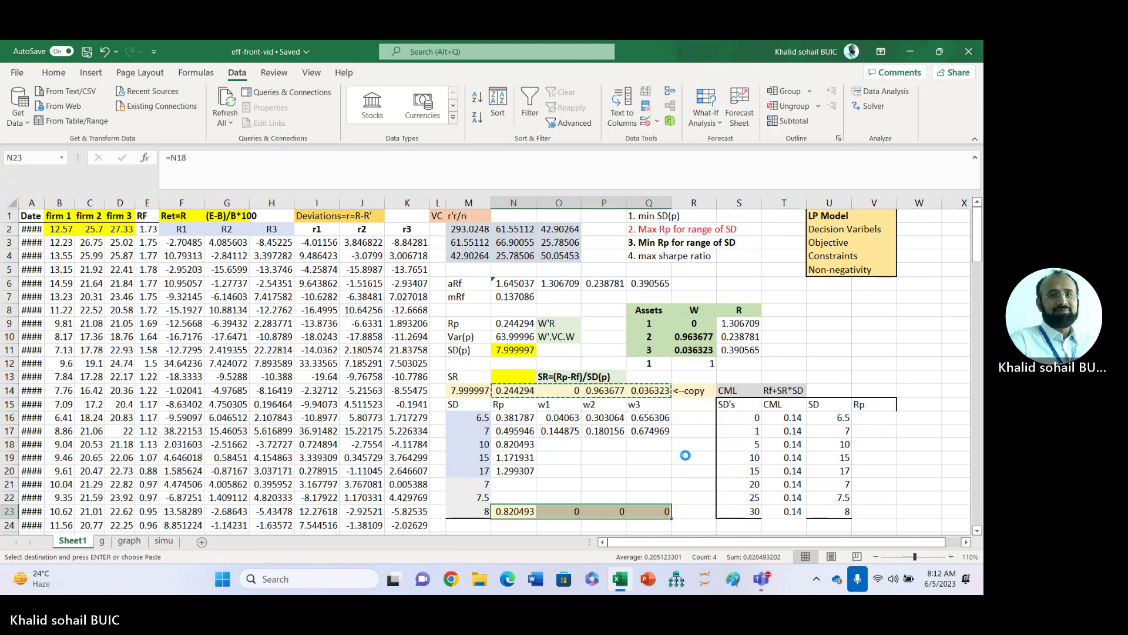
Copy the minimum Rp values for SDs 7 and 7.5 from D7:D8 of sheet g into N21:N22 of Sheet1
left_click(510, 487)
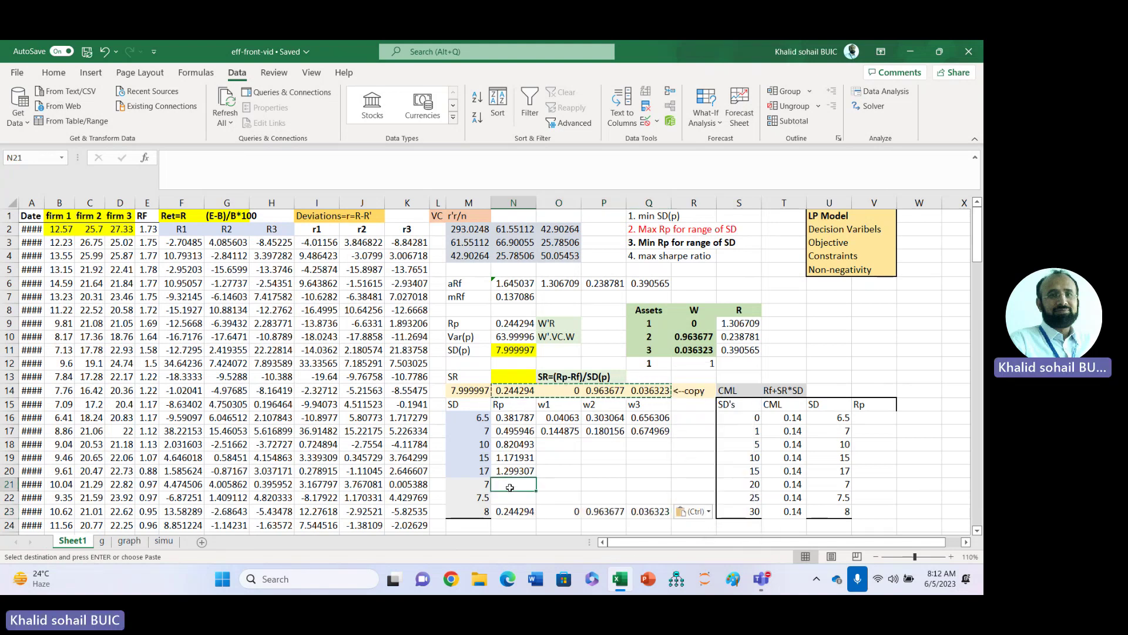
left_click(101, 541)
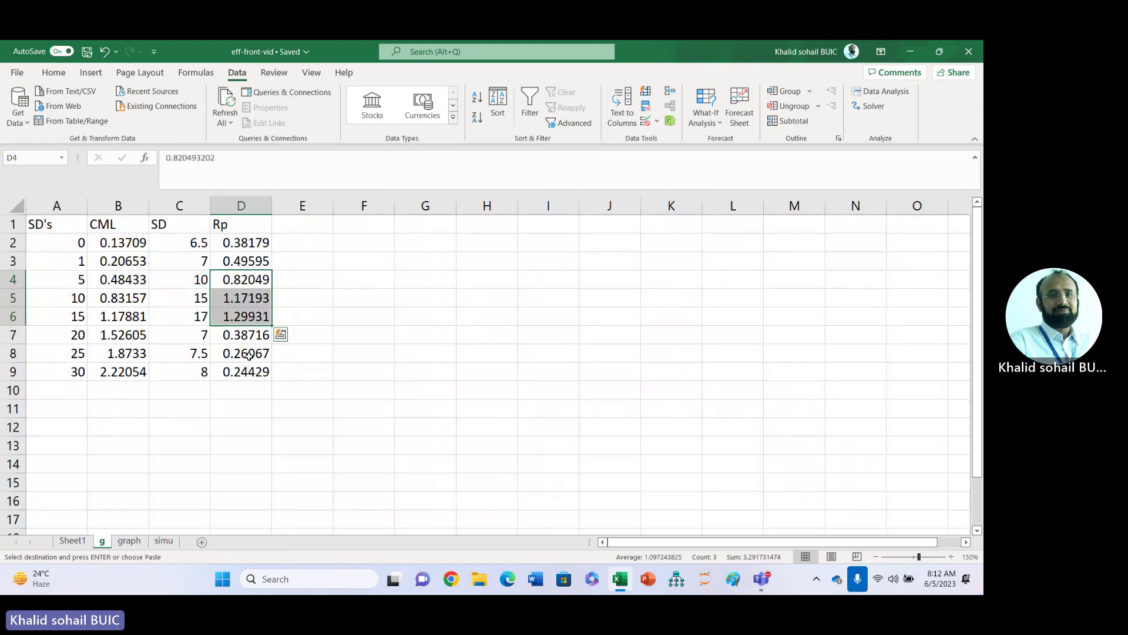
left_click(238, 336)
key("shift+Down")
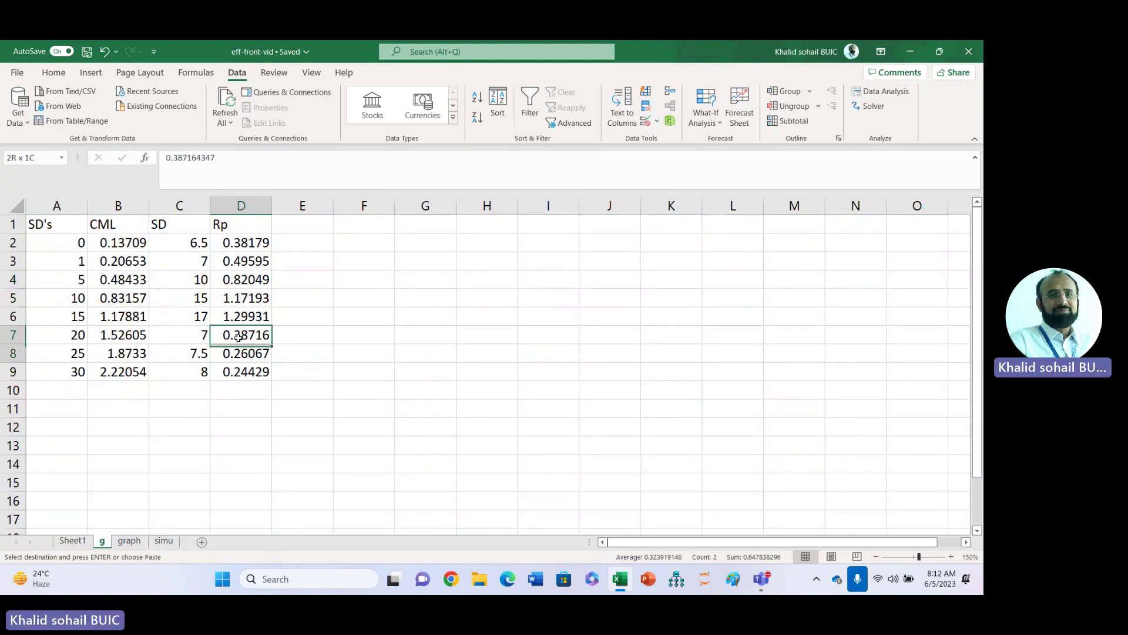
key("ctrl+c")
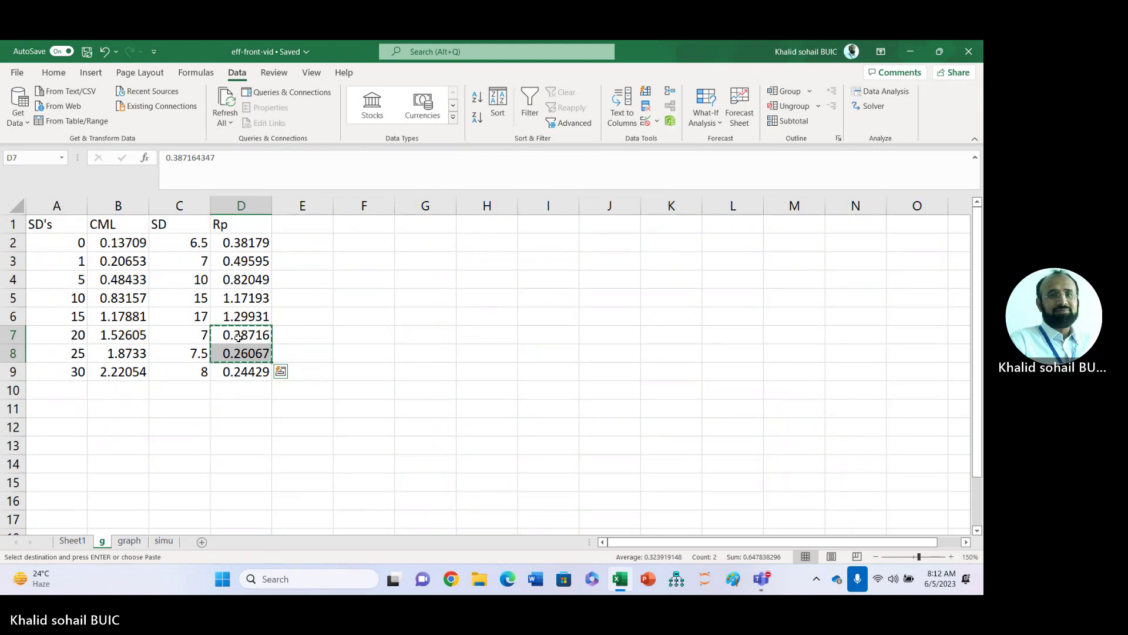
left_click(71, 541)
key("ctrl+v")
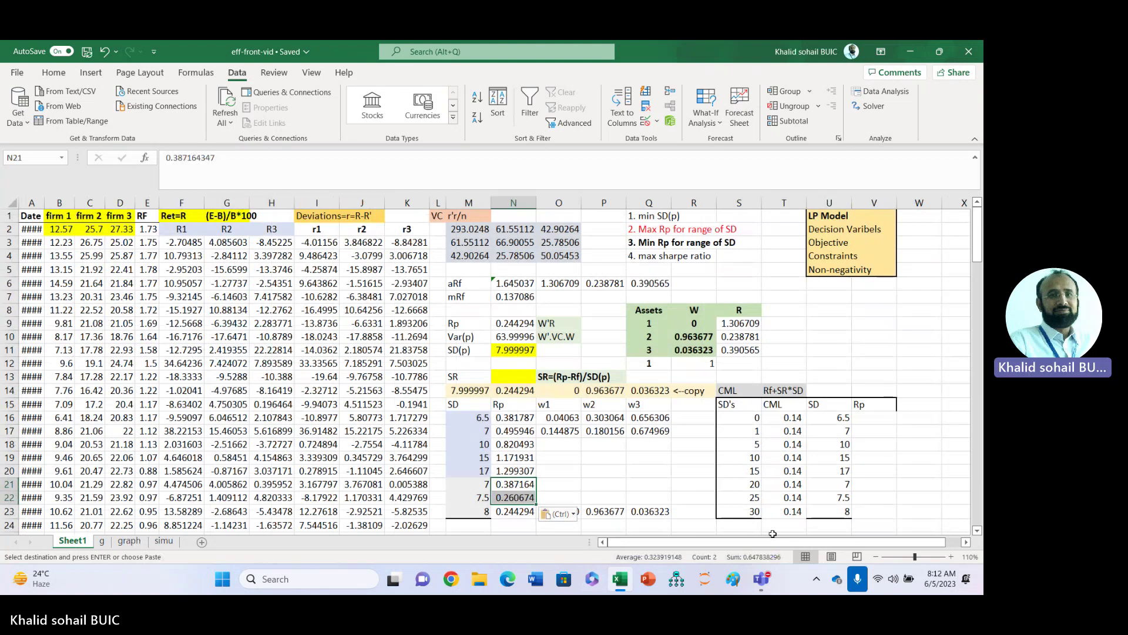
left_click(564, 458)
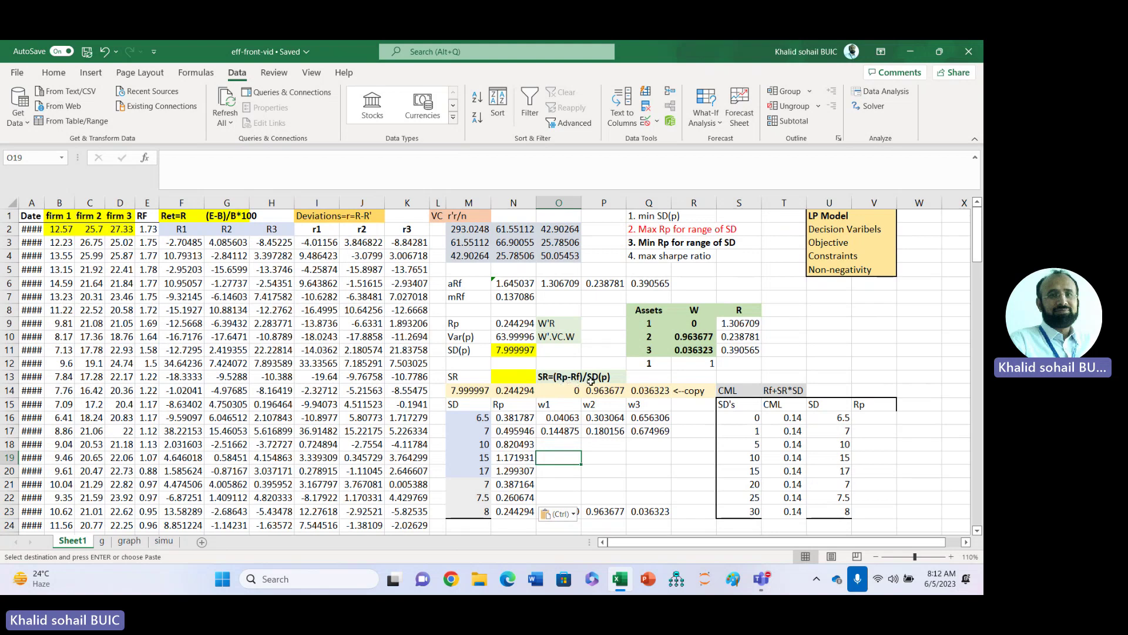
Calculate the Sharpe ratio in N13 with the formula =(N9-N7)/N11
left_click(514, 376)
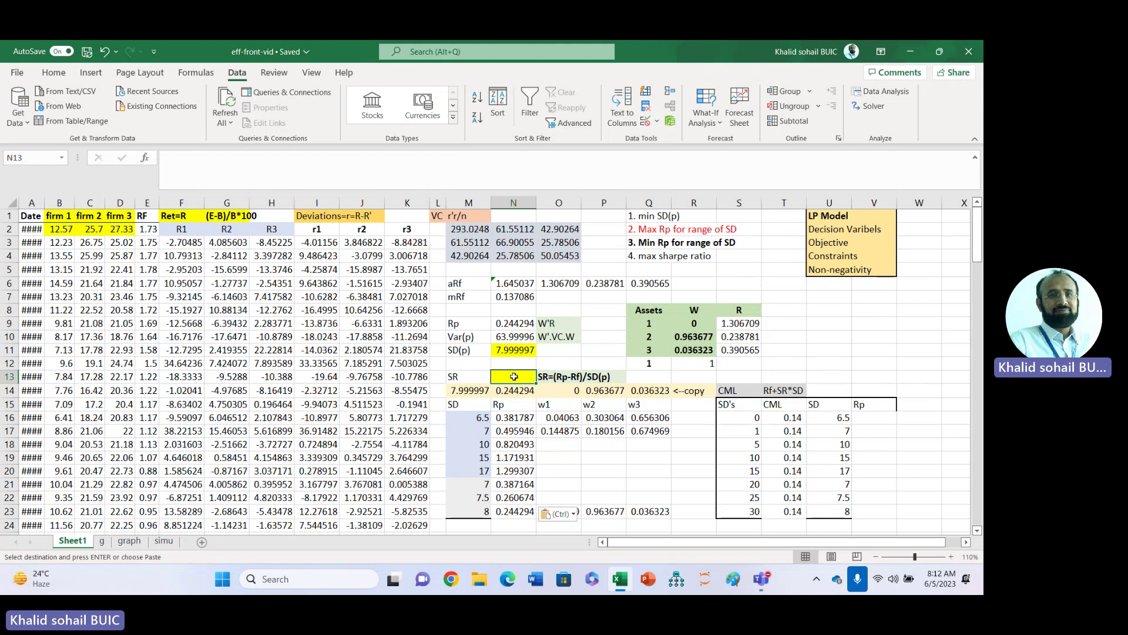
type("=(")
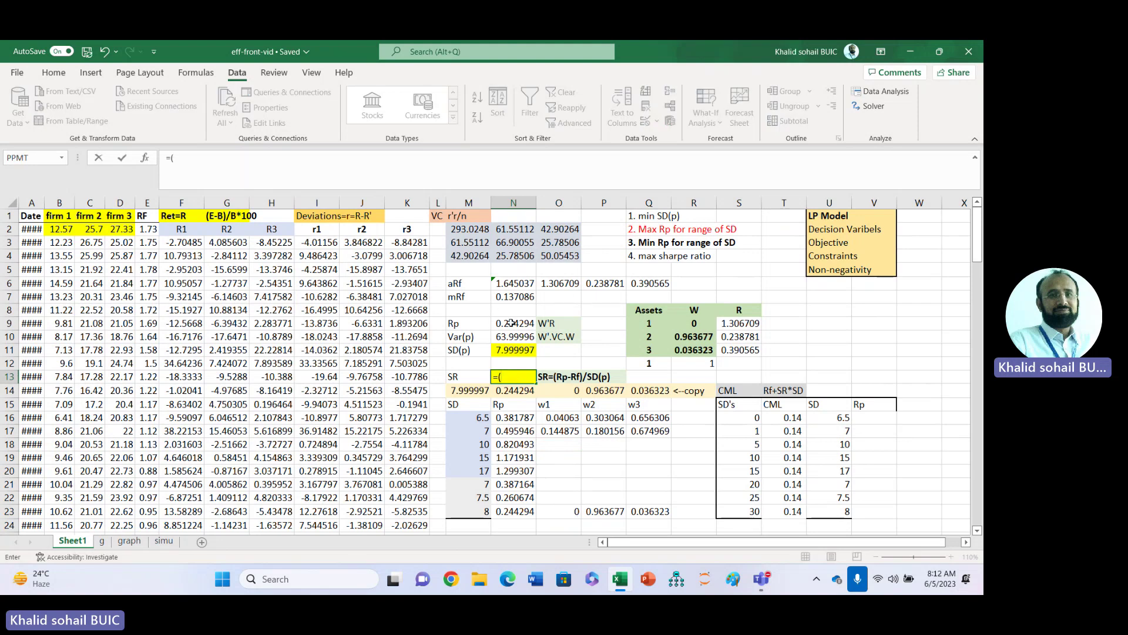
left_click(513, 323)
type("-")
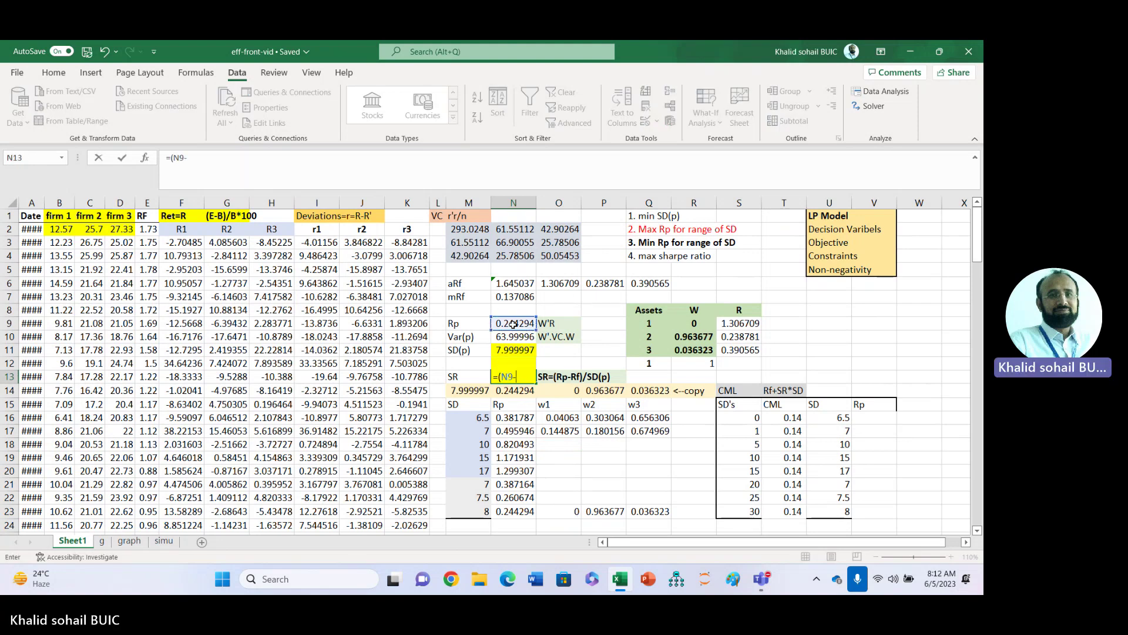
left_click(509, 296)
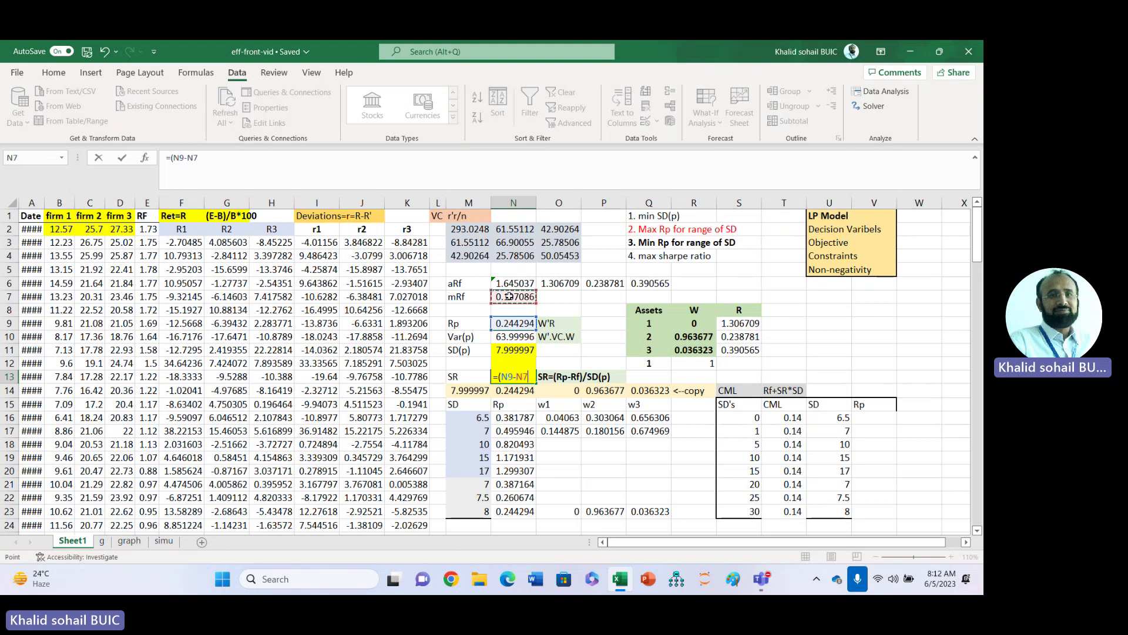
type(")/")
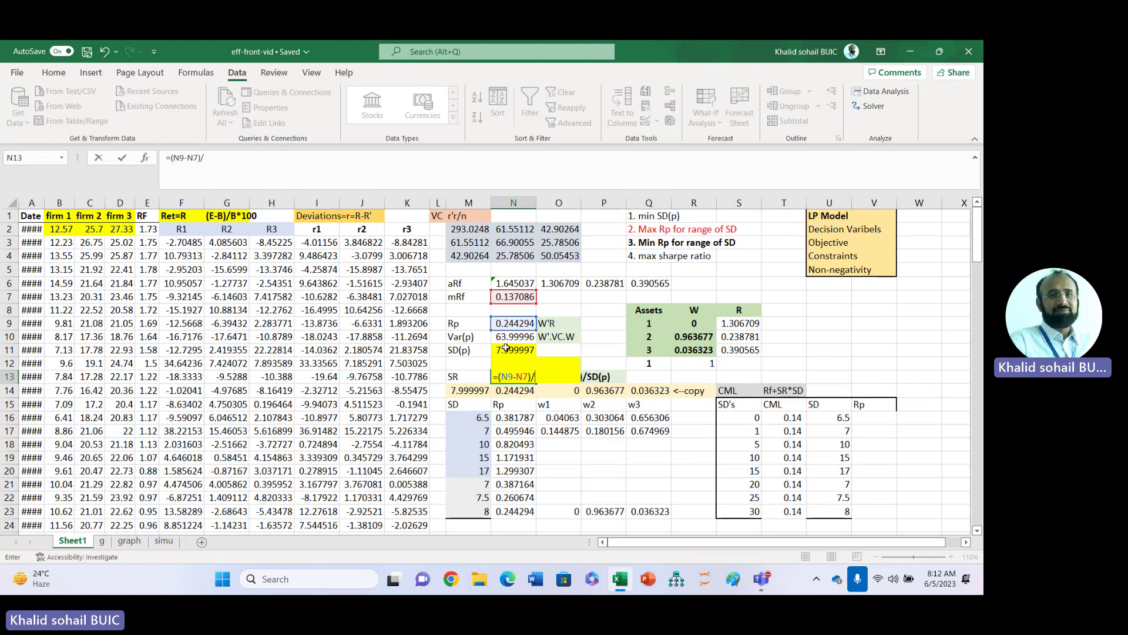
left_click(506, 350)
key("Return")
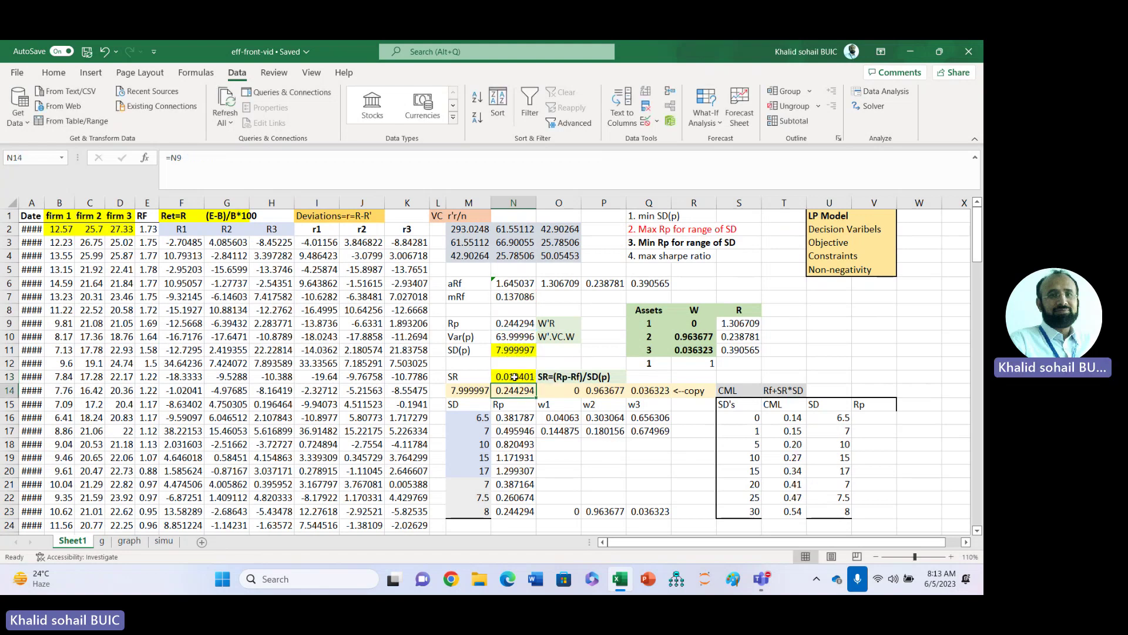
left_click(514, 377)
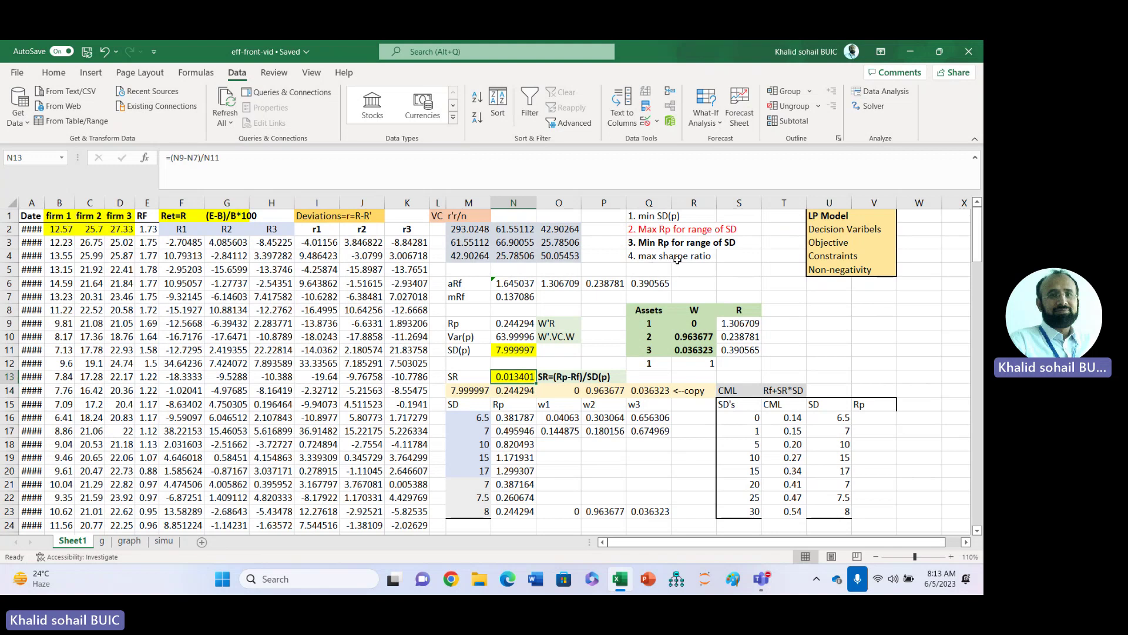
Set the Solver to maximise the Sharpe ratio in N13, delete the N11 = M23 constraint, and solve the model, keeping the solution
left_click(874, 110)
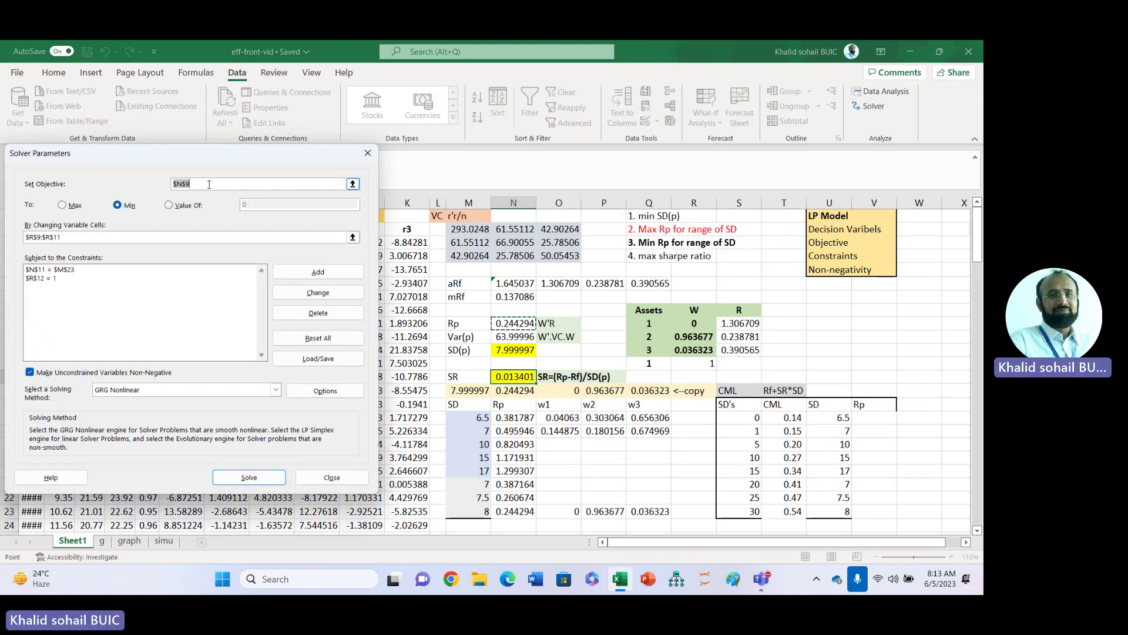
left_click(505, 378)
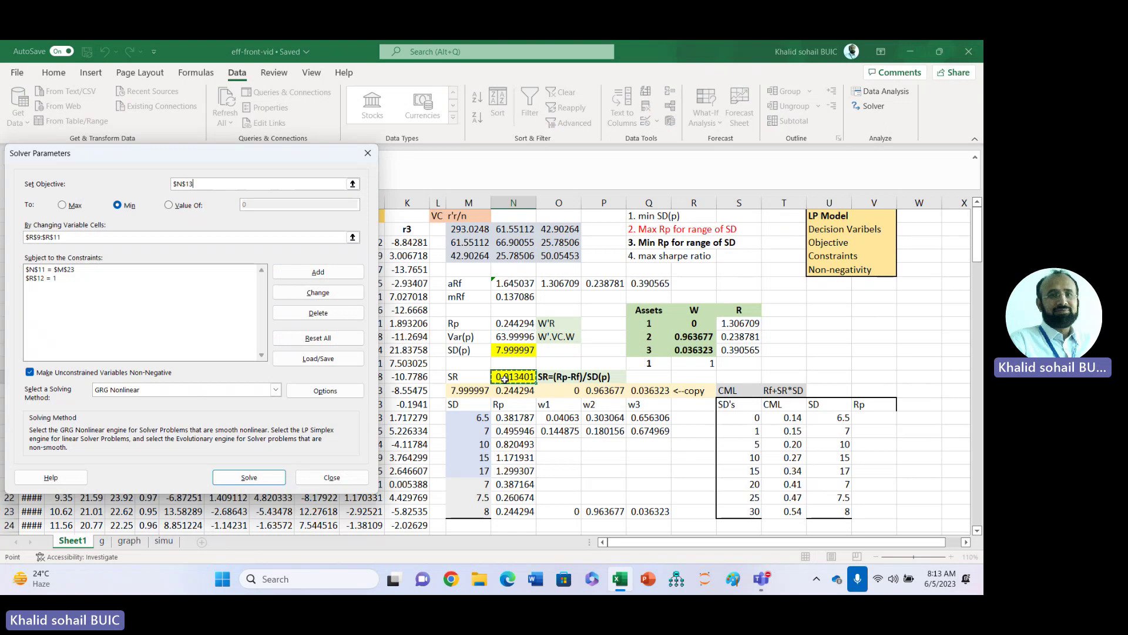
left_click(66, 207)
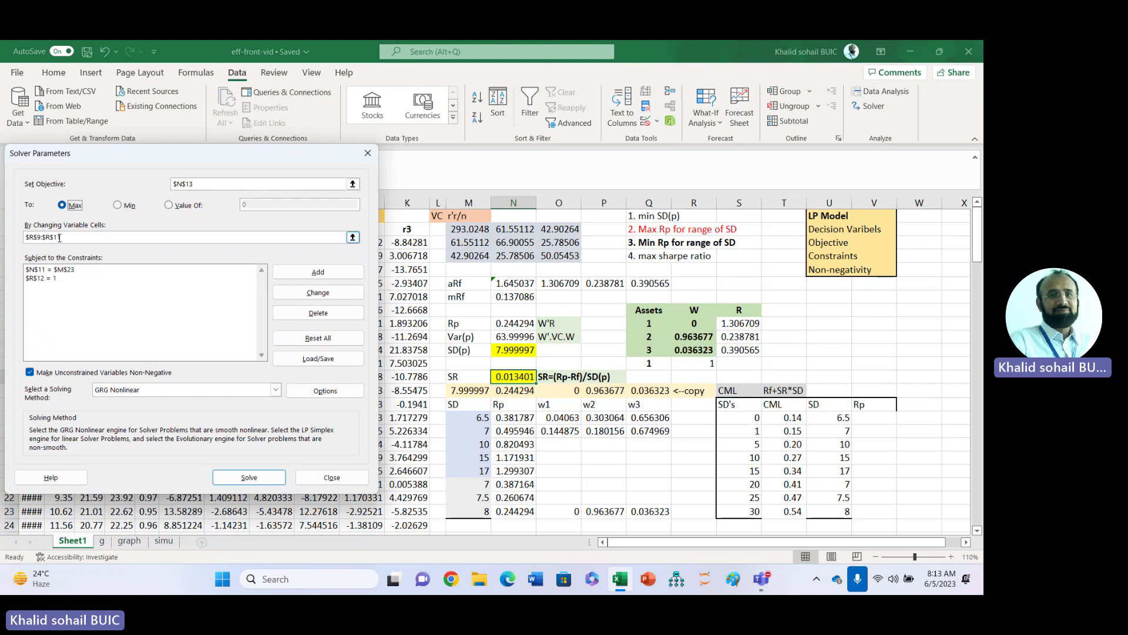
left_click(49, 271)
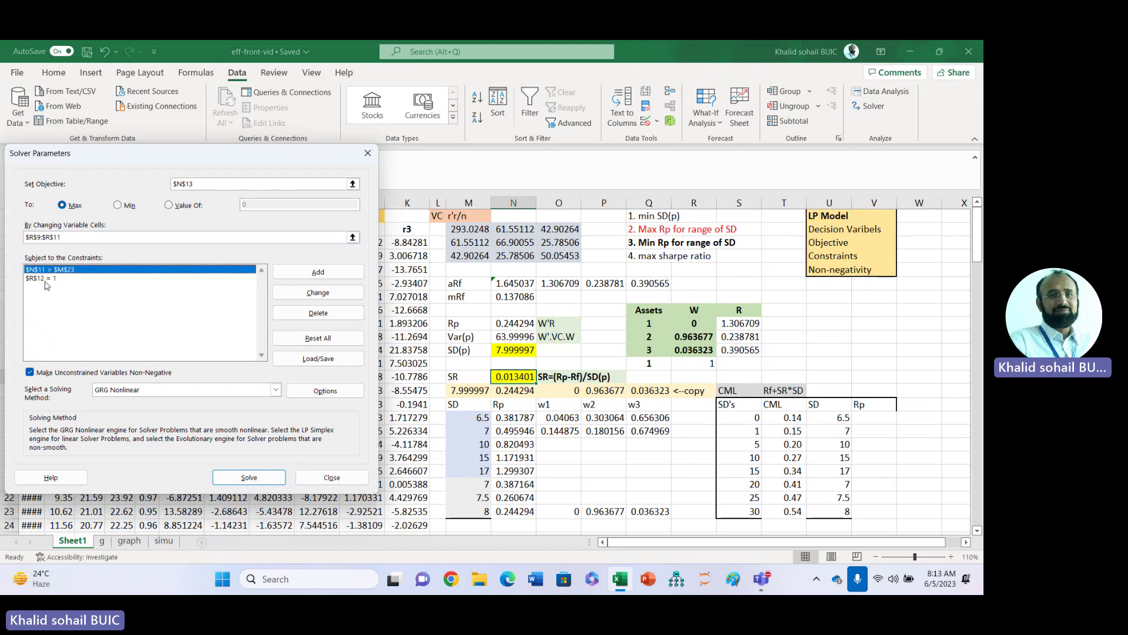
left_click(316, 315)
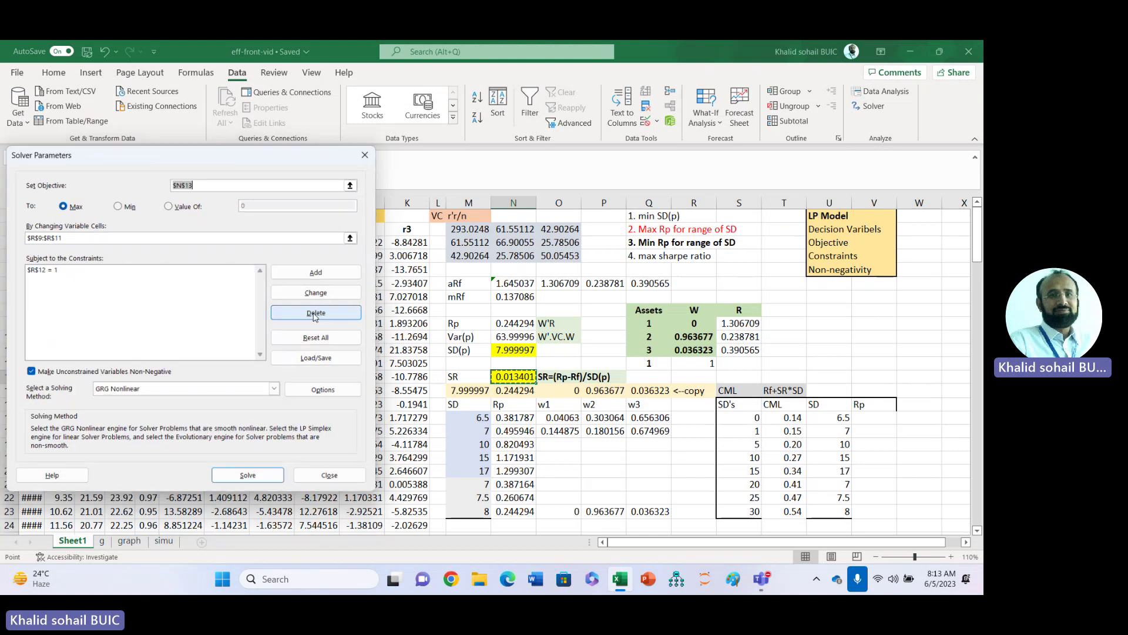
left_click(253, 478)
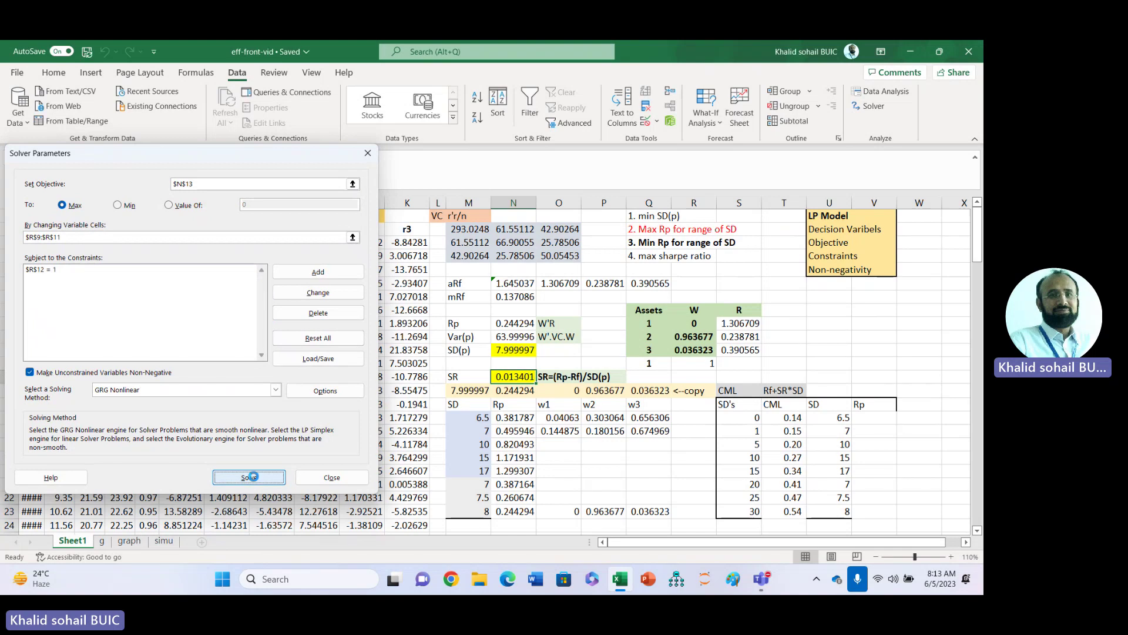
left_click(341, 334)
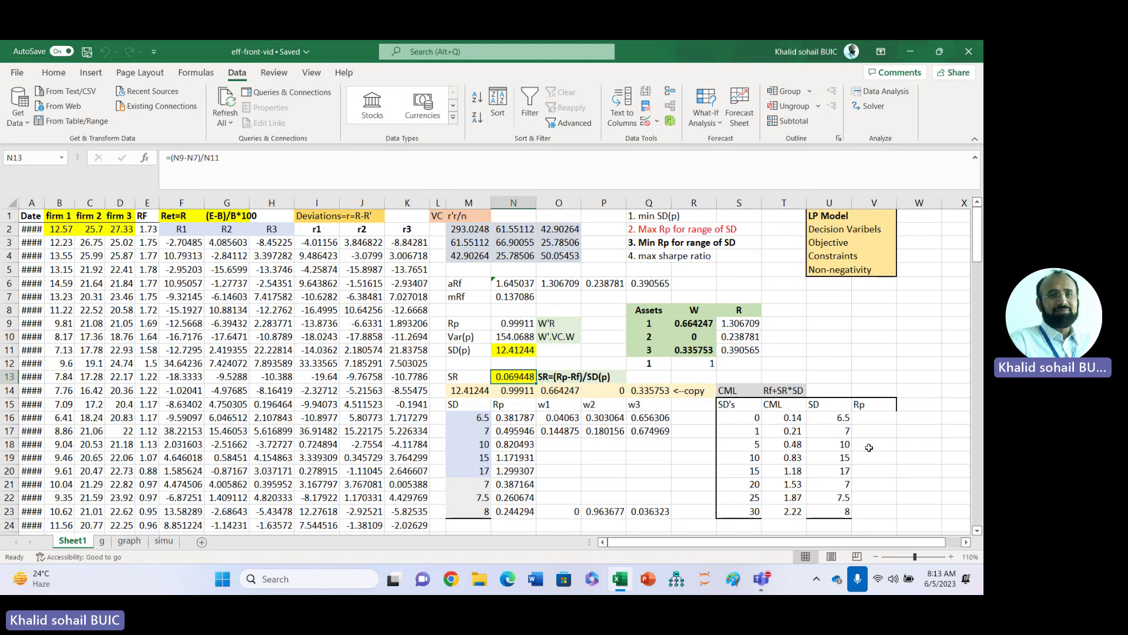
Try to calculate the first Rp value in V16 with the formula =$N$6+$N$13*U16
left_click(872, 418)
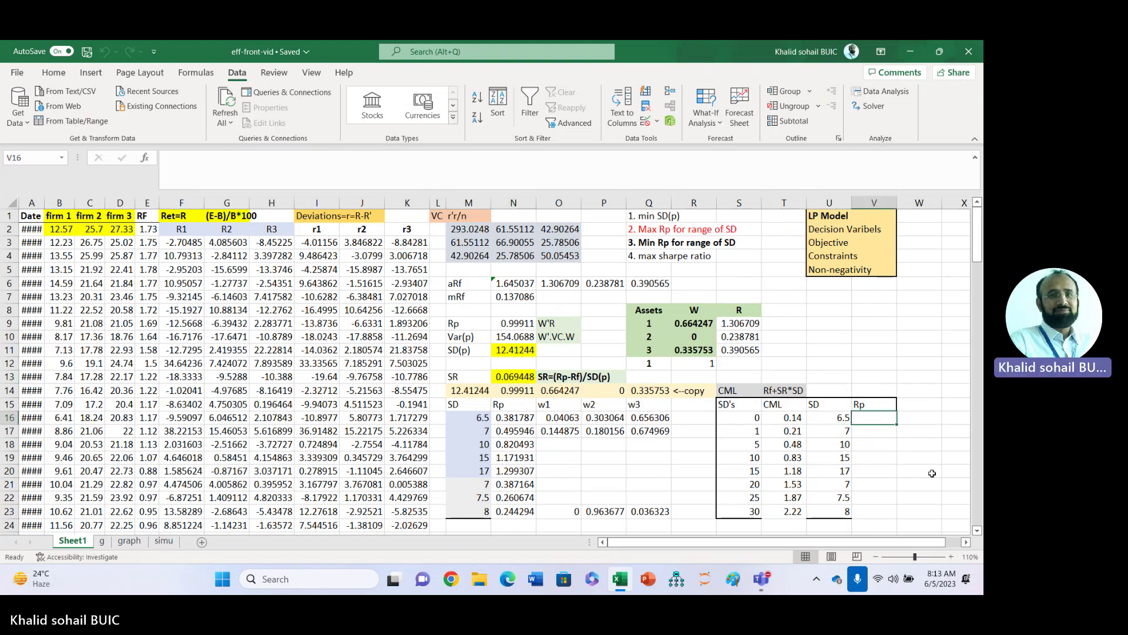
type("=")
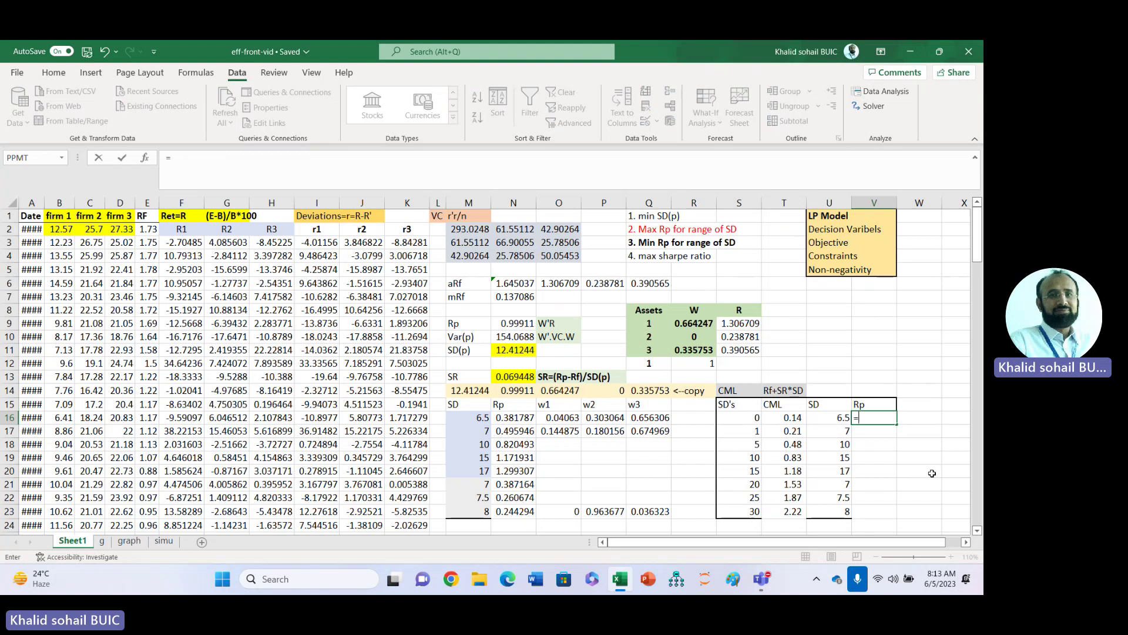
key("Up")
key("Up")
key("Up")
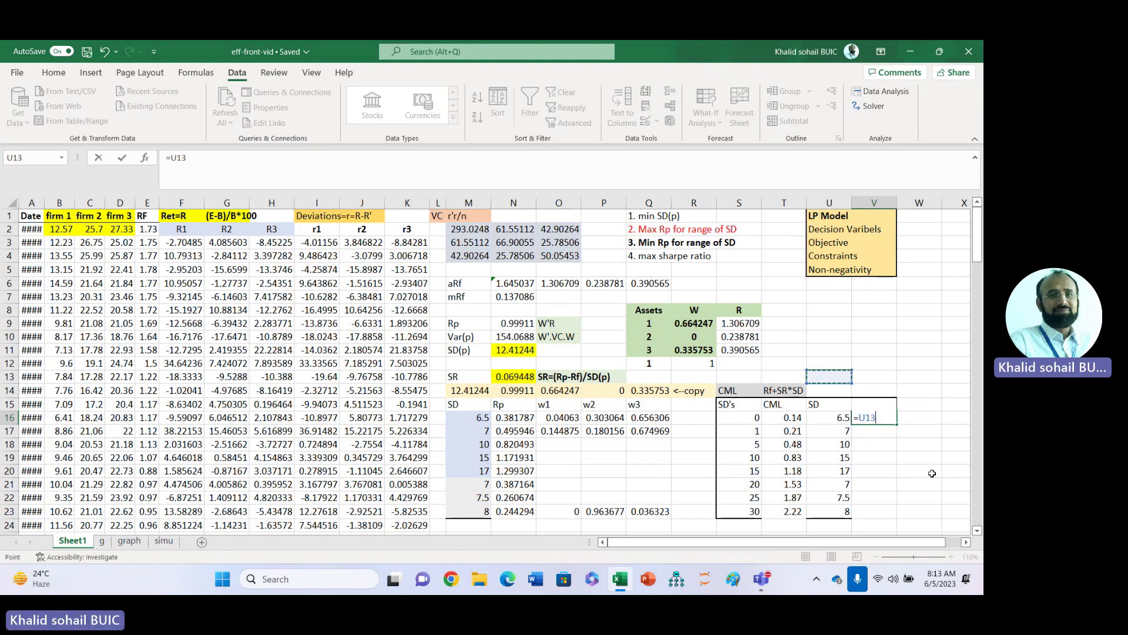
key("Left")
key("Left")
key("Left")
key("Left")
key("Left")
key("Left")
key("Left")
key("Left")
key("Left")
key("Right")
key("Up")
key("Up")
key("Up")
key("Up")
key("Up")
key("Up")
key("Up")
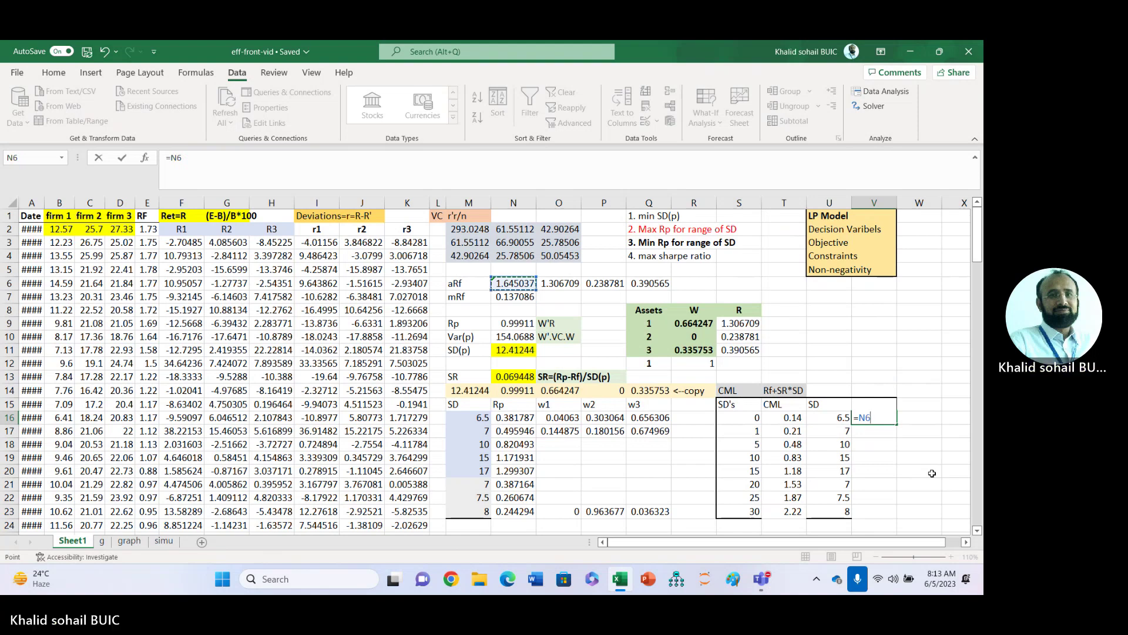
key("F4")
type("+")
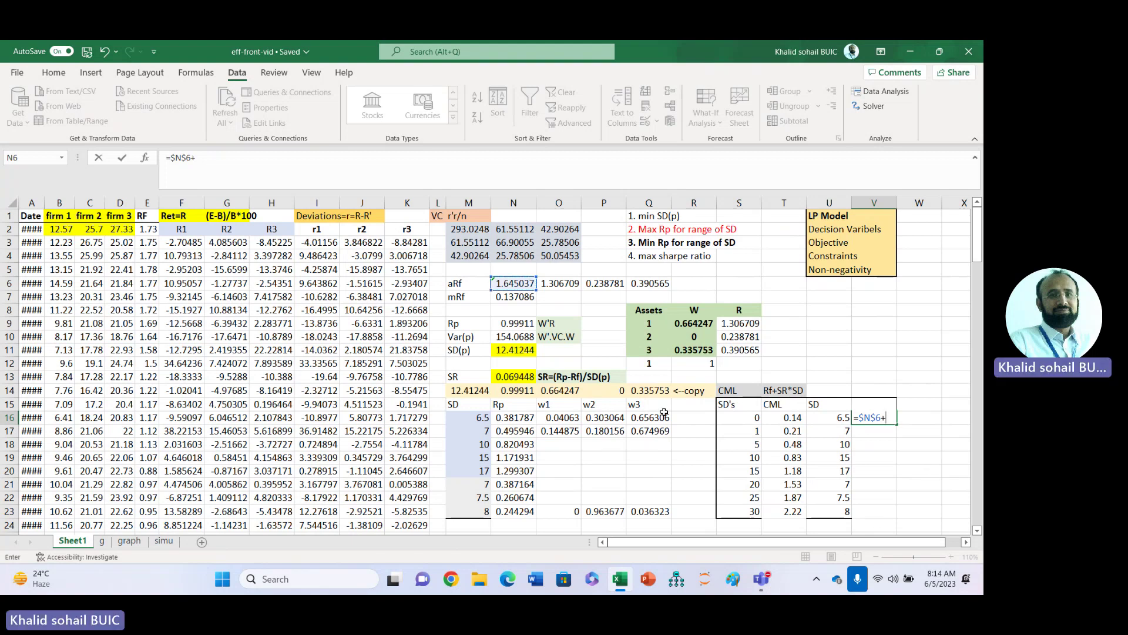
left_click(506, 377)
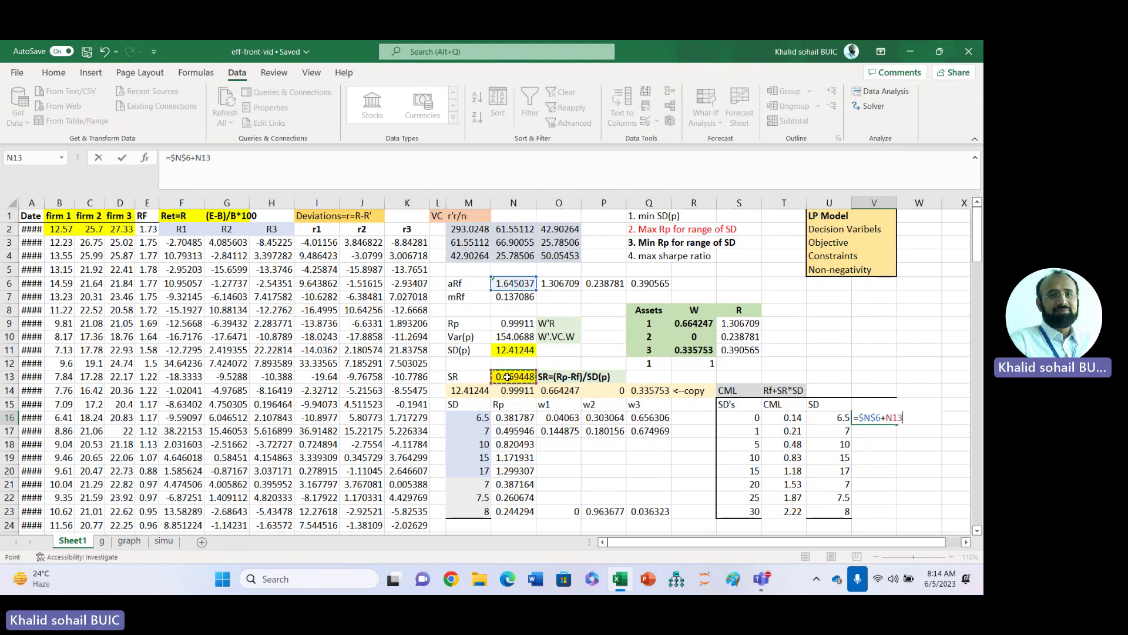
key("F4")
type("*")
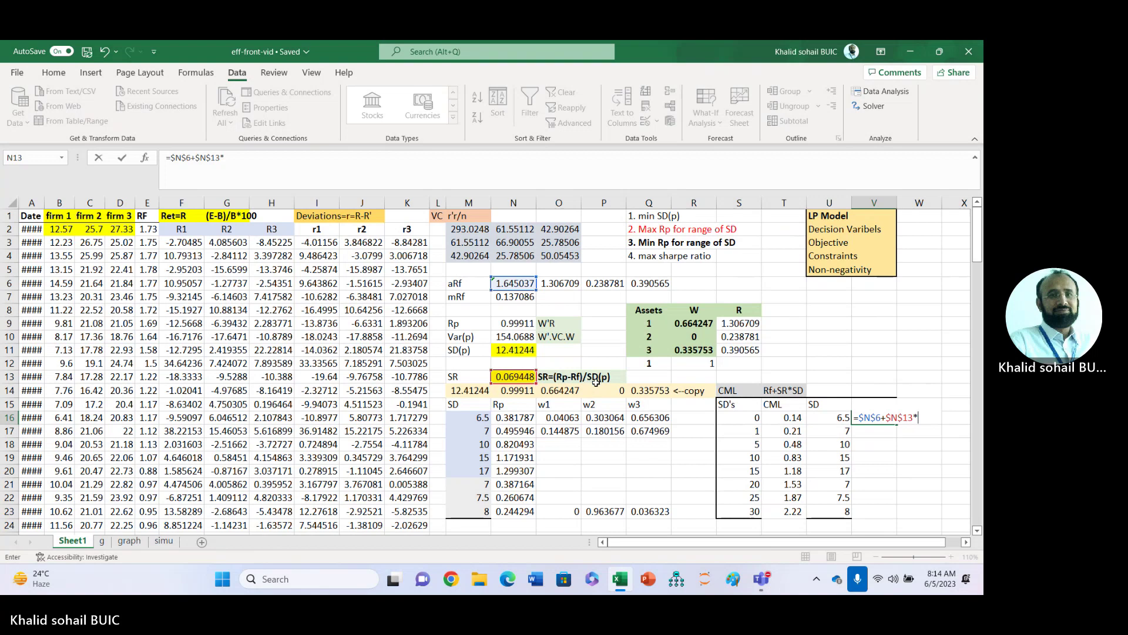
left_click(821, 418)
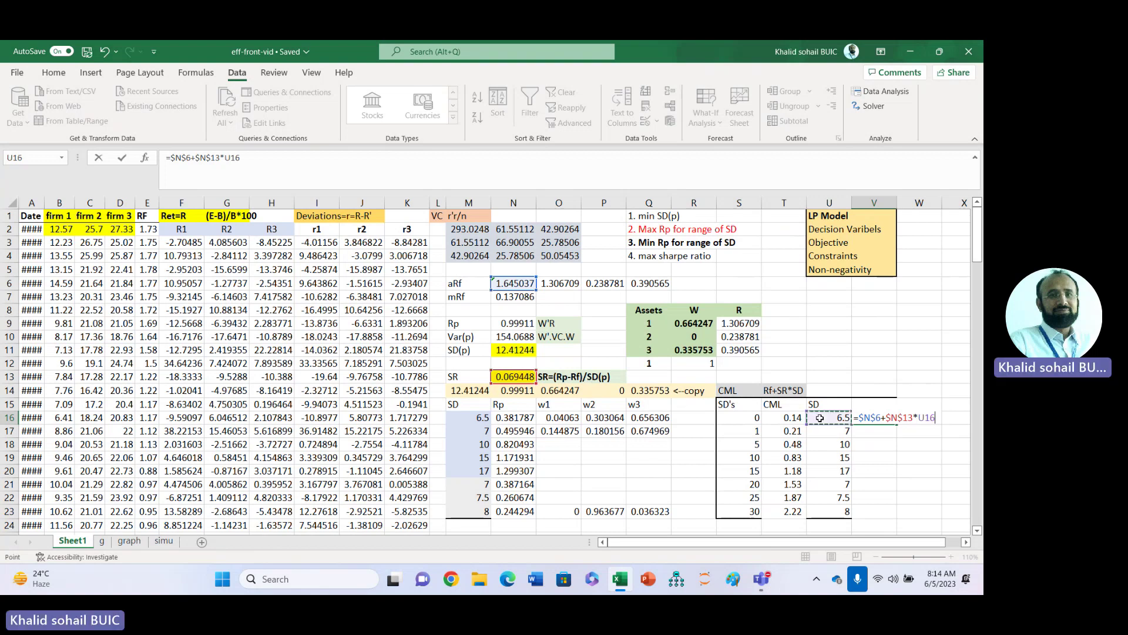
key("Return")
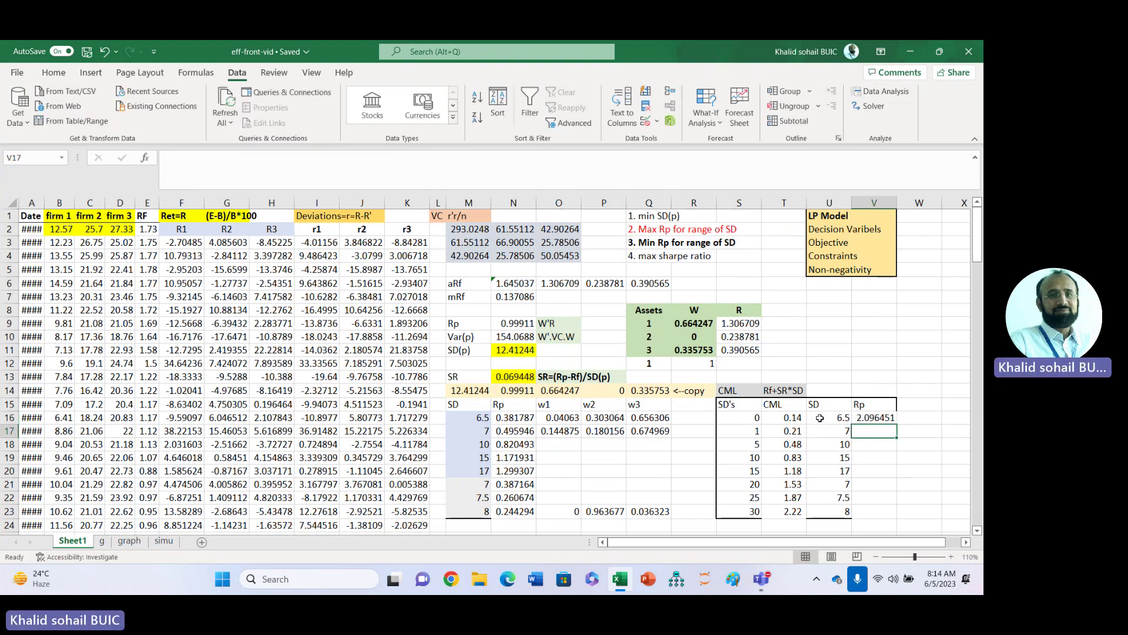
Try to fill the V16 formula down the Rp column, clearing the excess results below row 23
left_click(872, 417)
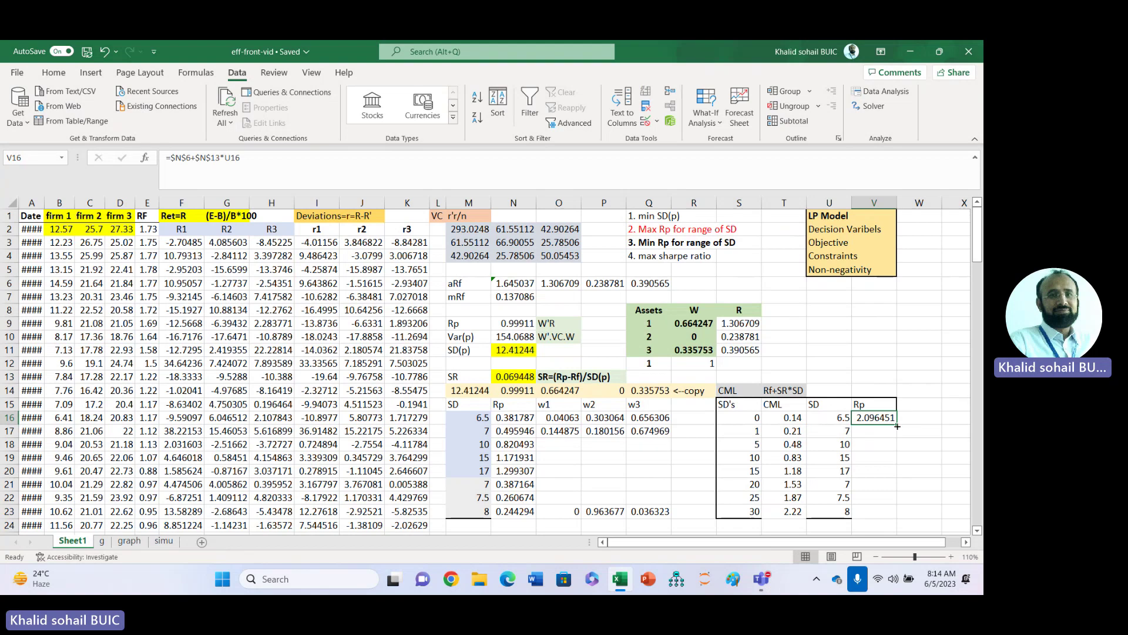
double_click(897, 426)
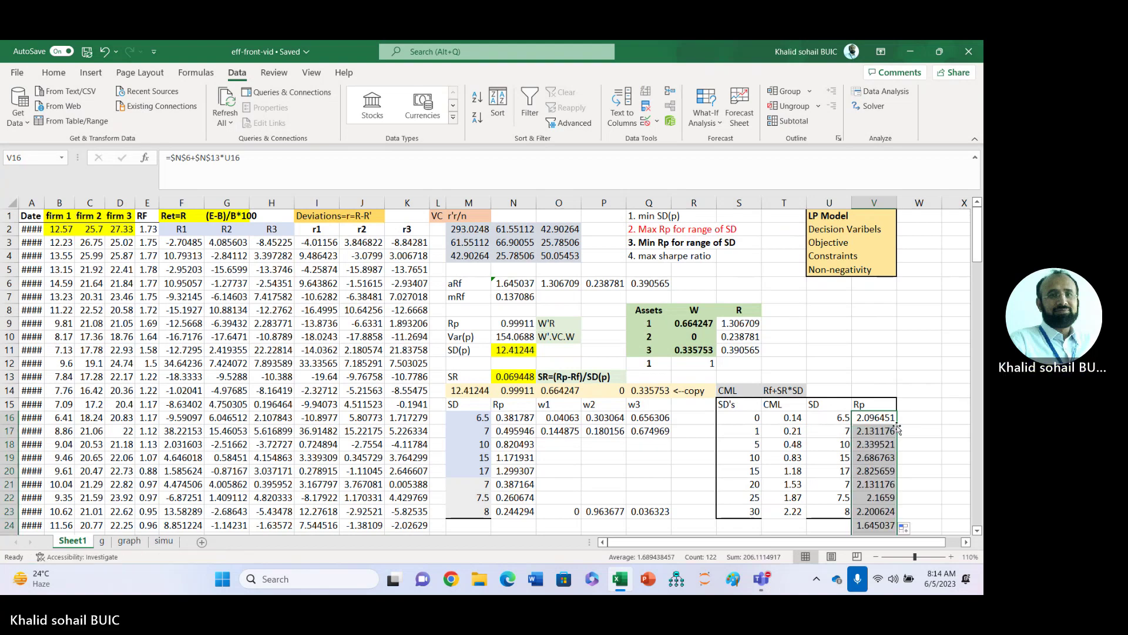
left_click(875, 525)
key("Delete")
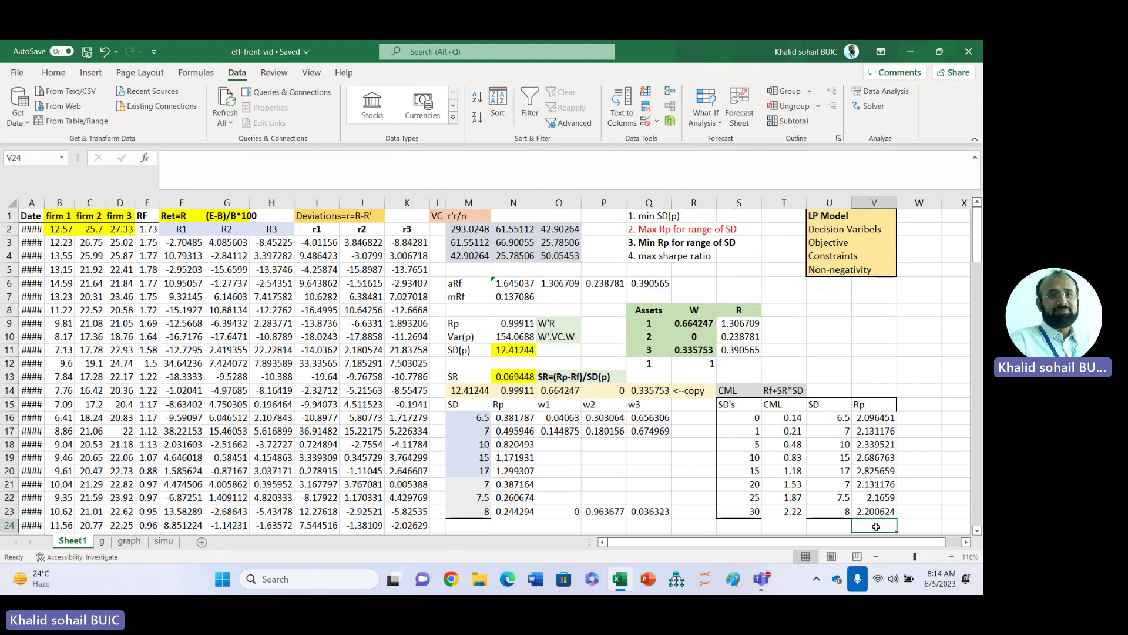
Review the SD, CML and Rp table in S15:V23
left_click(724, 419)
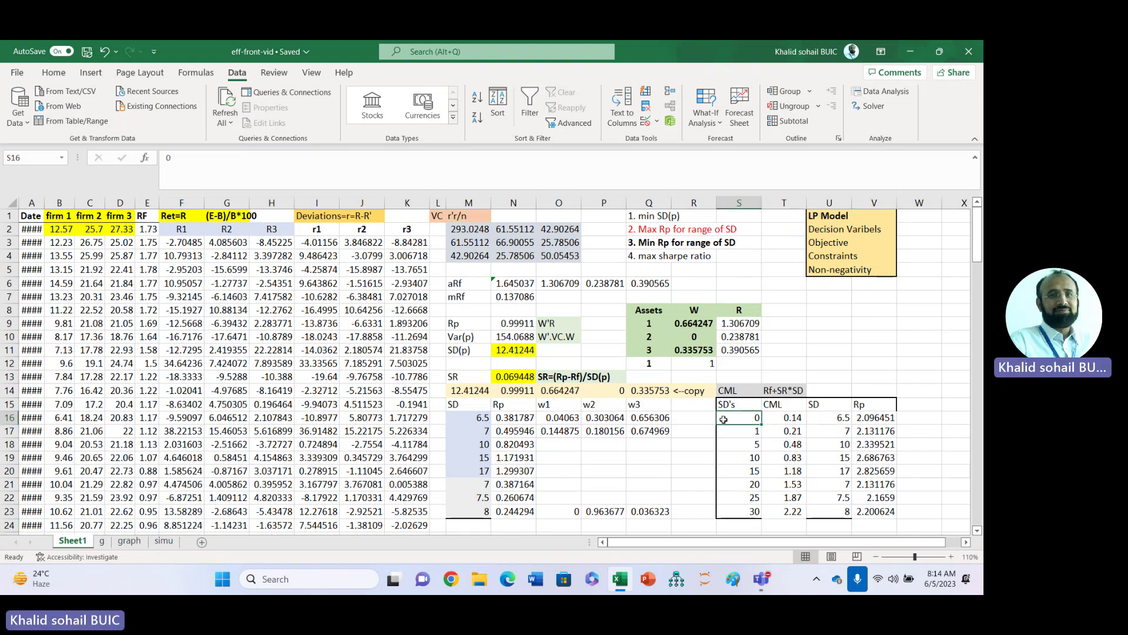
left_click(743, 405)
key("shift+Right")
key("shift+Right")
key("shift+Right")
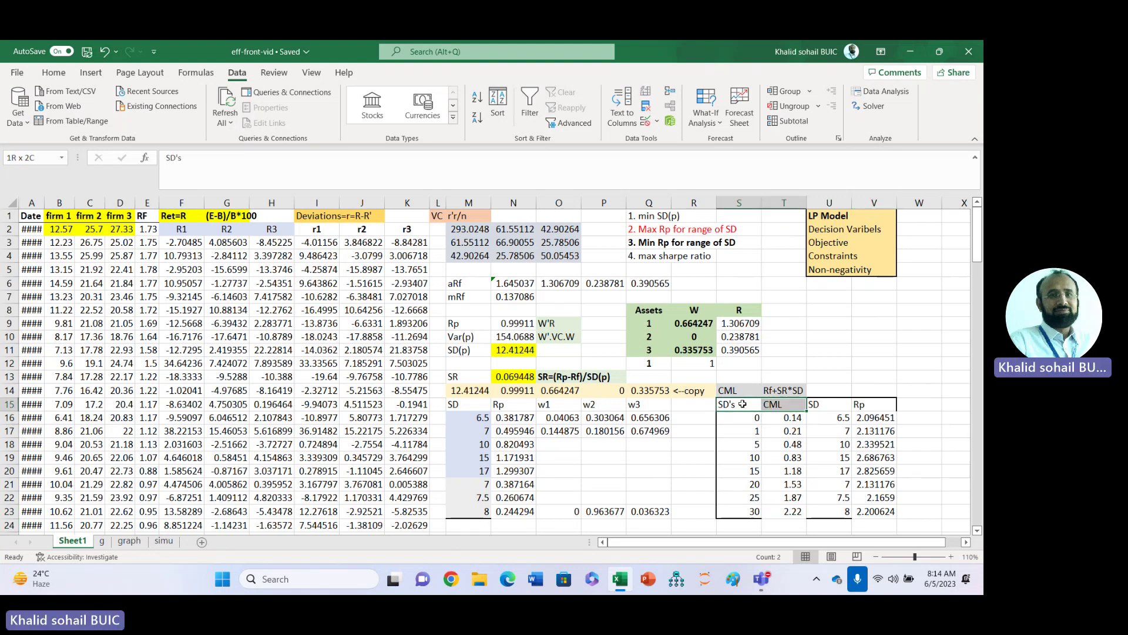
key("shift+Down")
key("shift+Down")
key("shift+Down")
key("shift+Down")
key("shift+Down")
key("shift+Down")
key("shift+Down")
key("shift+Down")
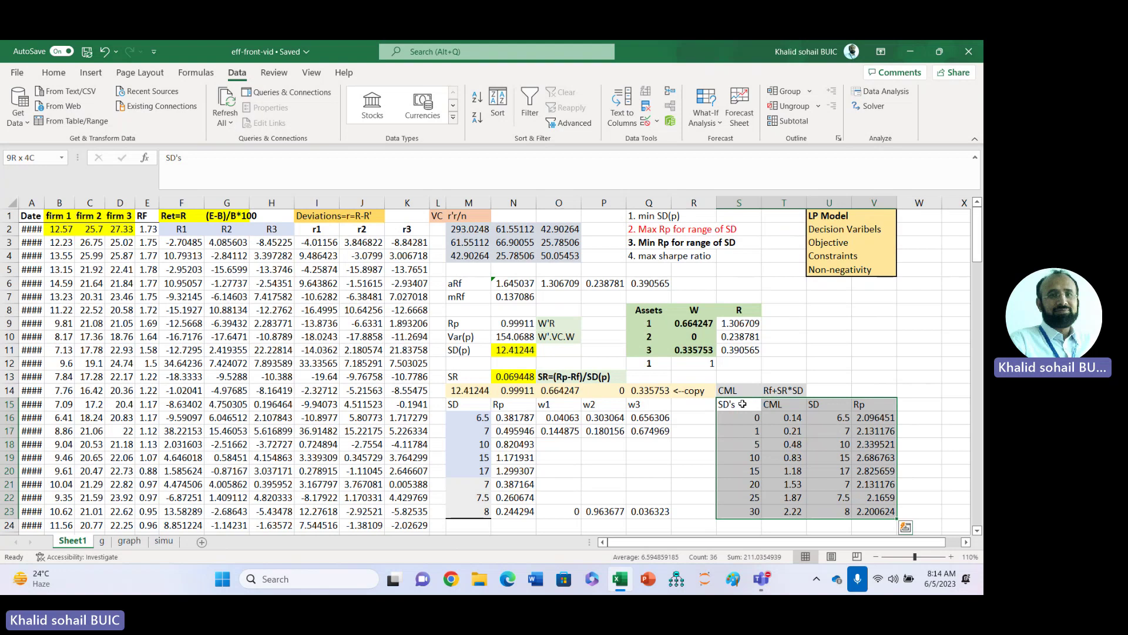
Undo the formulas entered in the Rp column from V16 down
left_click(856, 362)
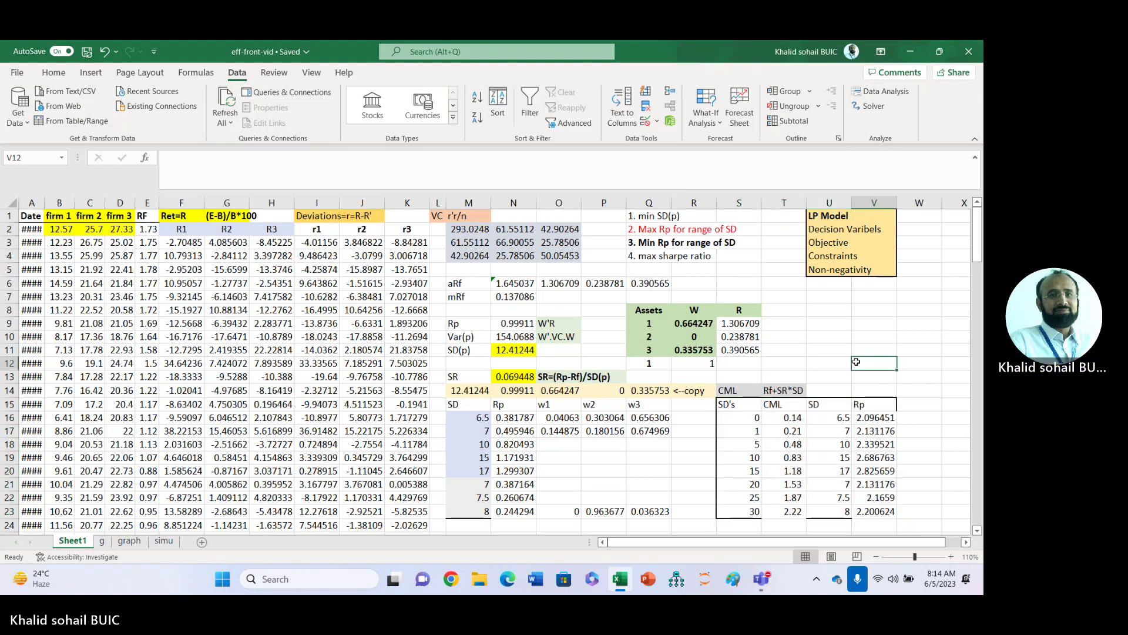
key("ctrl+z")
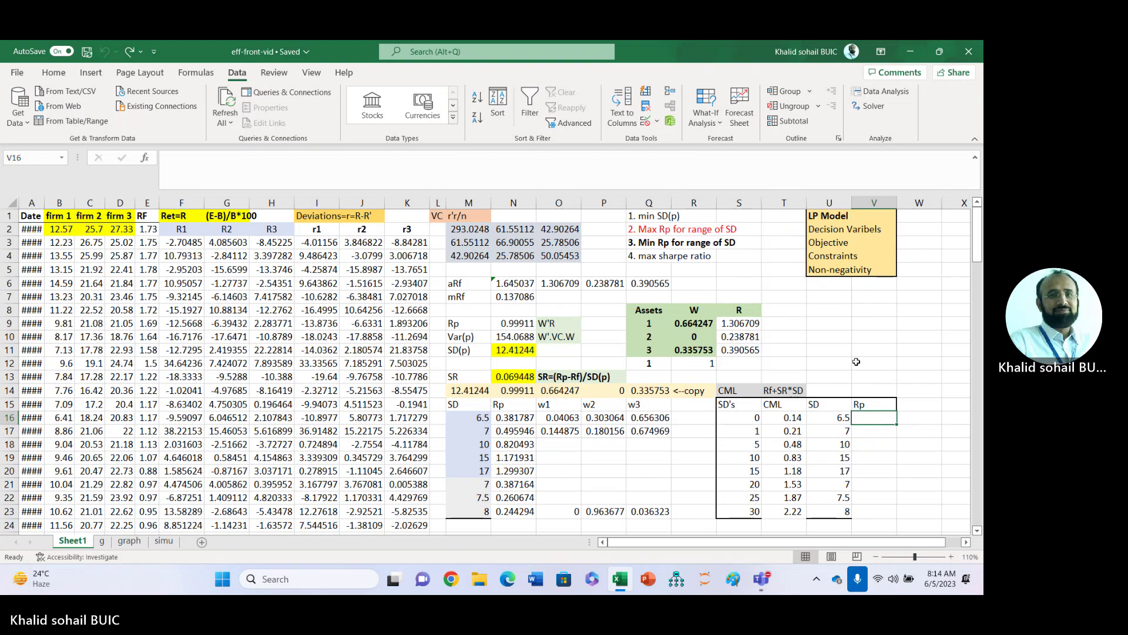
Recalculate the CML in T16 with the formula =$N$6+$N$13*S16 and fill it down to T23
left_click(785, 418)
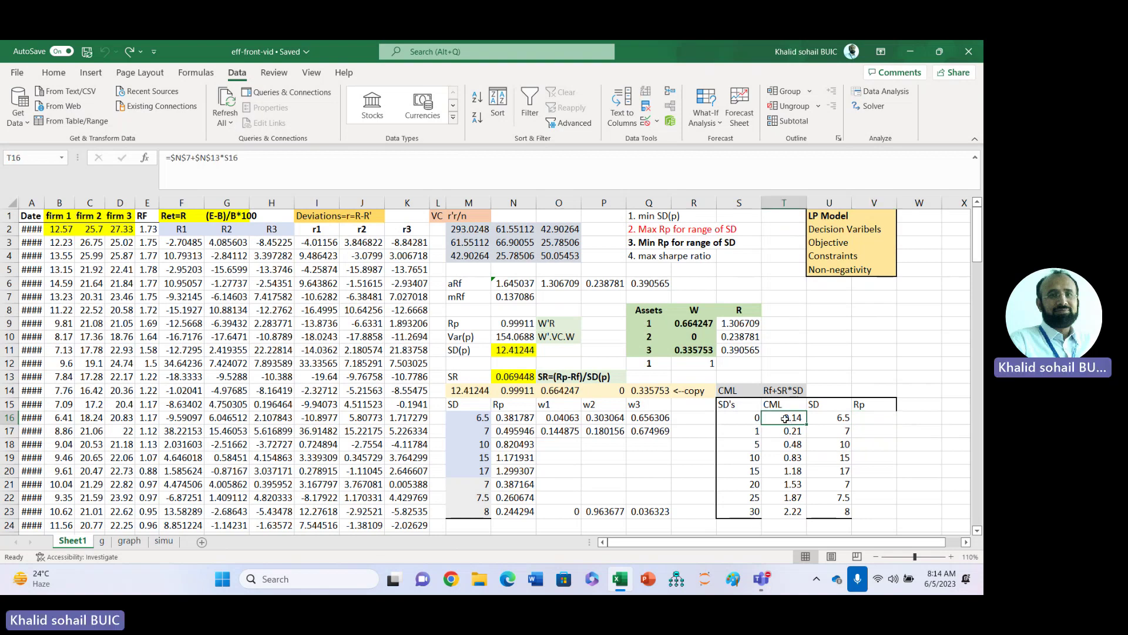
type("=")
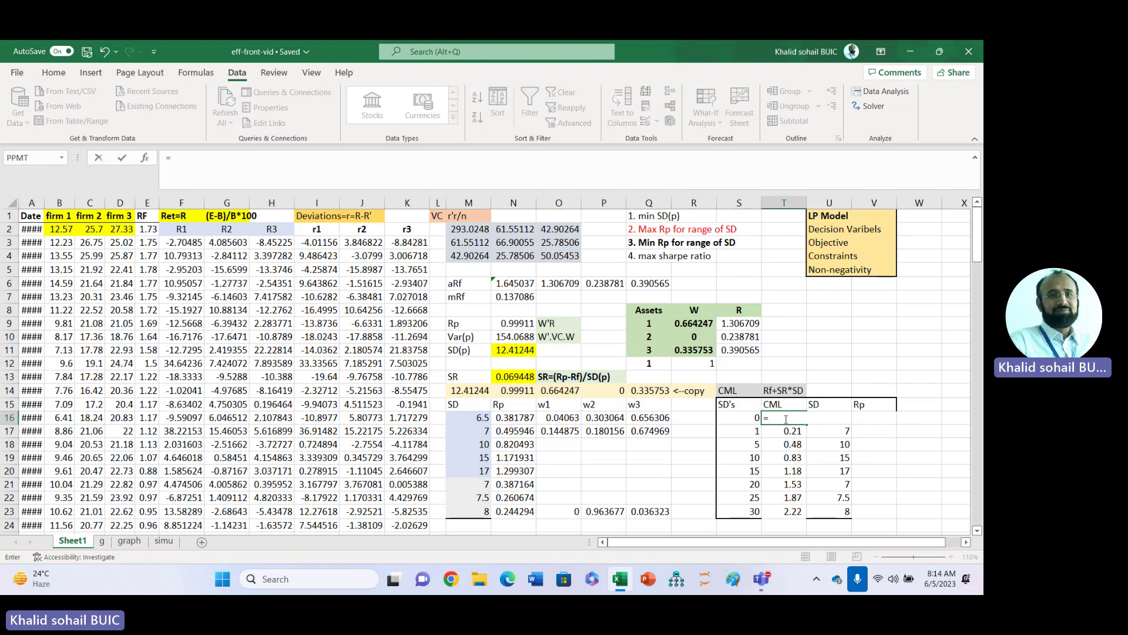
left_click(517, 284)
key("F4")
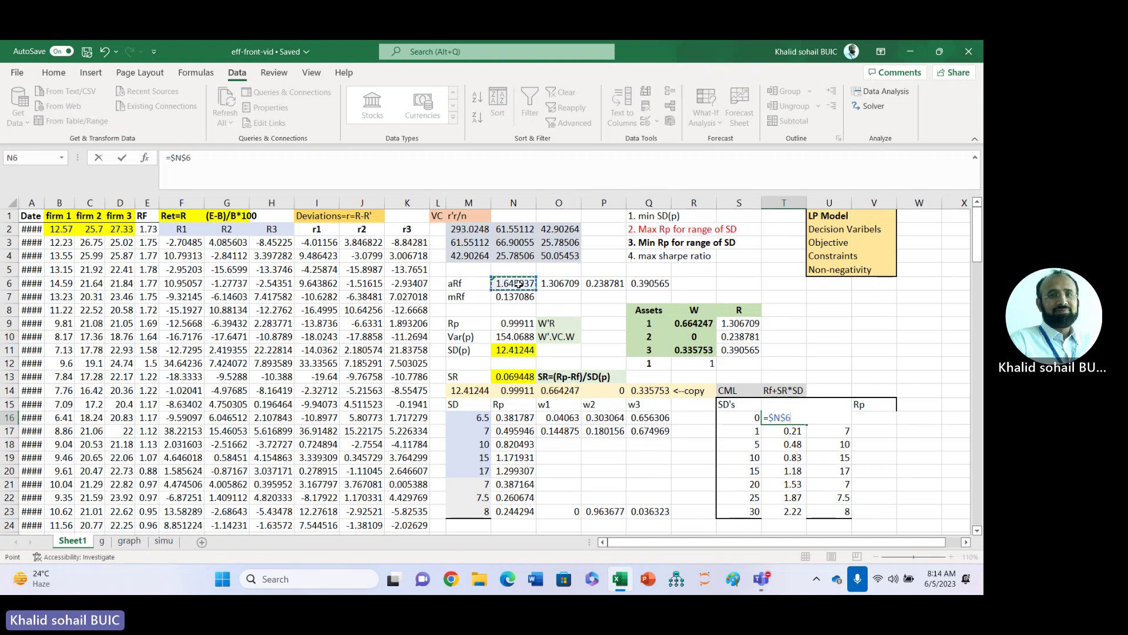
type("+")
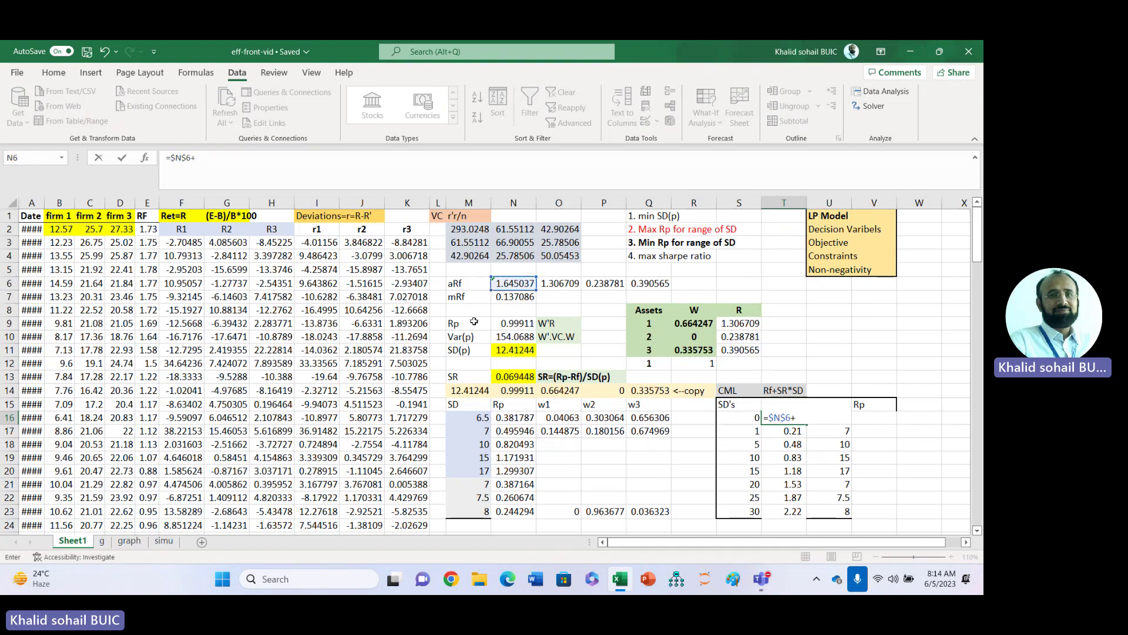
left_click(509, 377)
key("F4")
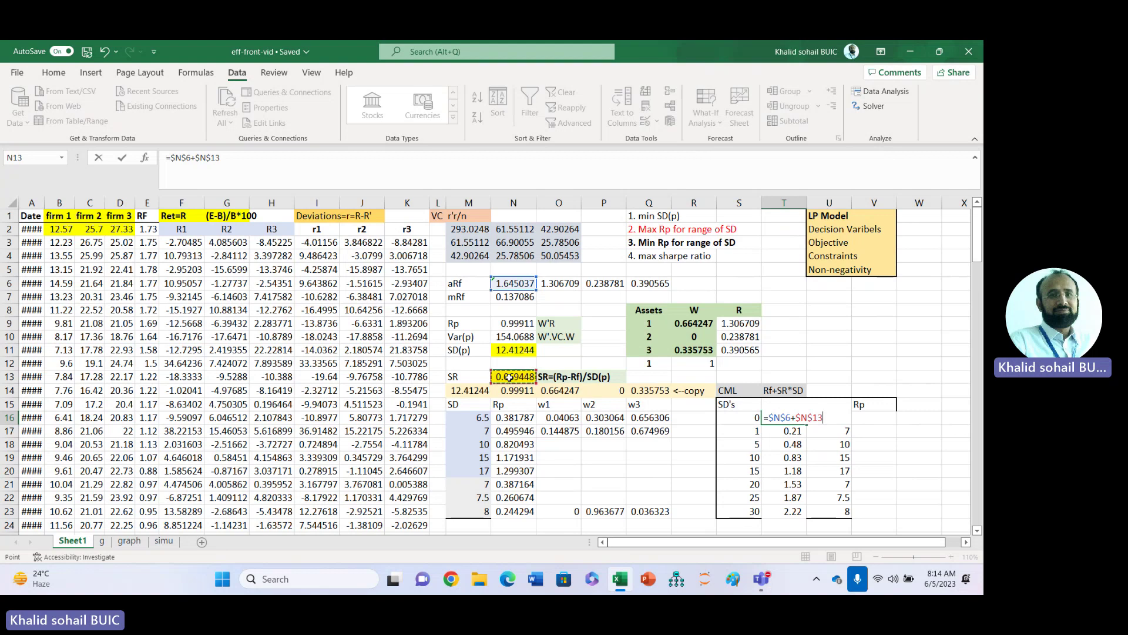
type("*")
left_click(727, 415)
key("Return")
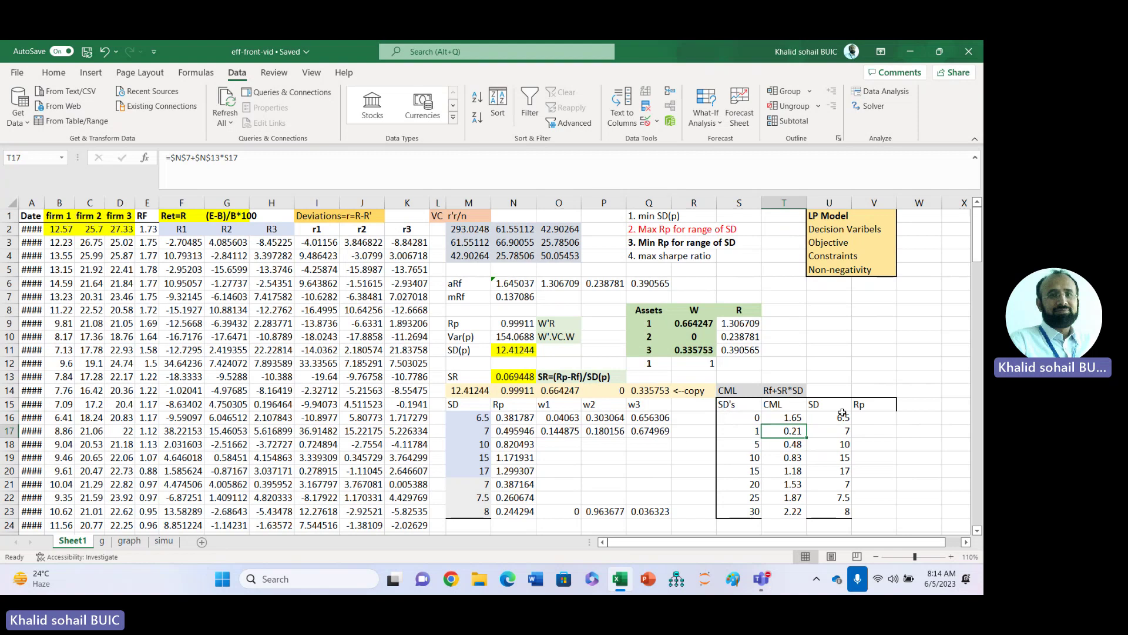
left_click(794, 417)
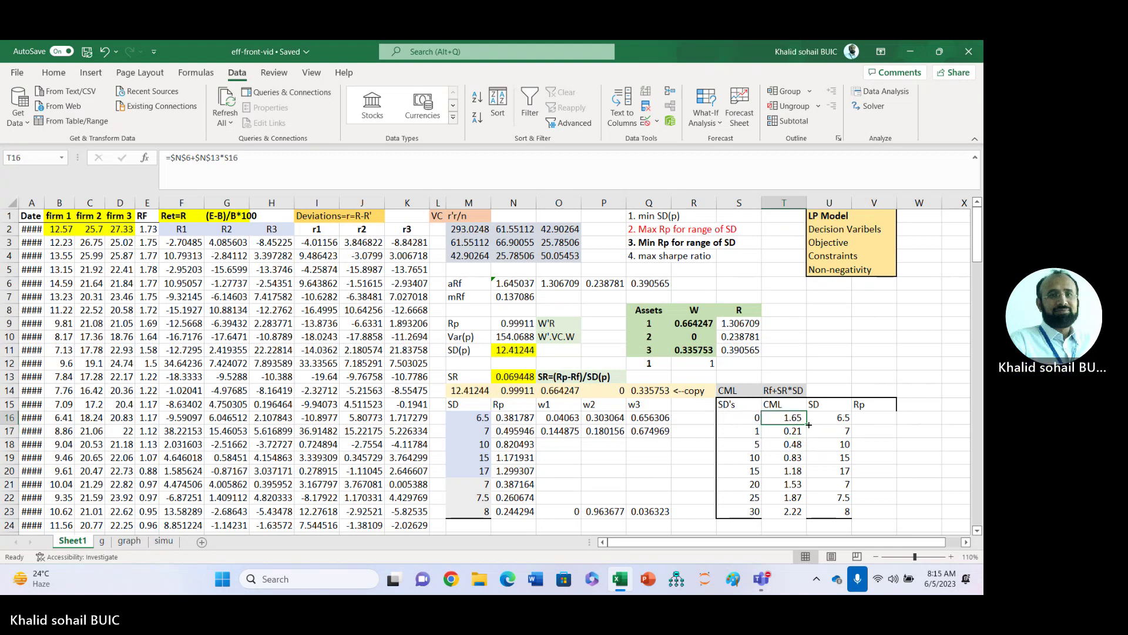
double_click(807, 423)
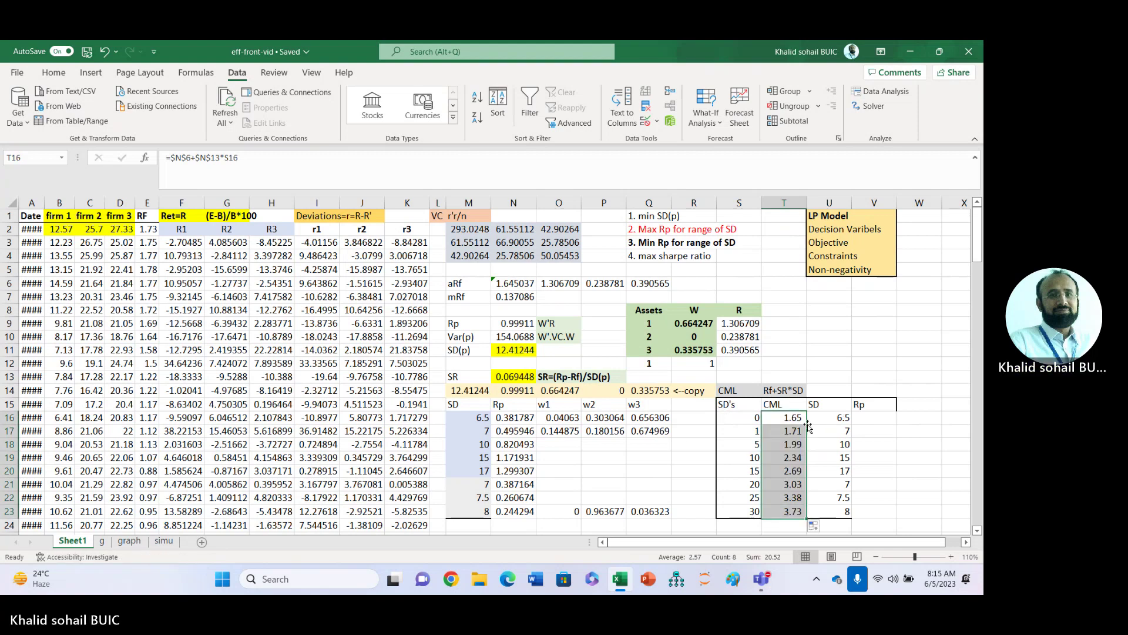
Copy the Rp results from N16:N23 into V16:V23 as values only
left_click(511, 415)
key("shift+Down")
key("shift+Down")
key("shift+Down")
key("shift+Down")
key("shift+Down")
key("shift+Down")
key("shift+Down")
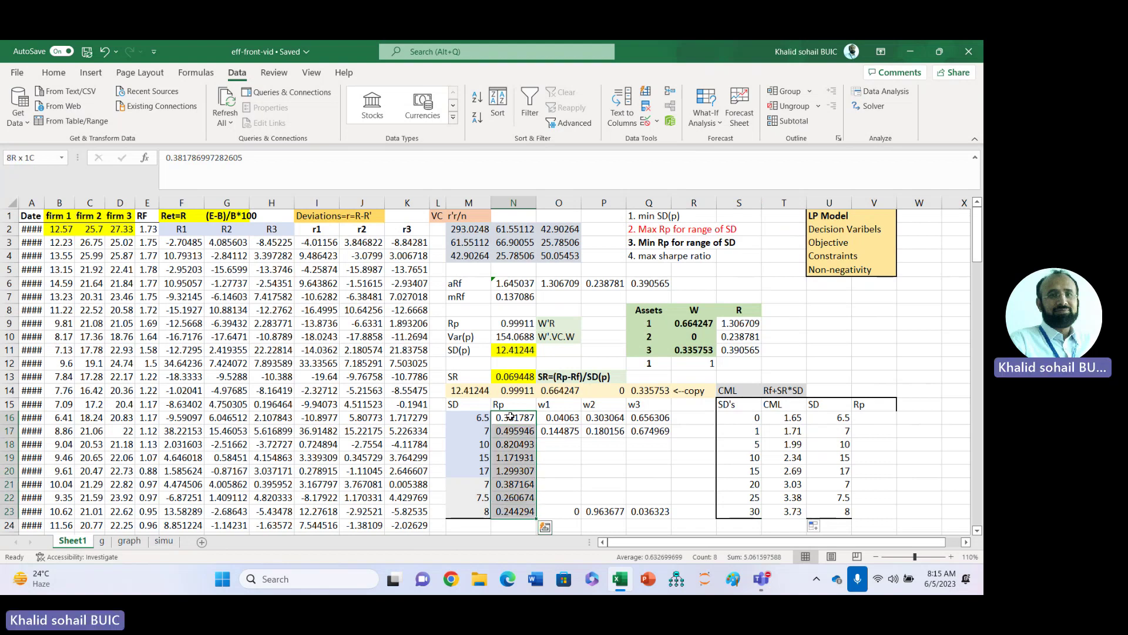
key("ctrl+c")
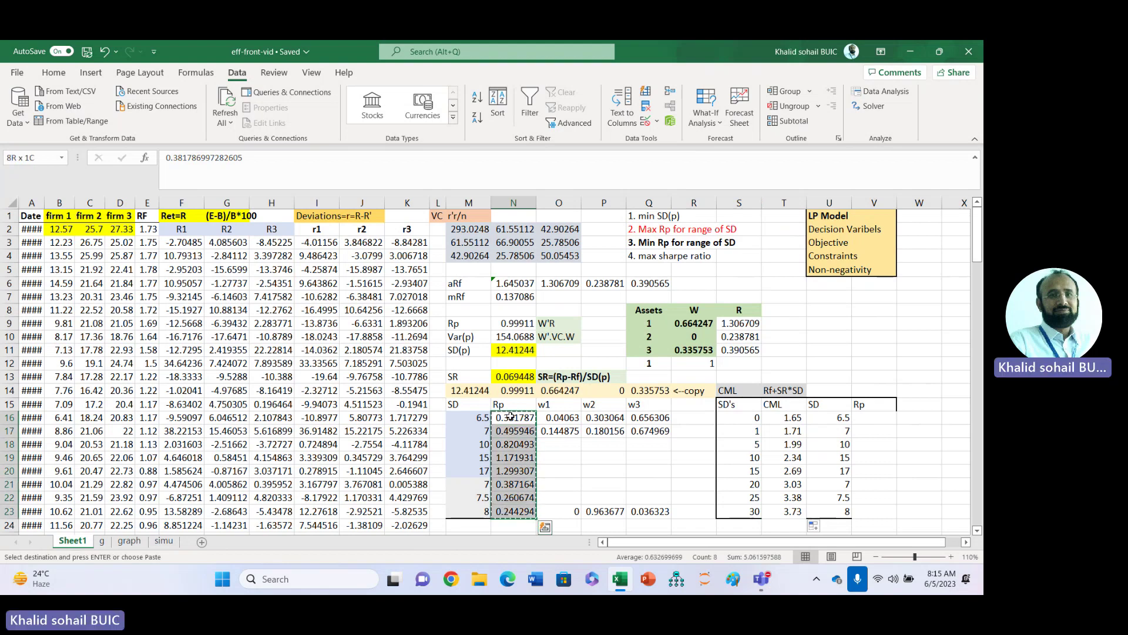
left_click(868, 418)
key("ctrl+v")
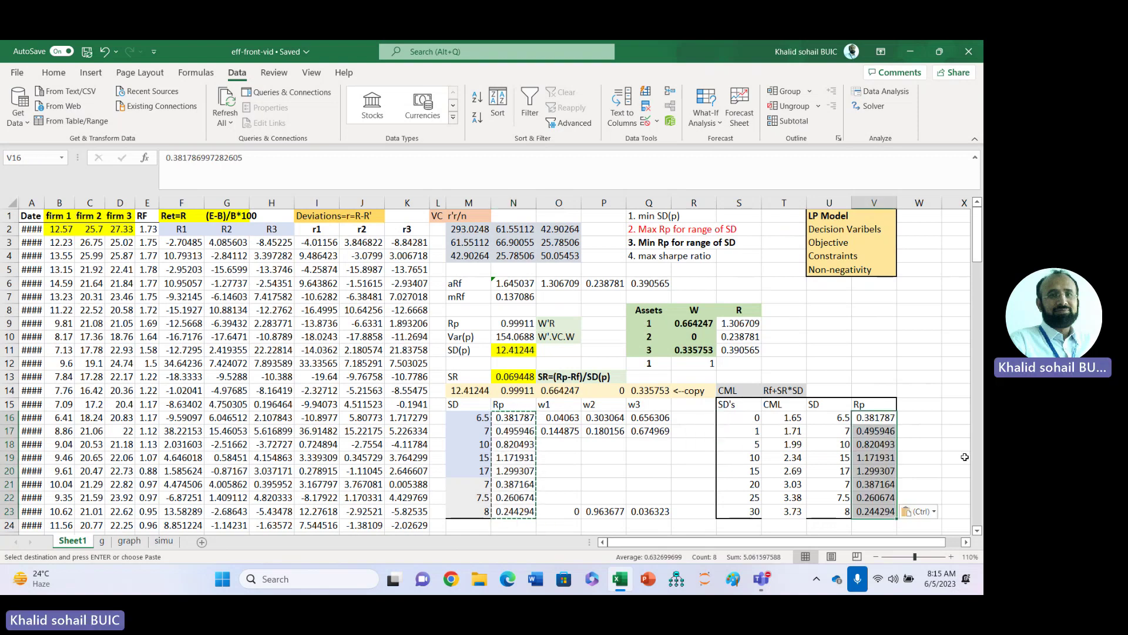
left_click(934, 512)
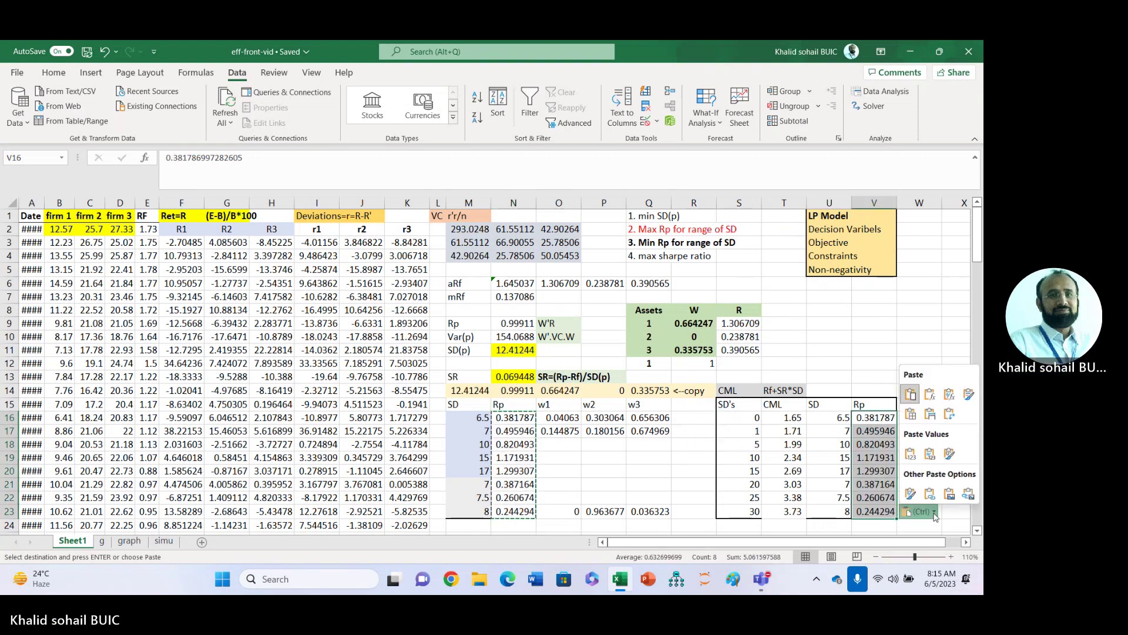
left_click(909, 460)
left_click(753, 431)
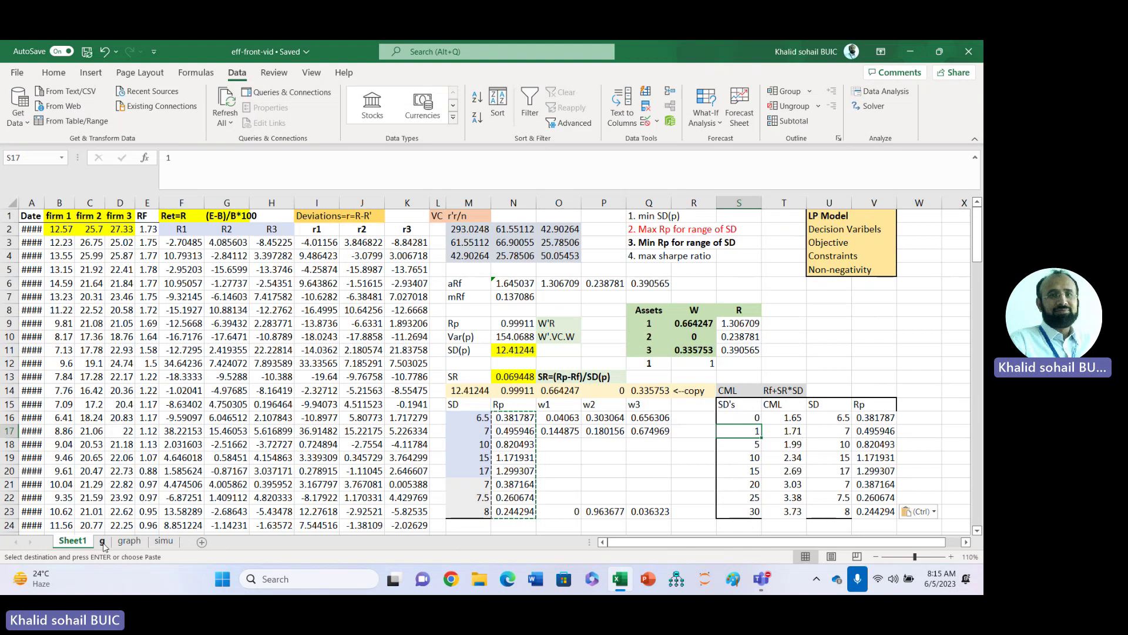
Examine the charts on sheet graph and the CML and Rp data table on sheet g, zoomed out to 130%
left_click(129, 541)
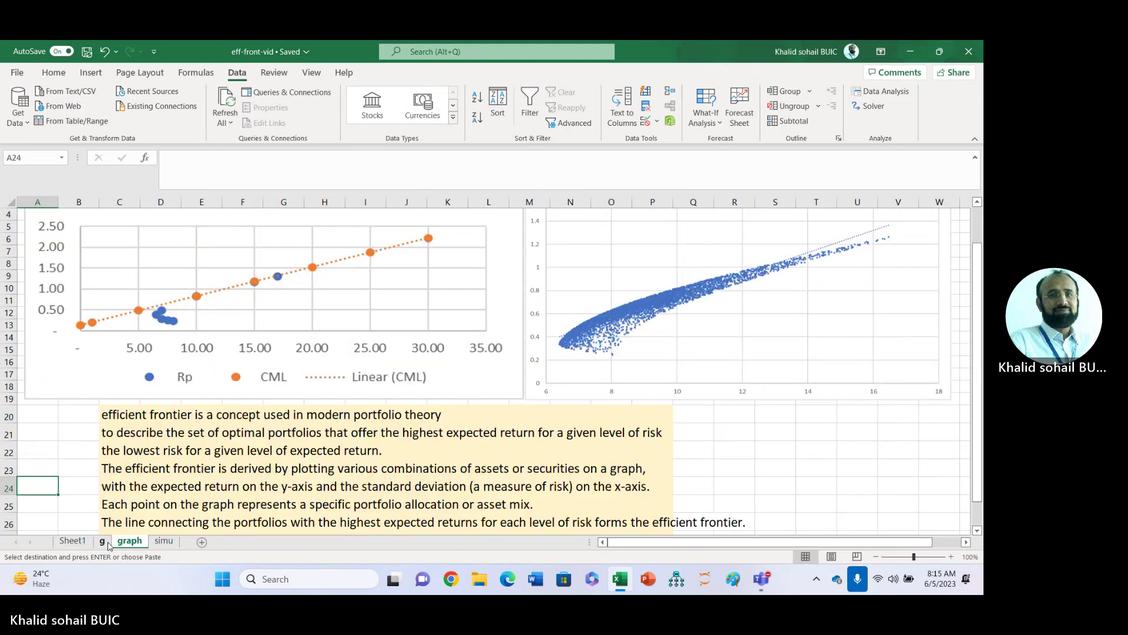
left_click(102, 541)
left_click(104, 242)
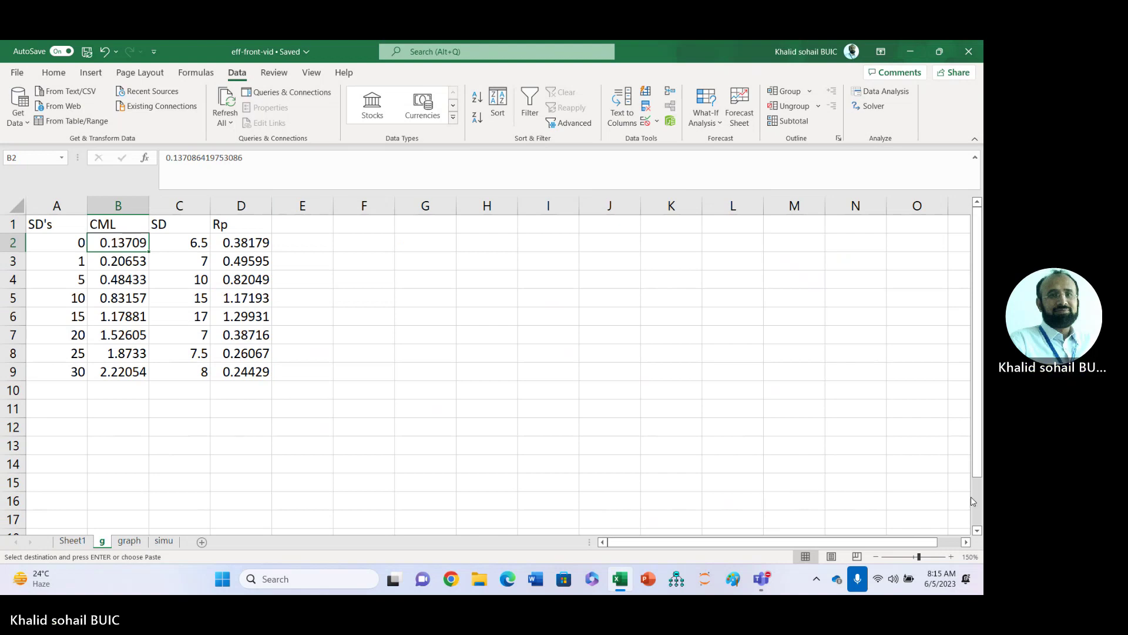
left_click(875, 557)
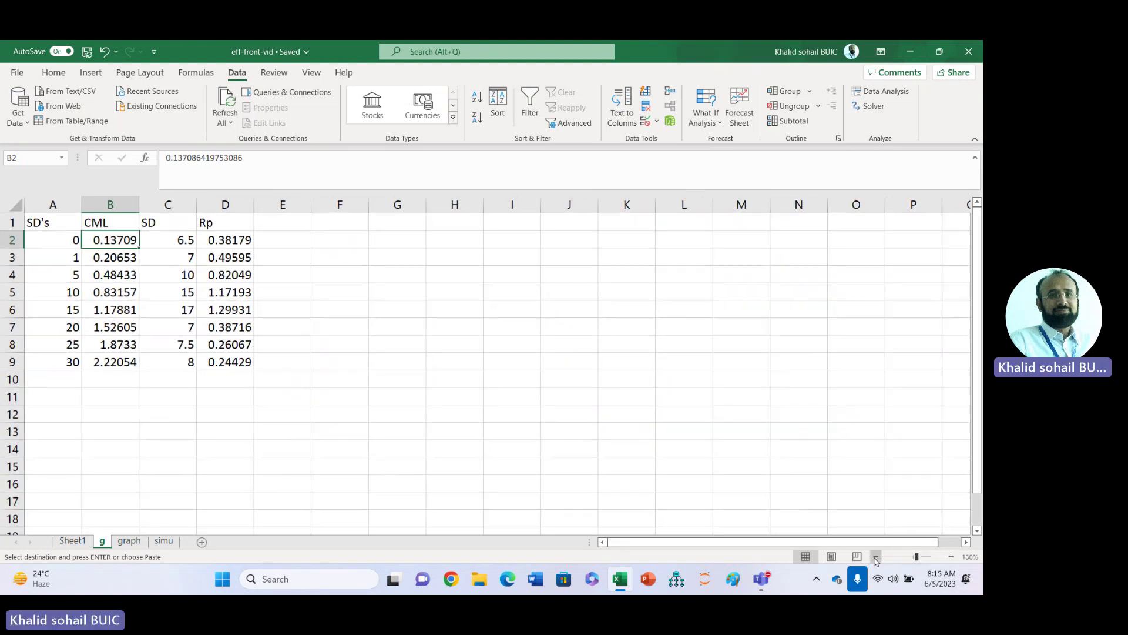
left_click(875, 557)
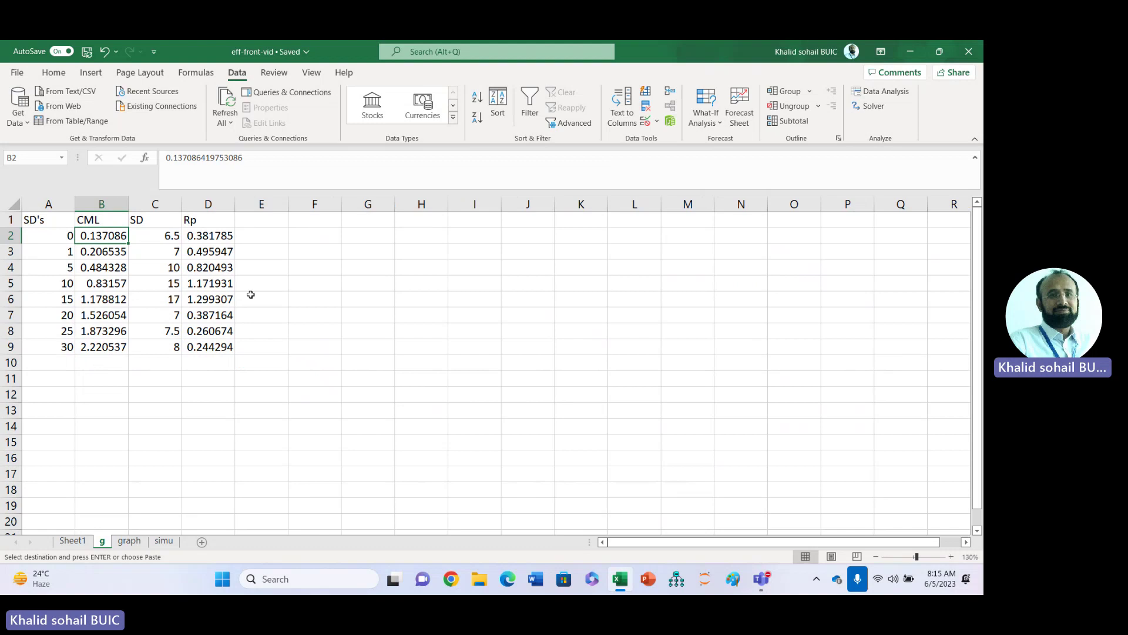
left_click(157, 220)
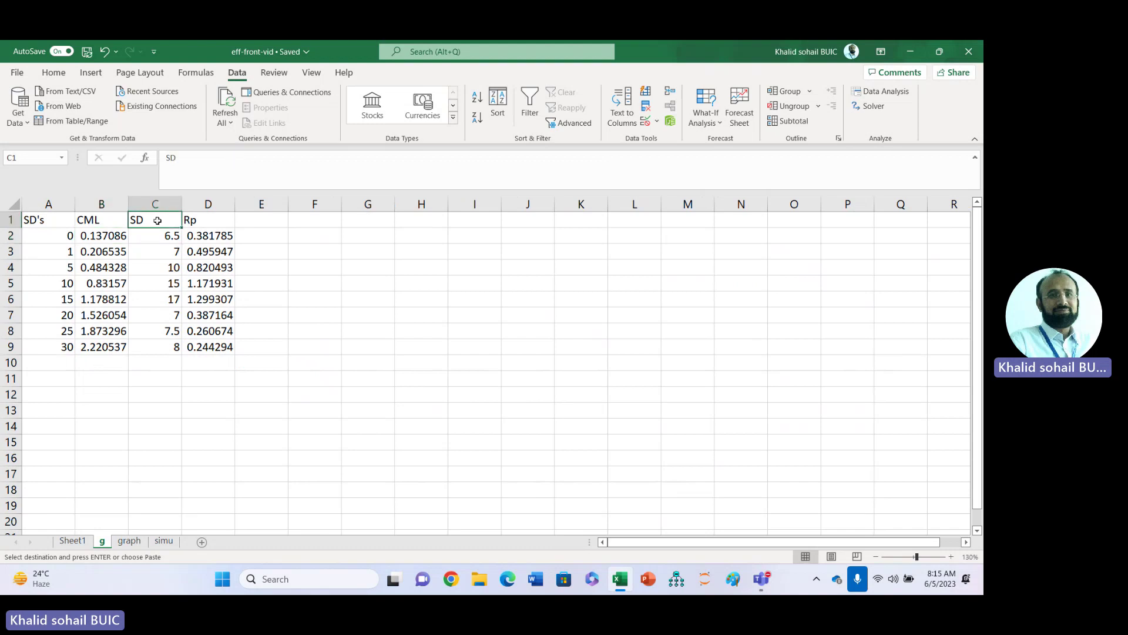
Insert a scatter chart of the SD and Rp data in C1:D9 on sheet g
key("shift+Right")
key("shift+Down")
key("shift+Down")
key("shift+Down")
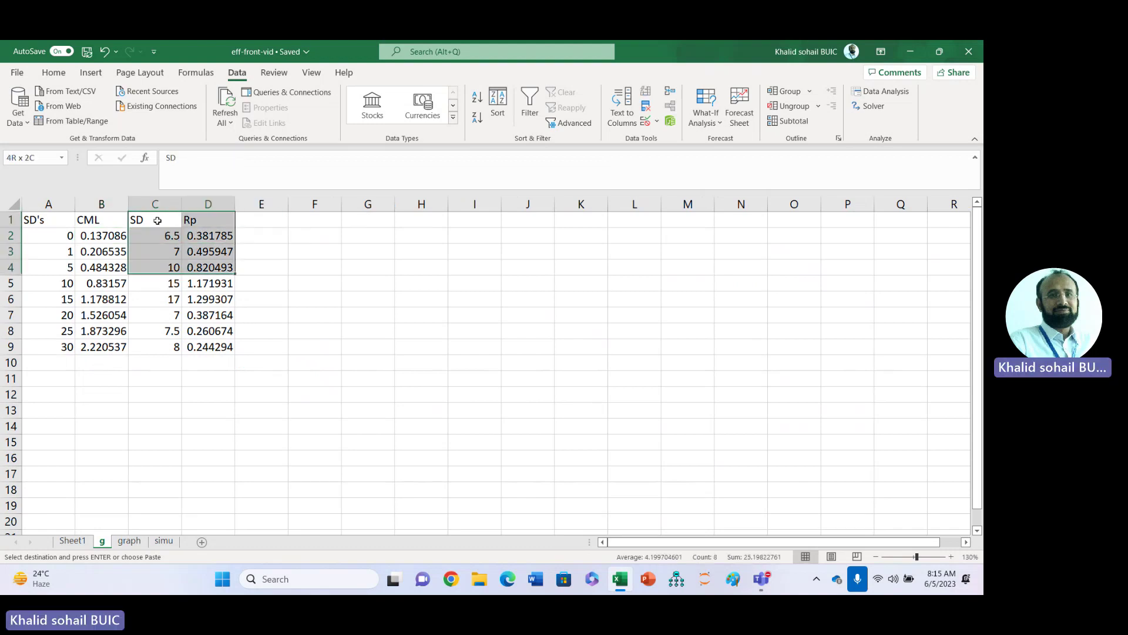
key("shift+Down")
key("shift+Down")
key("shift+Down")
key("shift+Down")
key("shift+Down")
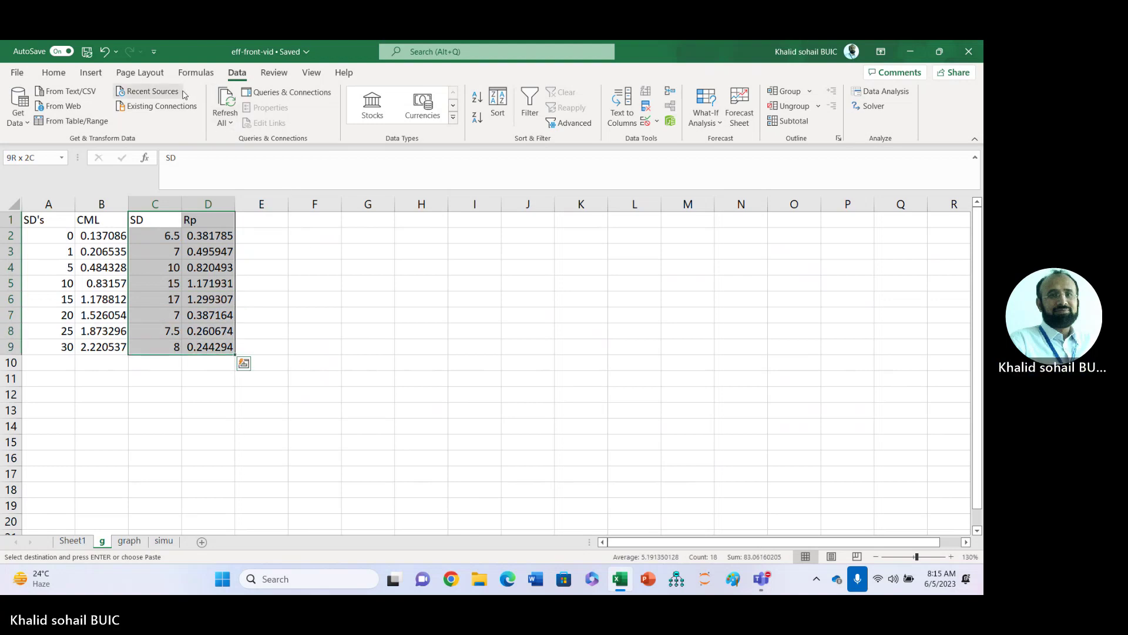
left_click(90, 72)
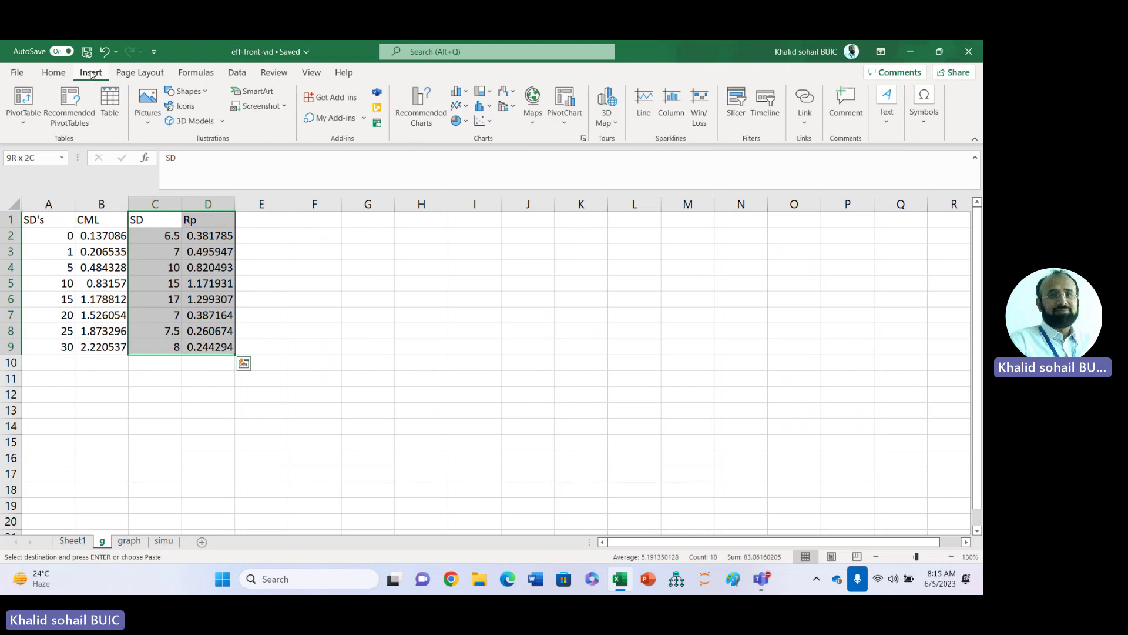
left_click(484, 120)
left_click(491, 166)
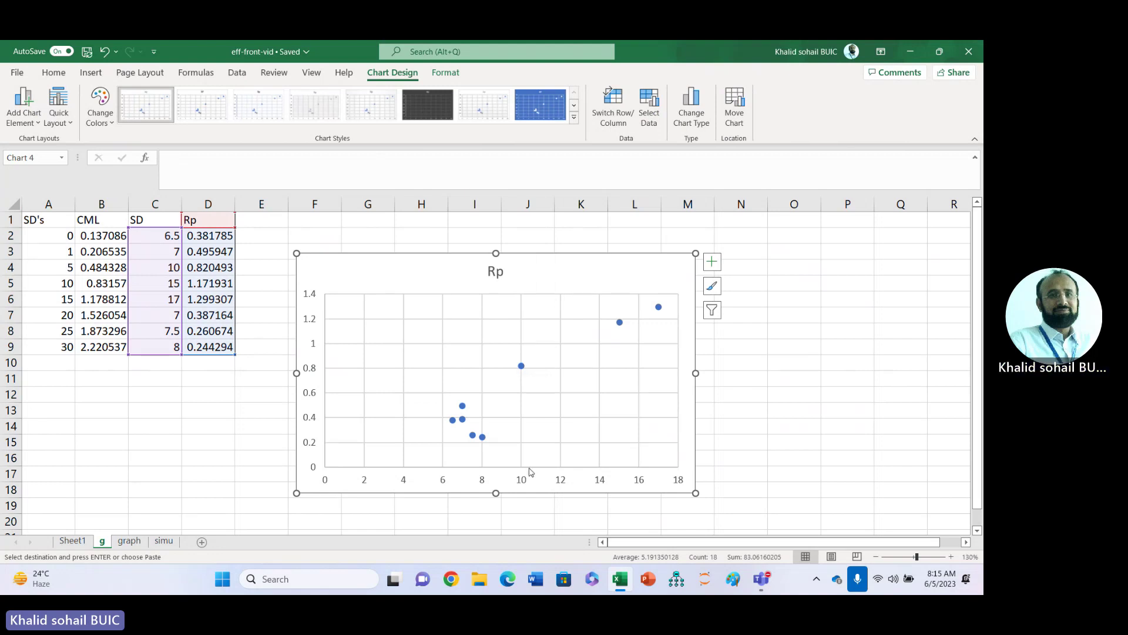
Shrink the Rp scatter chart to about four columns wide and place it below the data table, starting around row 10
left_click_drag(695, 494, 533, 382)
left_click(534, 382)
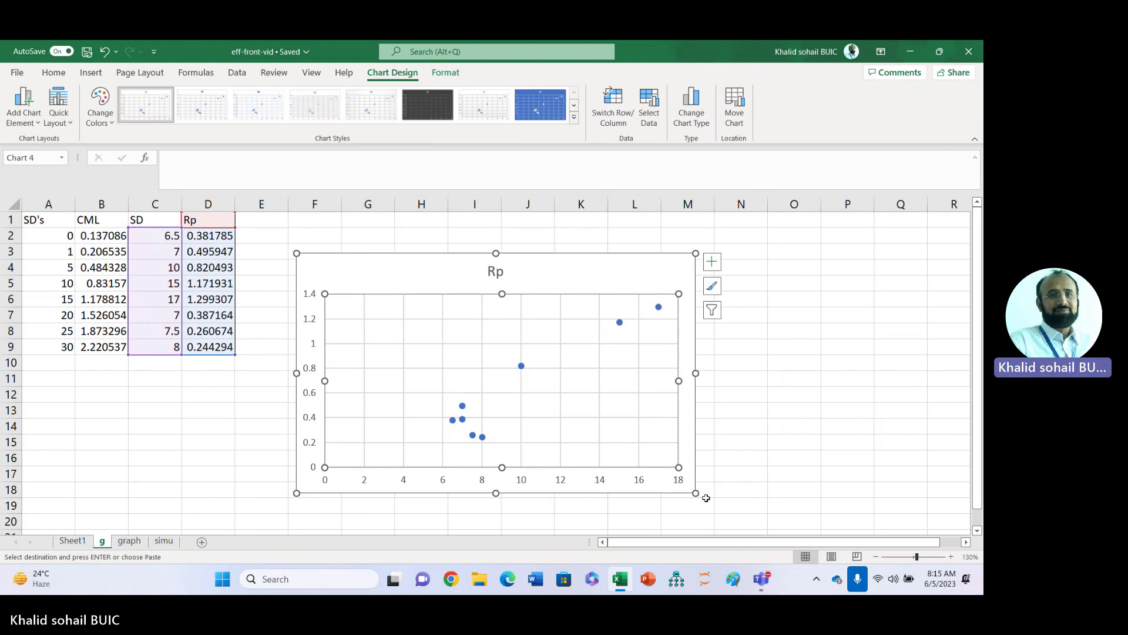
left_click_drag(695, 493, 521, 376)
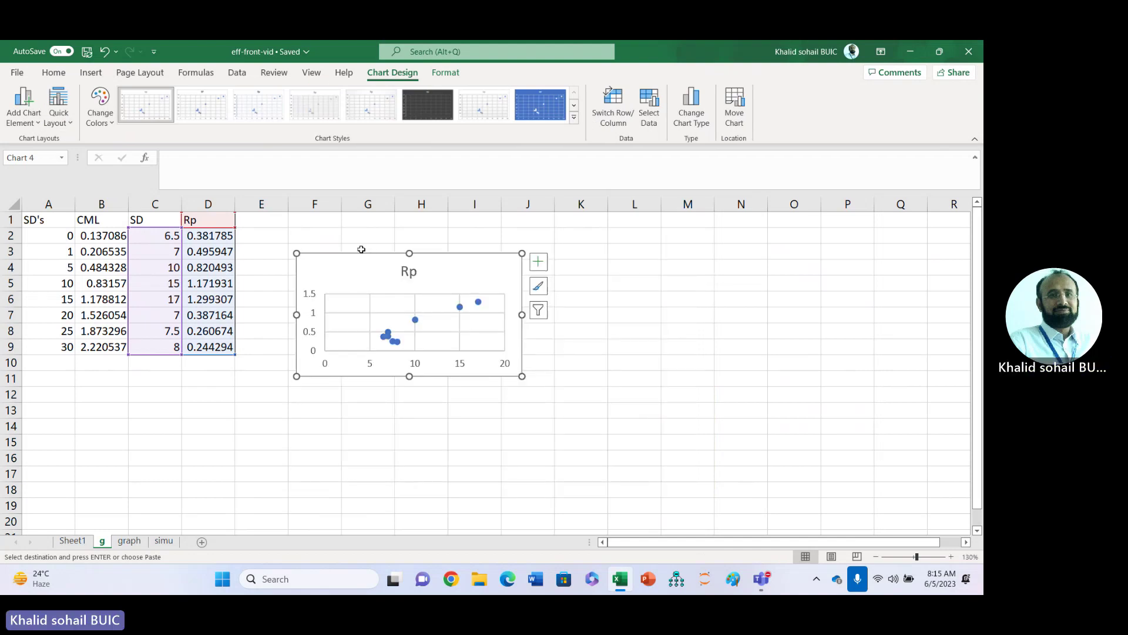
left_click_drag(361, 249, 314, 220)
left_click_drag(371, 252, 115, 366)
left_click(270, 258)
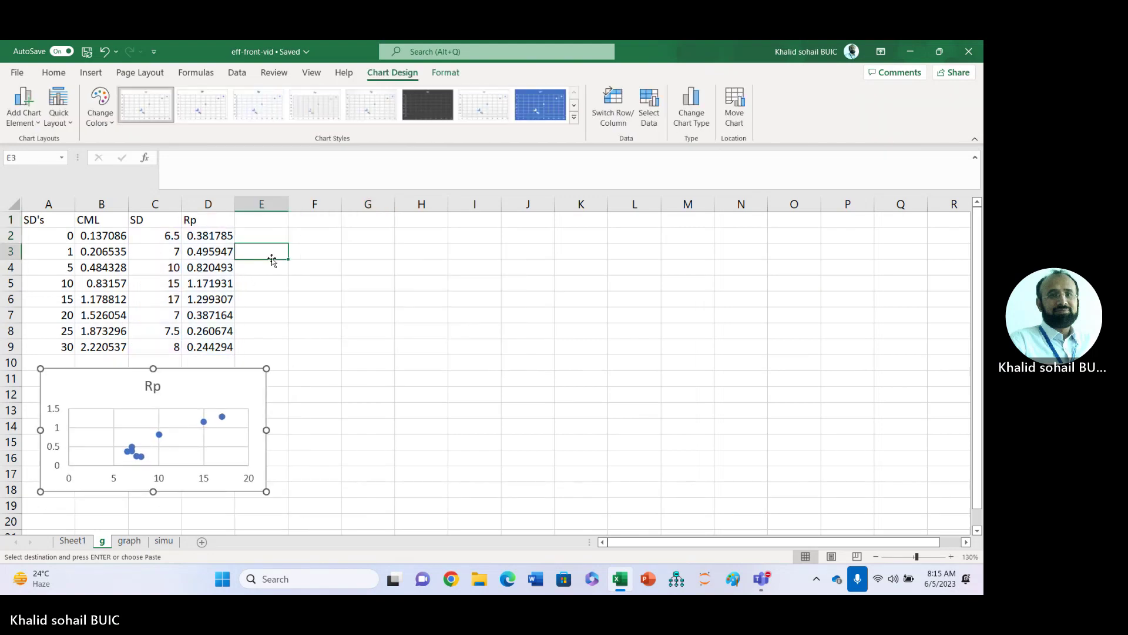
Insert the recommended Scatter chart with connecting line for the SD's and CML data in A1:B9
left_click(44, 221)
key("shift+Right")
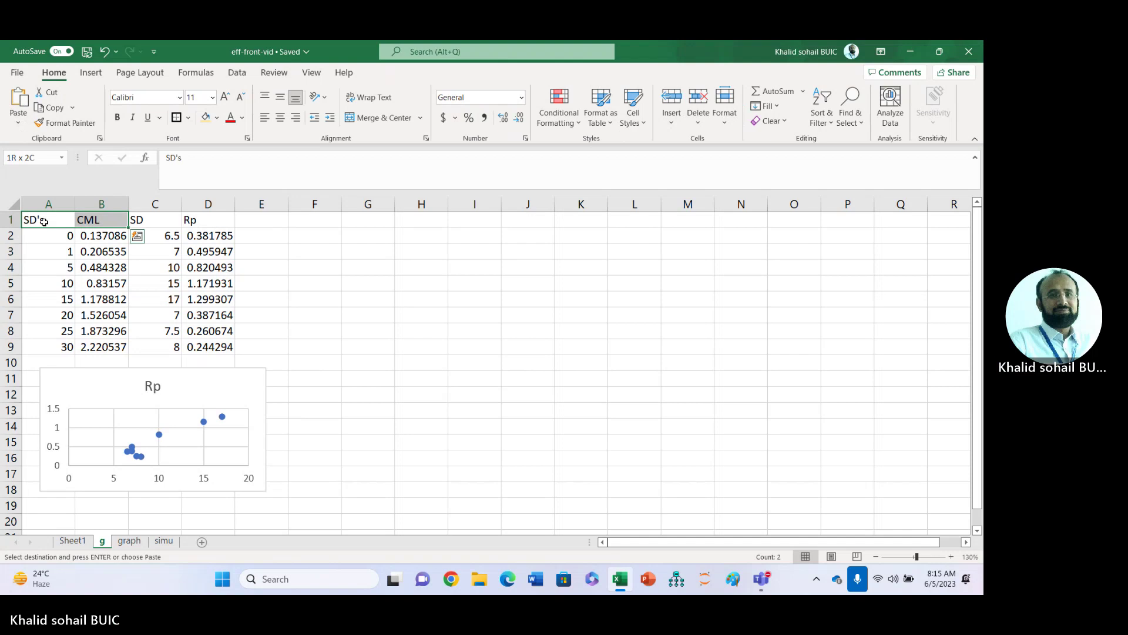
key("ctrl+shift+Down")
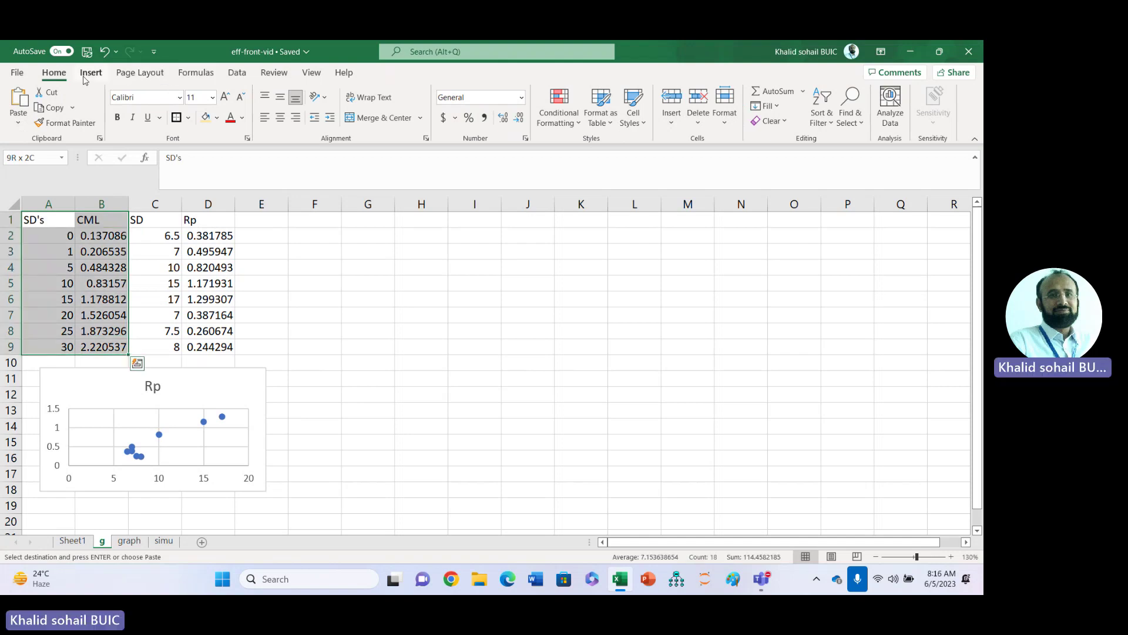
left_click(90, 75)
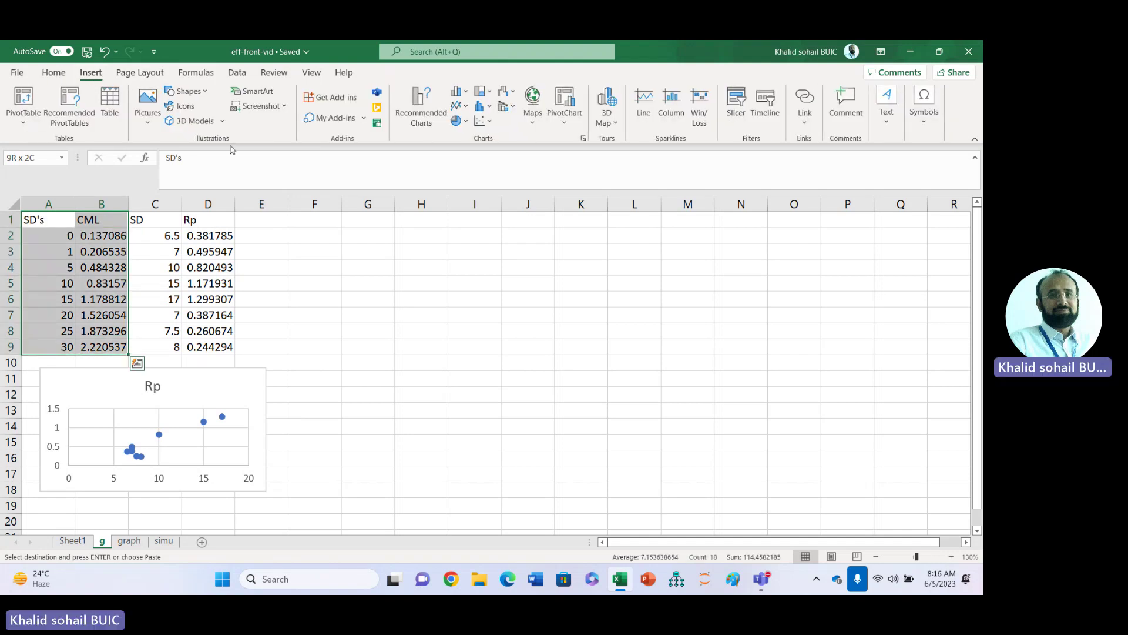
left_click(419, 116)
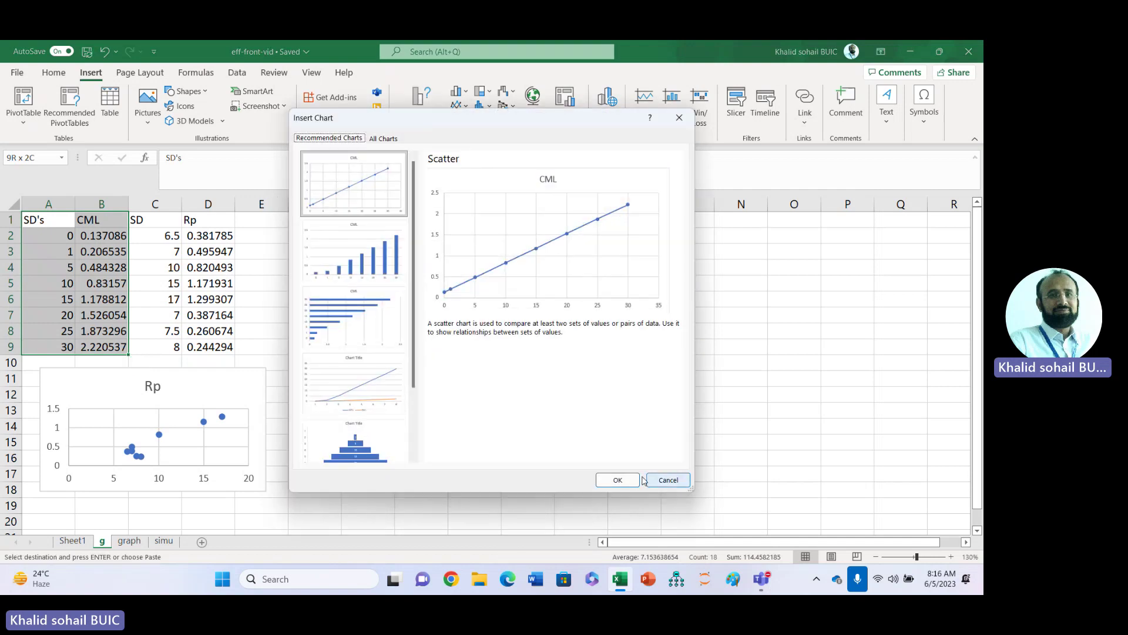
left_click(615, 480)
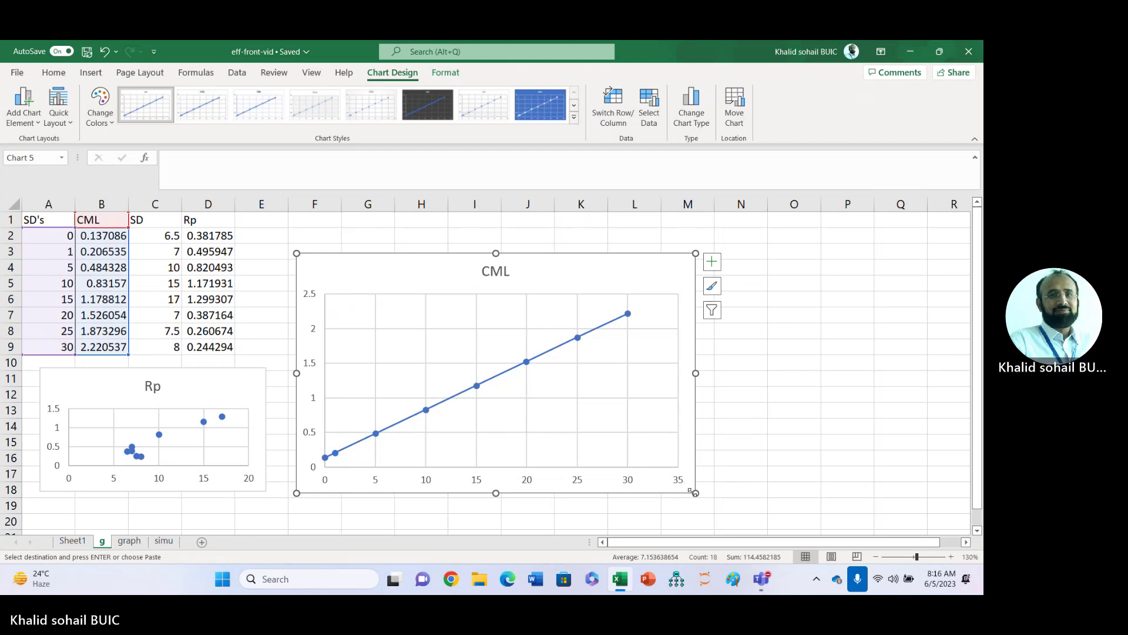
Shrink the CML chart to about three columns wide and place it directly beside the Rp chart below the data
left_click_drag(693, 486, 460, 395)
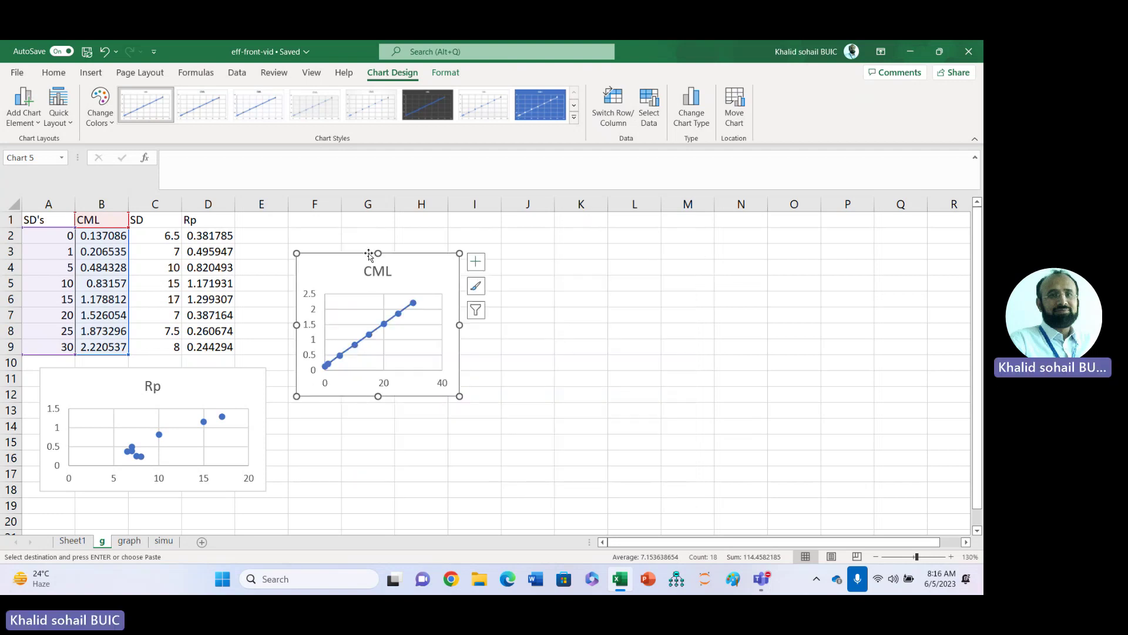
left_click_drag(366, 259, 337, 371)
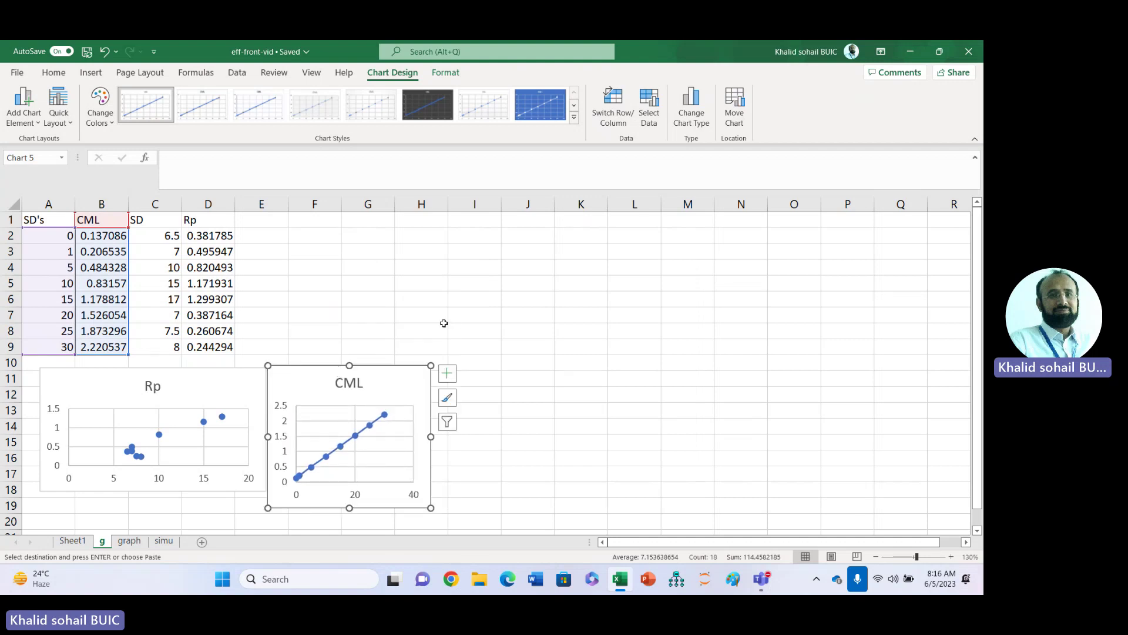
left_click(443, 323)
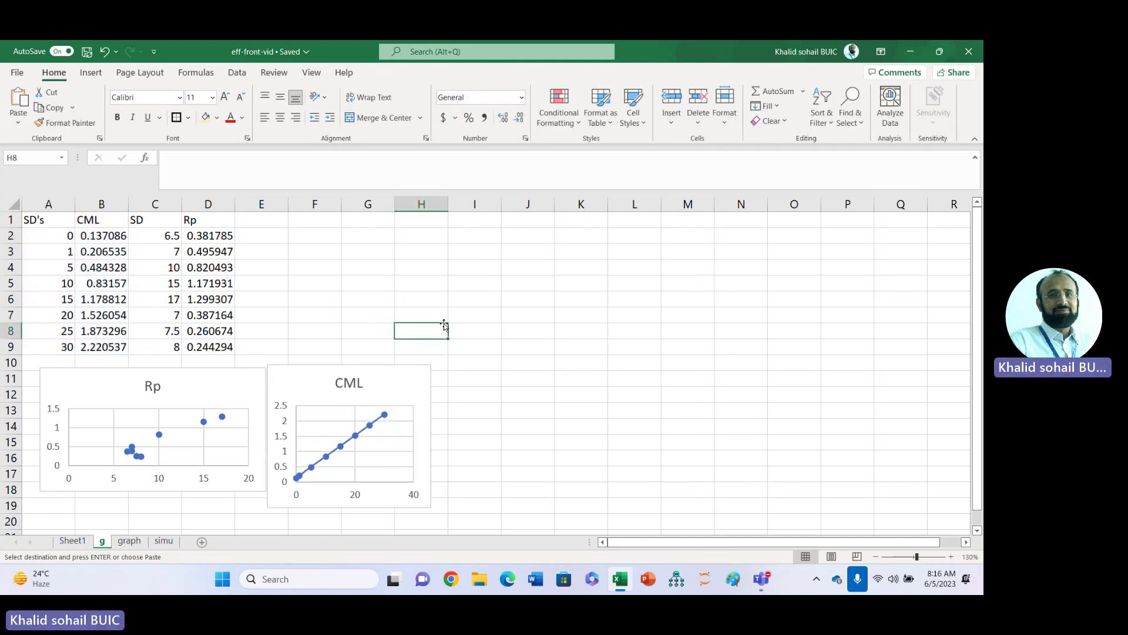
Insert the recommended Scatter chart combining the CML and Rp series from A1:D9 on sheet g, after checking the example on sheet graph
left_click(130, 541)
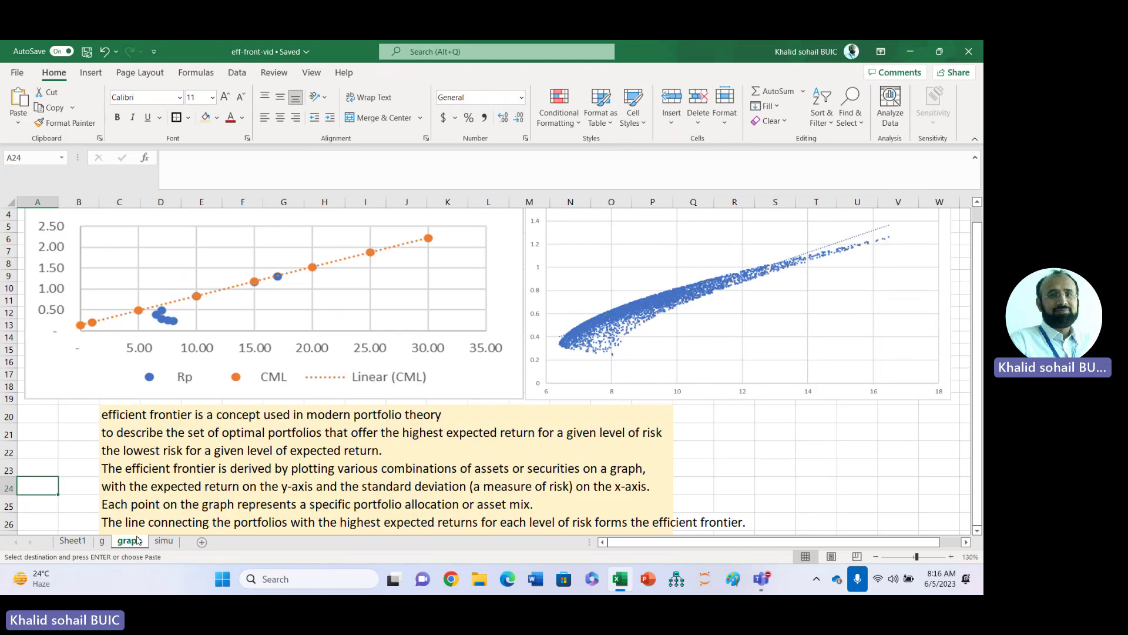
left_click(102, 540)
left_click(57, 222)
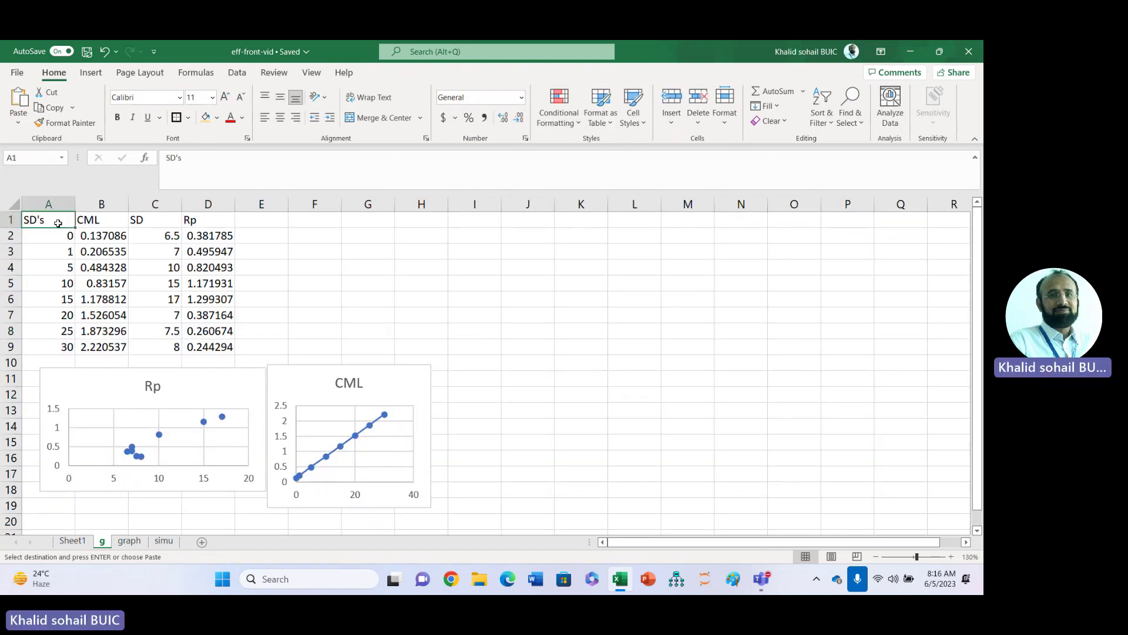
key("shift+Right")
key("shift+Right")
key("shift+Right")
key("shift+Down")
key("shift+Down")
key("shift+Down")
key("shift+Down")
key("shift+Down")
key("shift+Down")
key("shift+Down")
key("shift+Down")
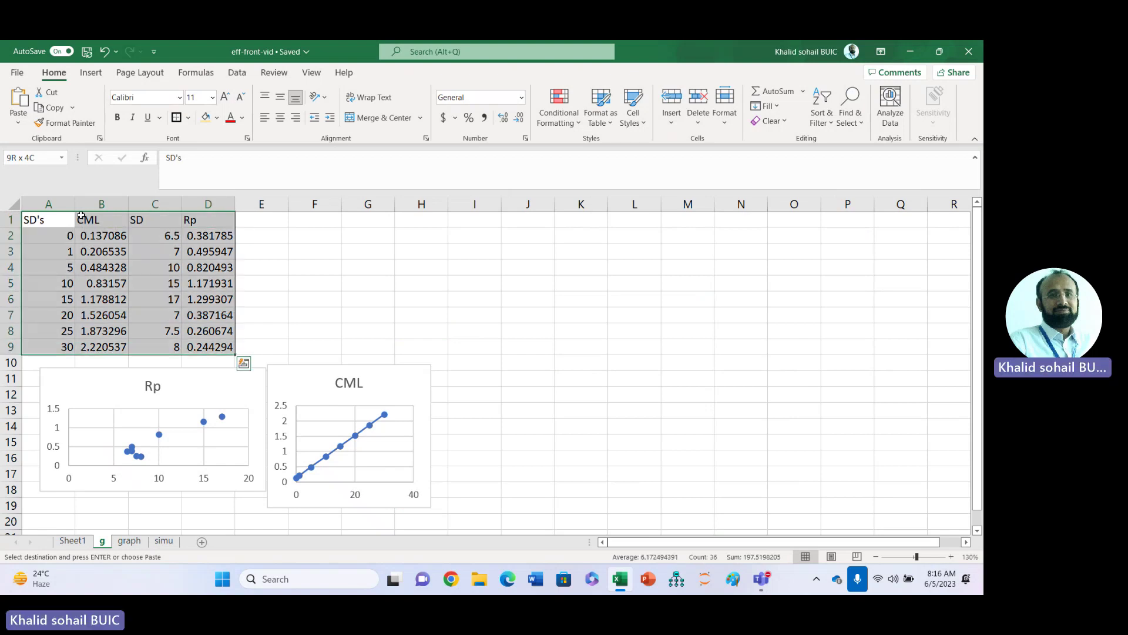
left_click(93, 74)
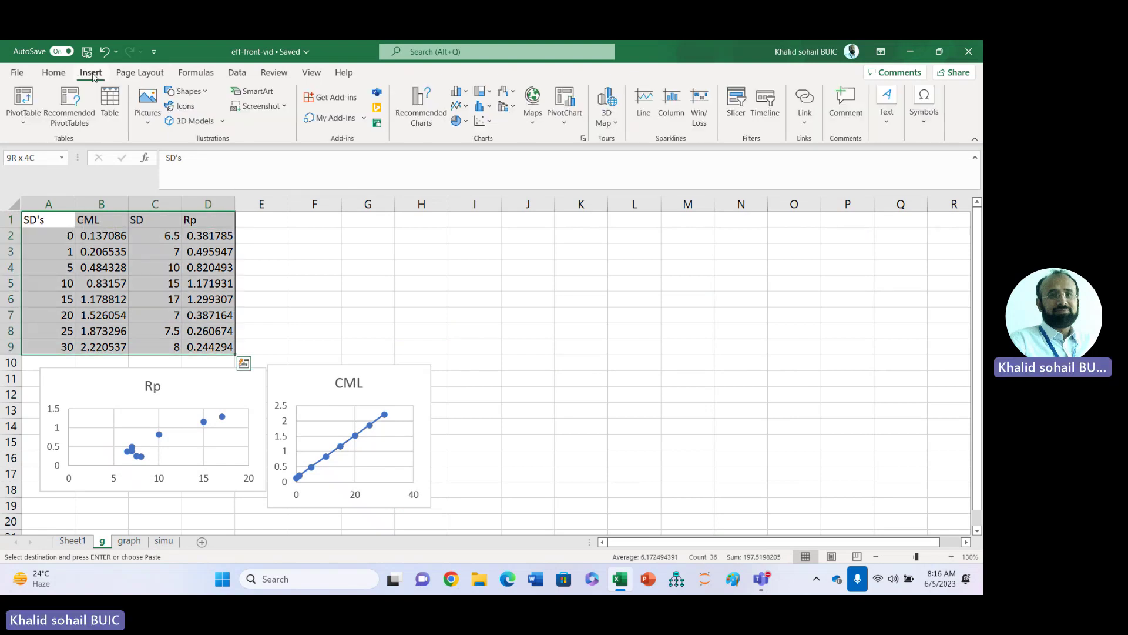
left_click(421, 100)
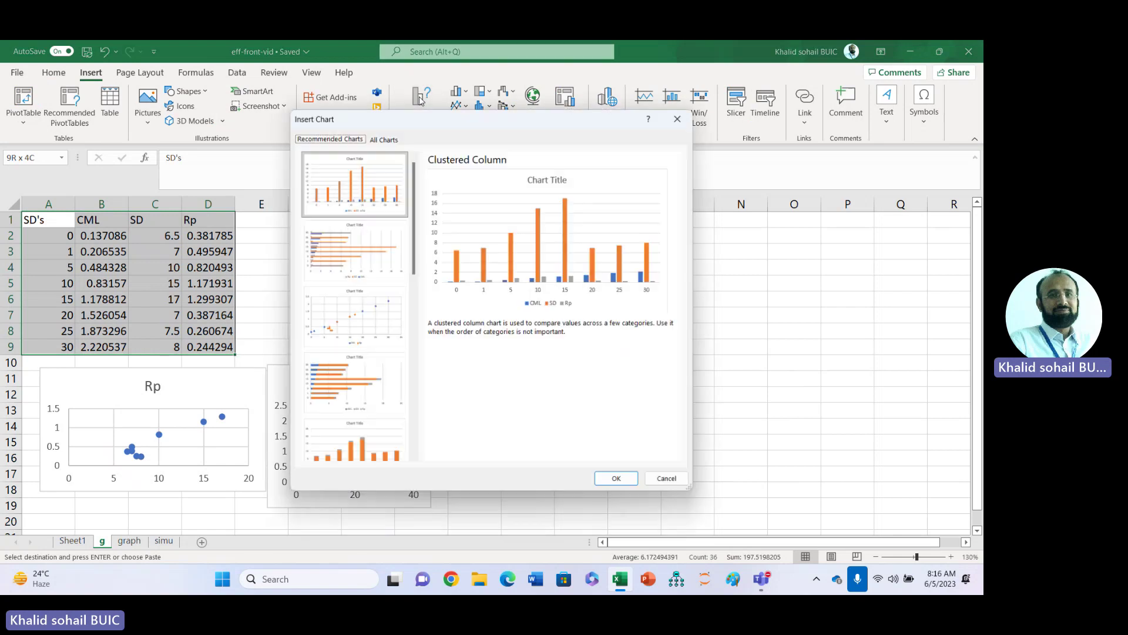
left_click(382, 323)
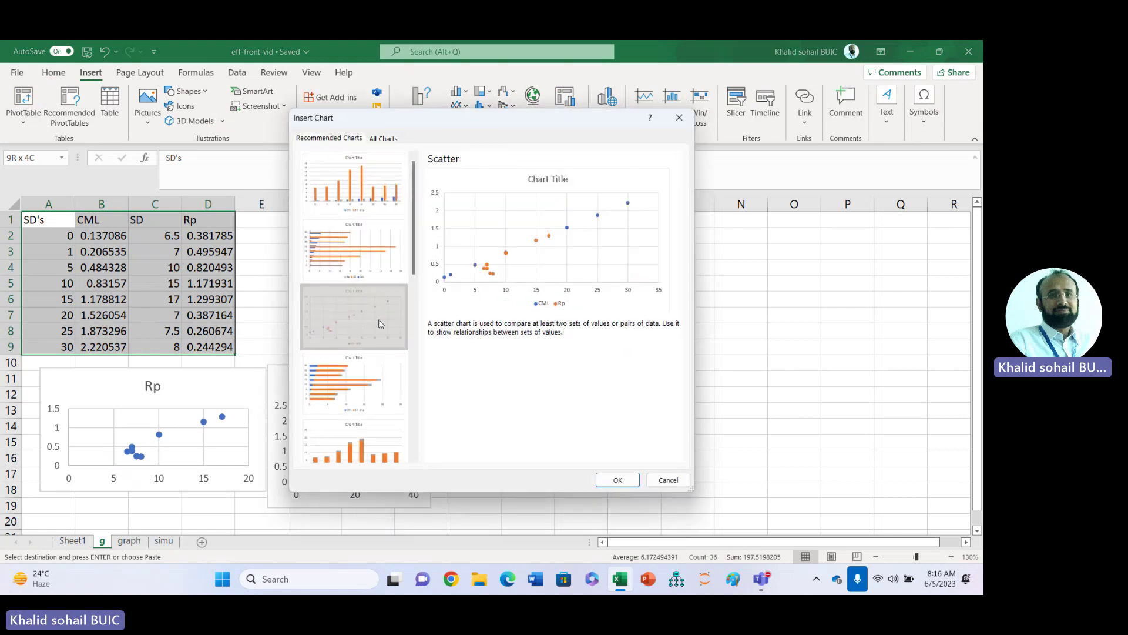
left_click(611, 479)
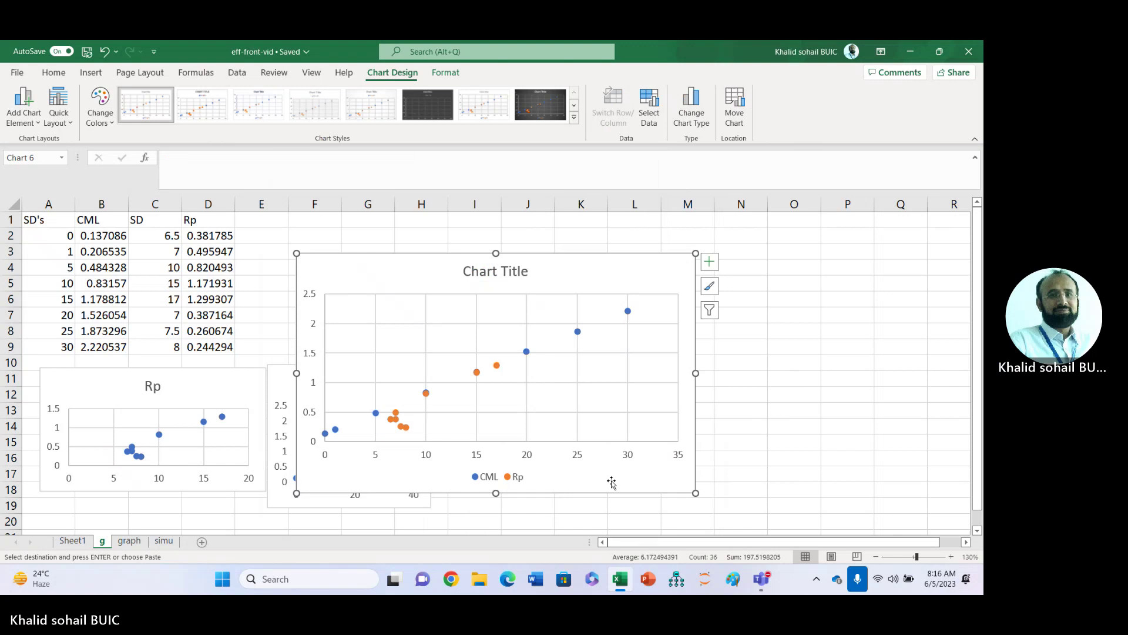
Add a linear trendline to the CML series of the combined chart and move the chart to about H2:O16
left_click(628, 311)
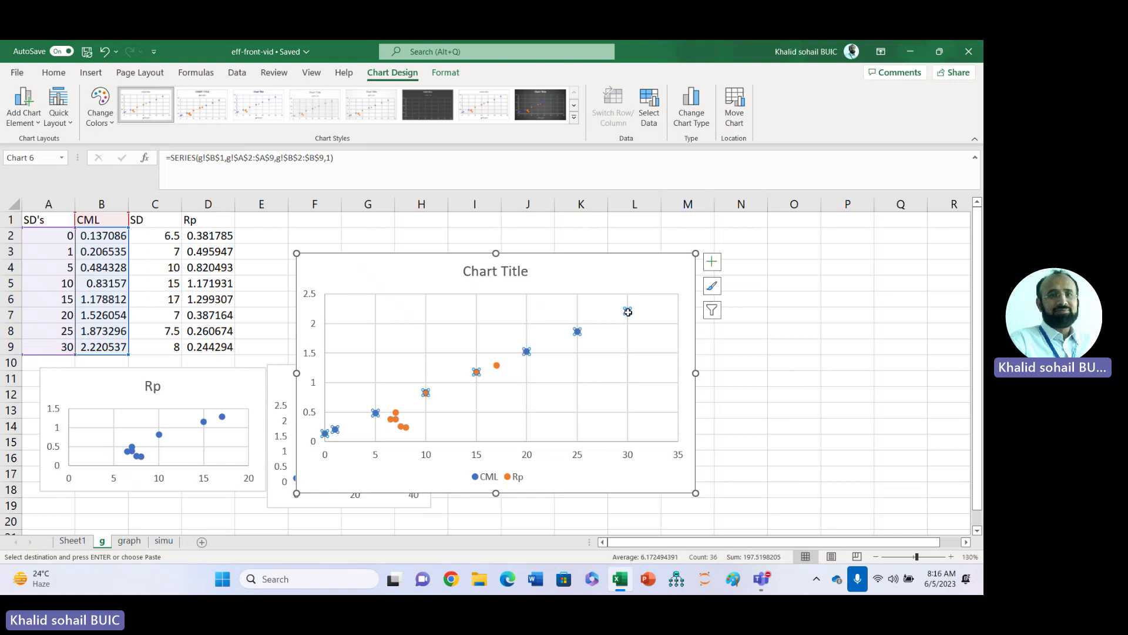
right_click(627, 312)
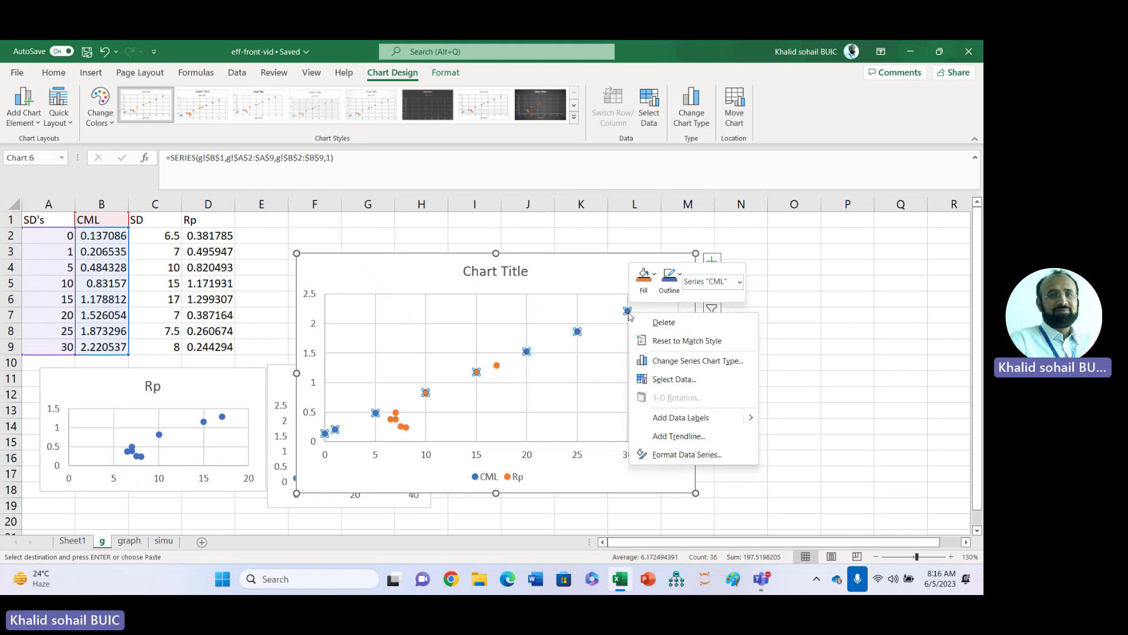
left_click(676, 437)
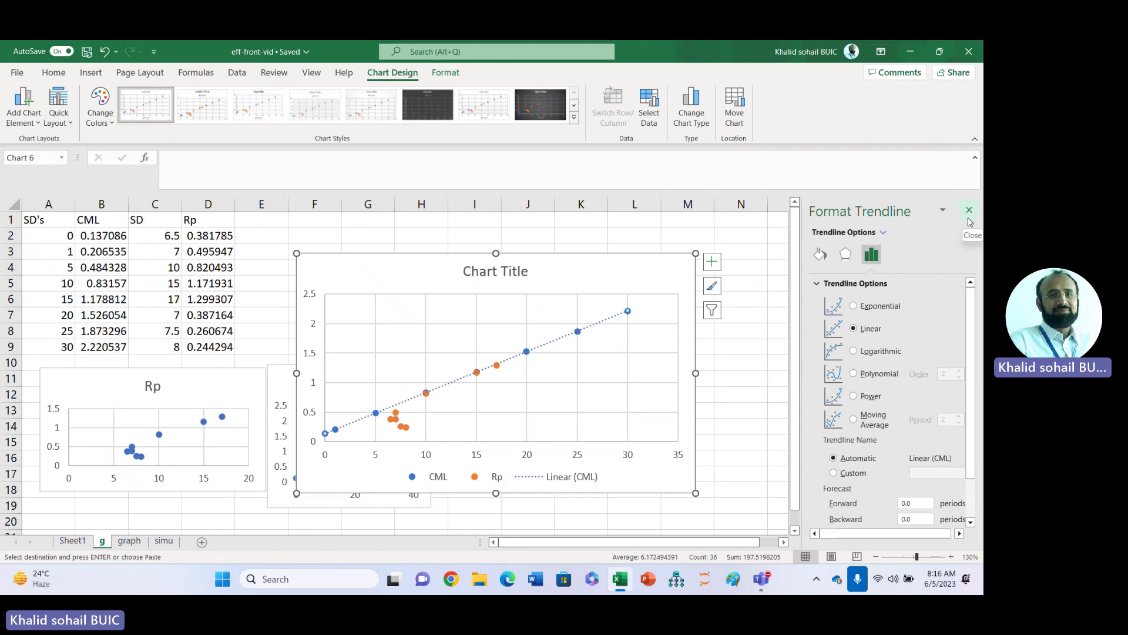
left_click(969, 209)
left_click(872, 316)
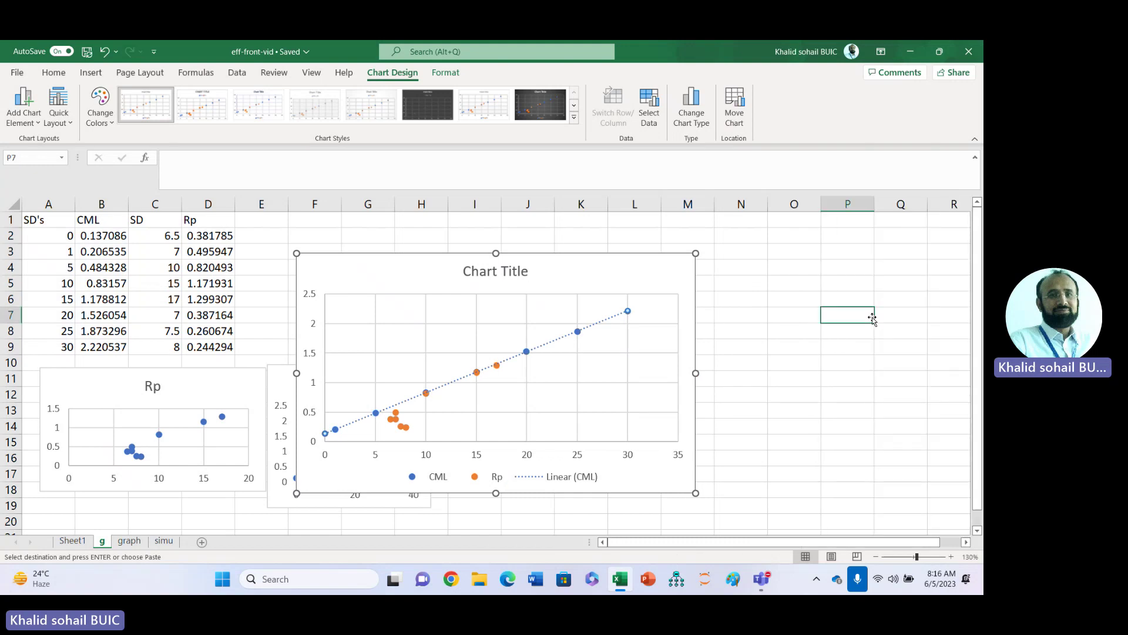
left_click_drag(509, 254, 610, 226)
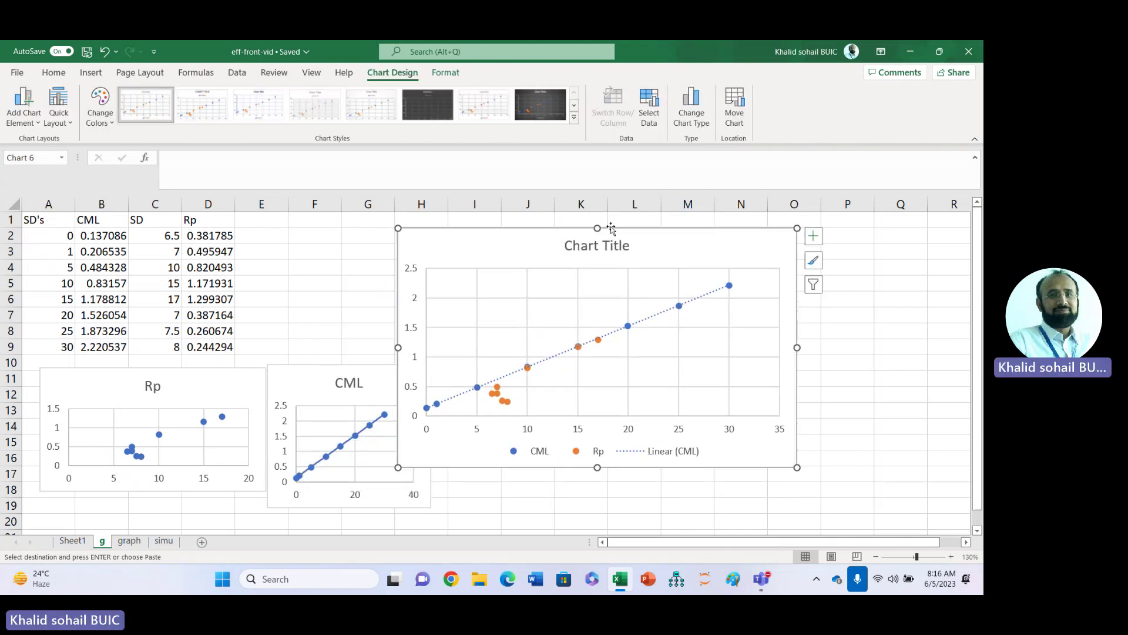
left_click(514, 494)
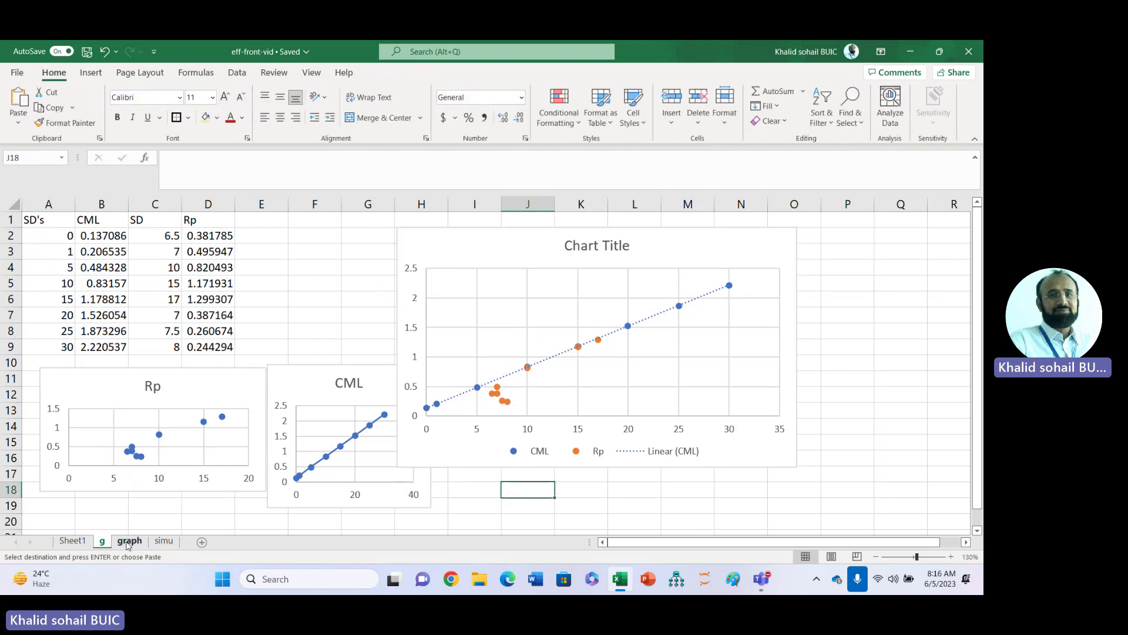
Review sheet simu and compare the efficient frontier charts and explanatory notes on sheet graph
left_click(128, 541)
key("ctrl+Page_Down")
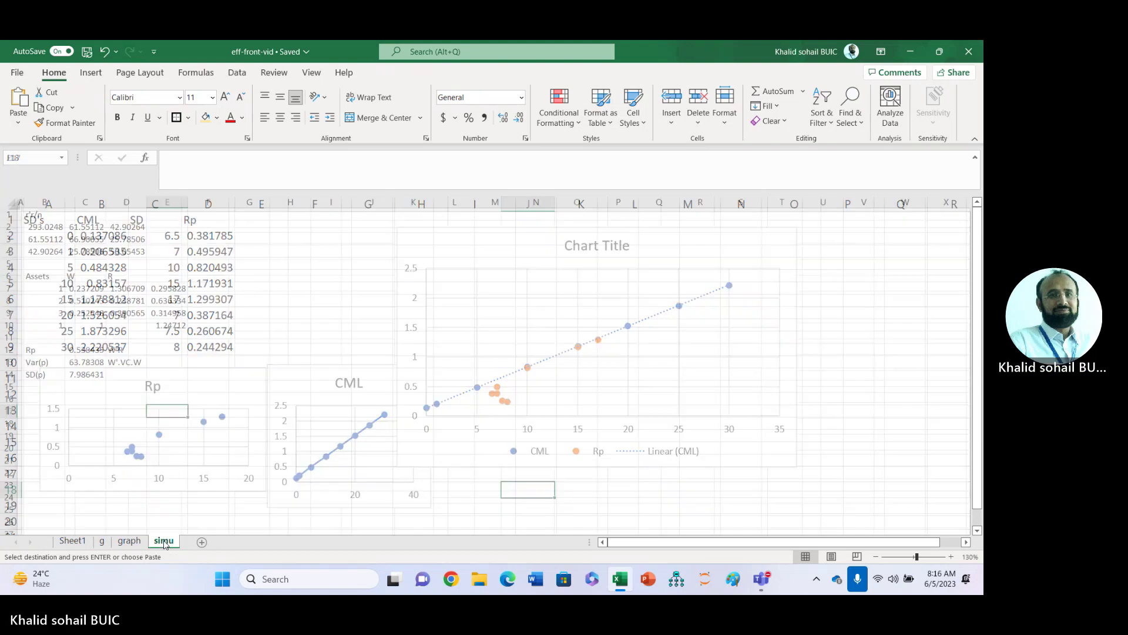
left_click(138, 544)
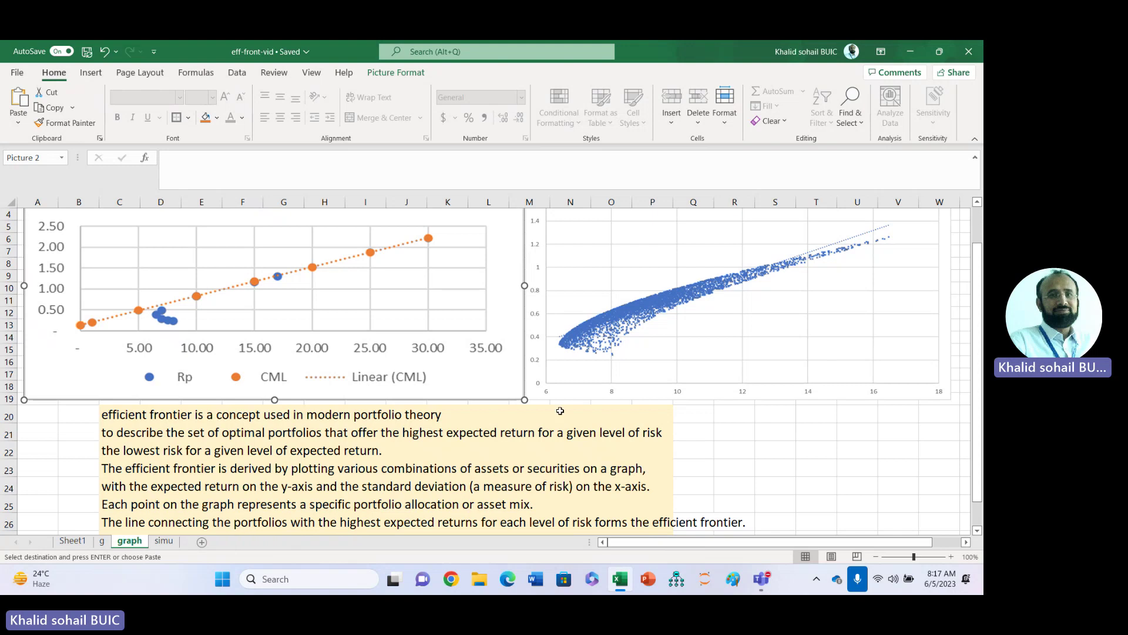
left_click(743, 438)
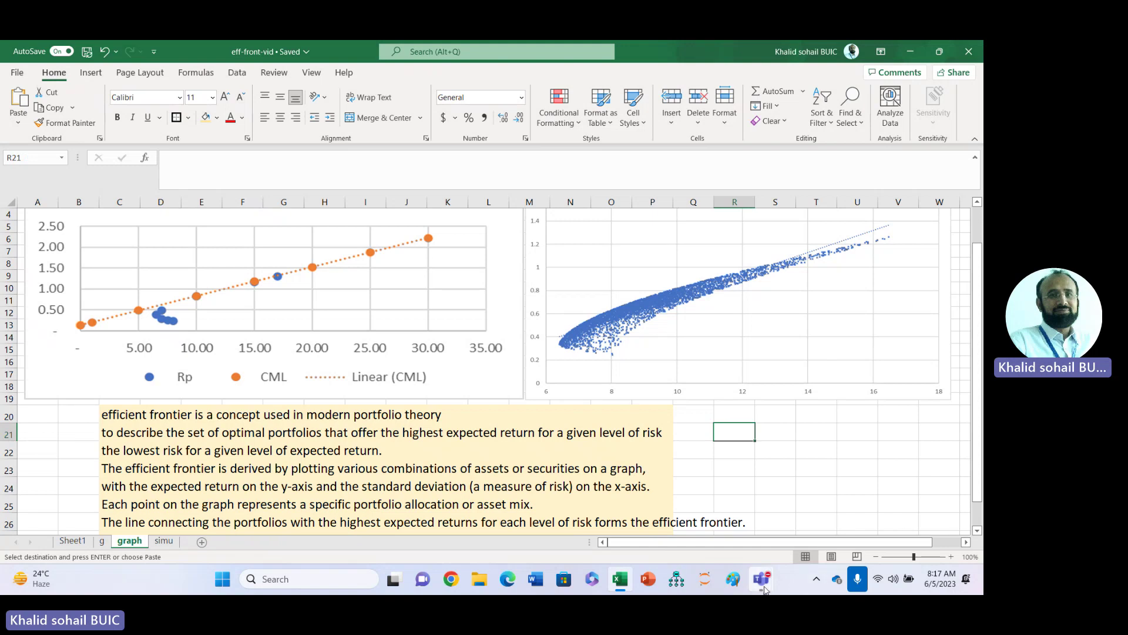
Switch to the Microsoft Teams meeting window and leave the meeting
mouse_move(762, 581)
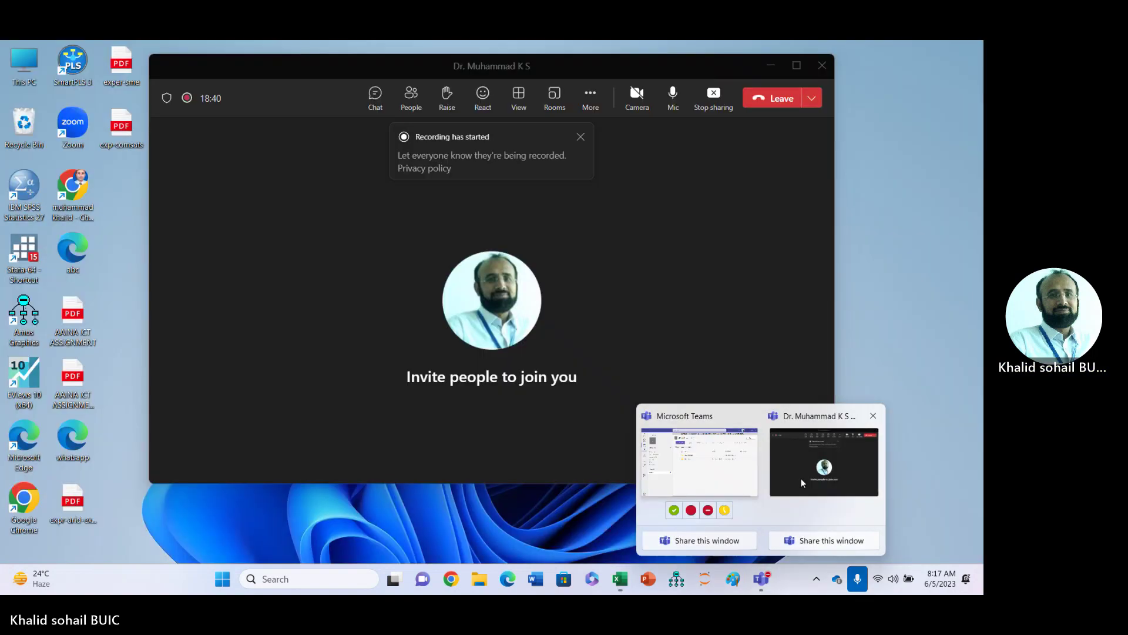
left_click(801, 479)
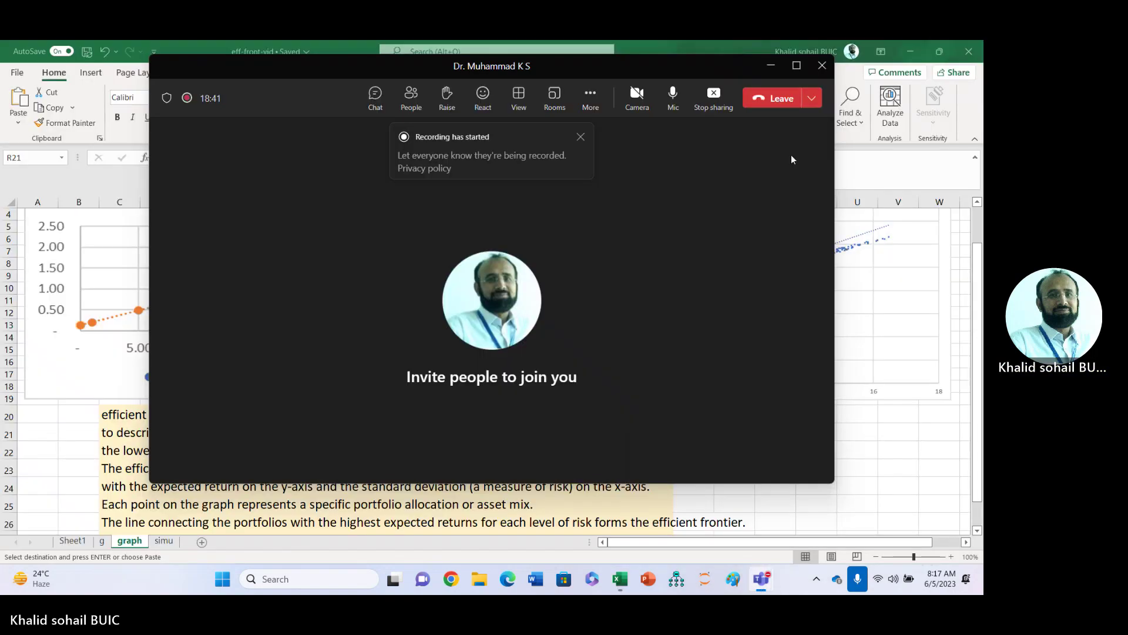
left_click(772, 103)
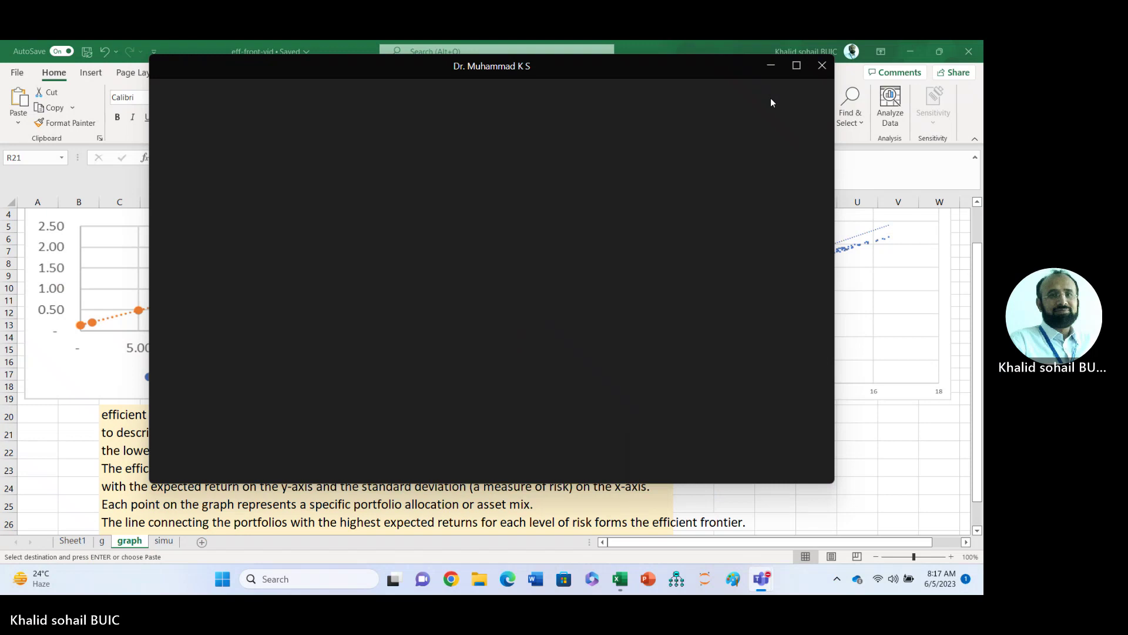